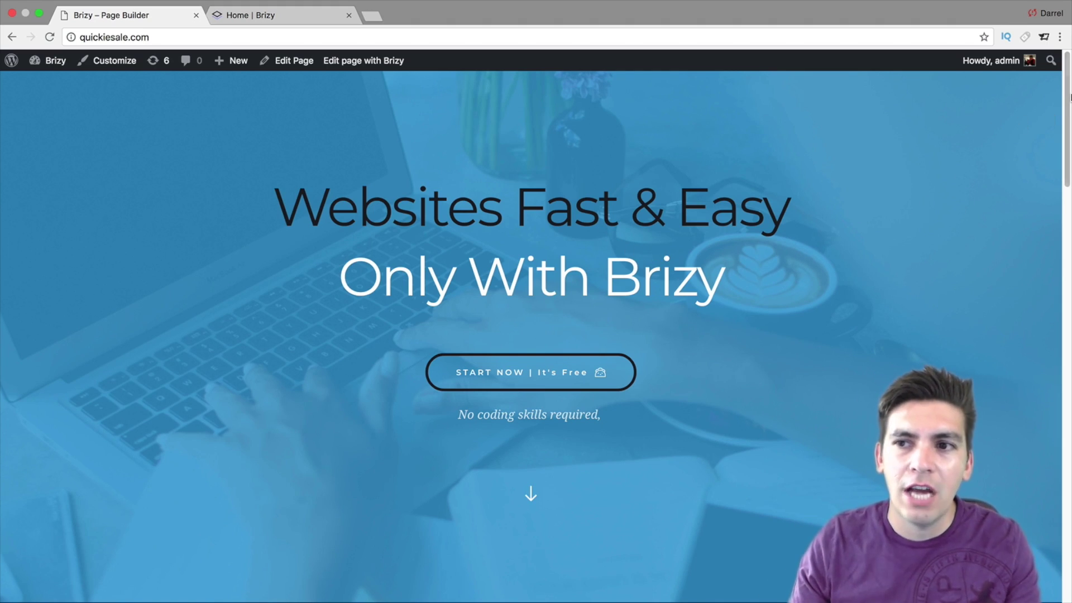
scroll(1067, 127, down, 2)
drag(1067, 127, 1068, 99)
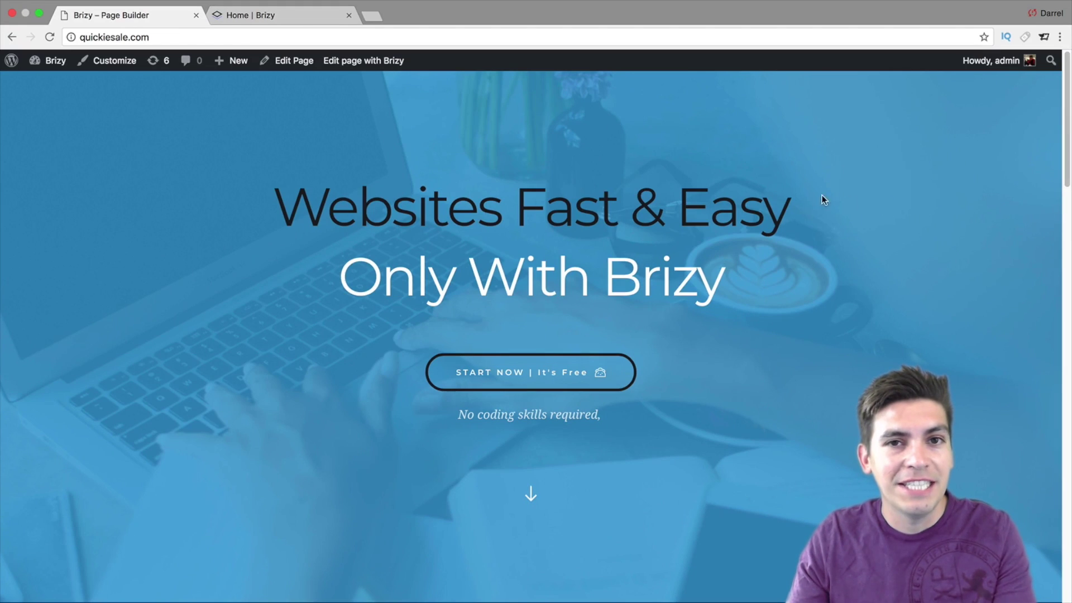
click(297, 14)
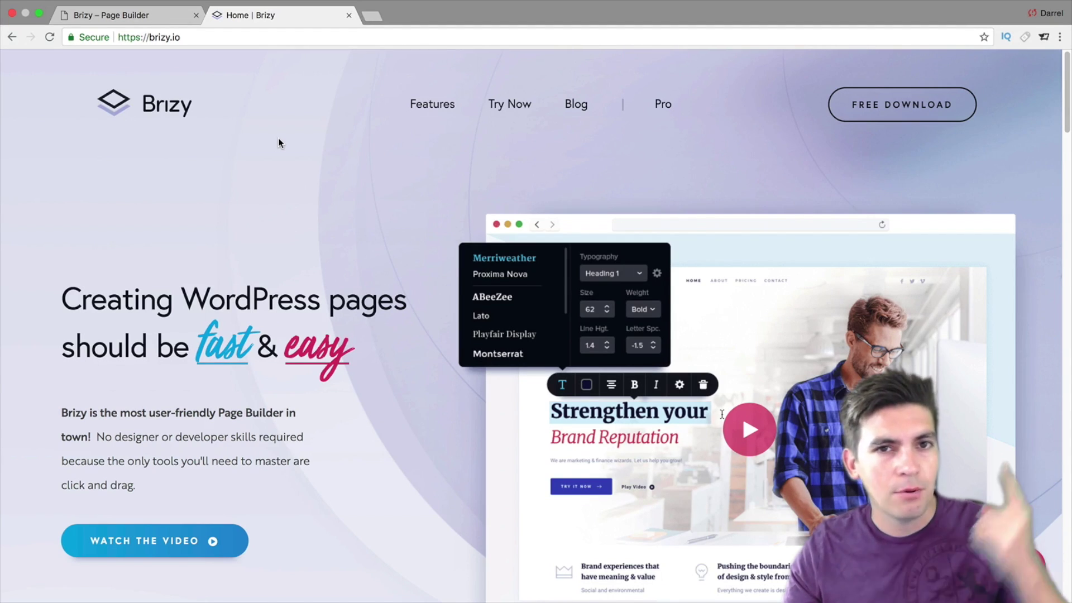
click(156, 14)
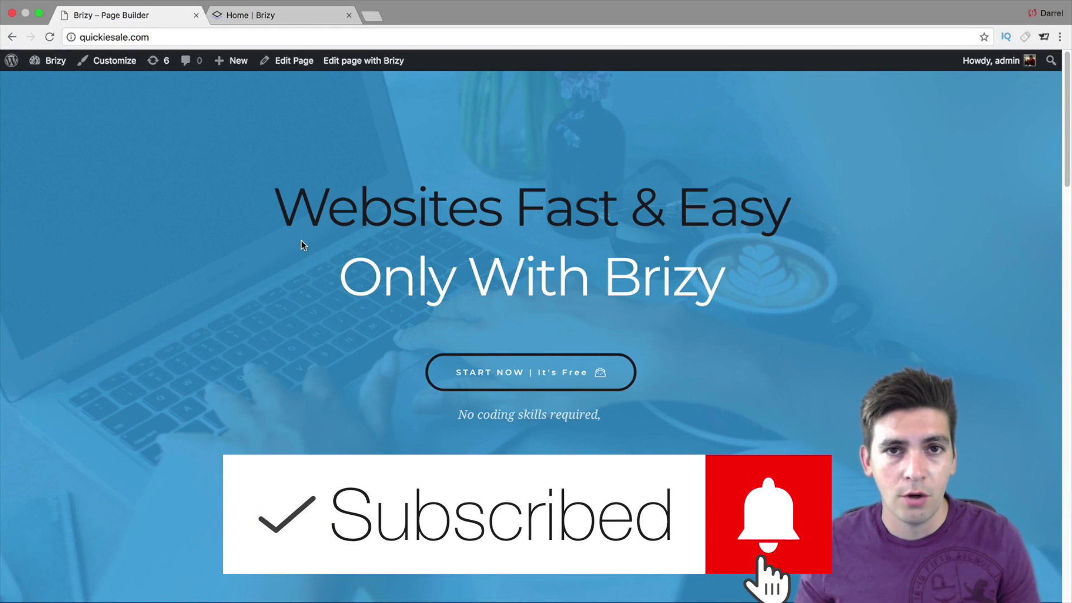
Step: Open the home page in the Brizy editor and make the heading word "Fast" bold and italic
click(381, 63)
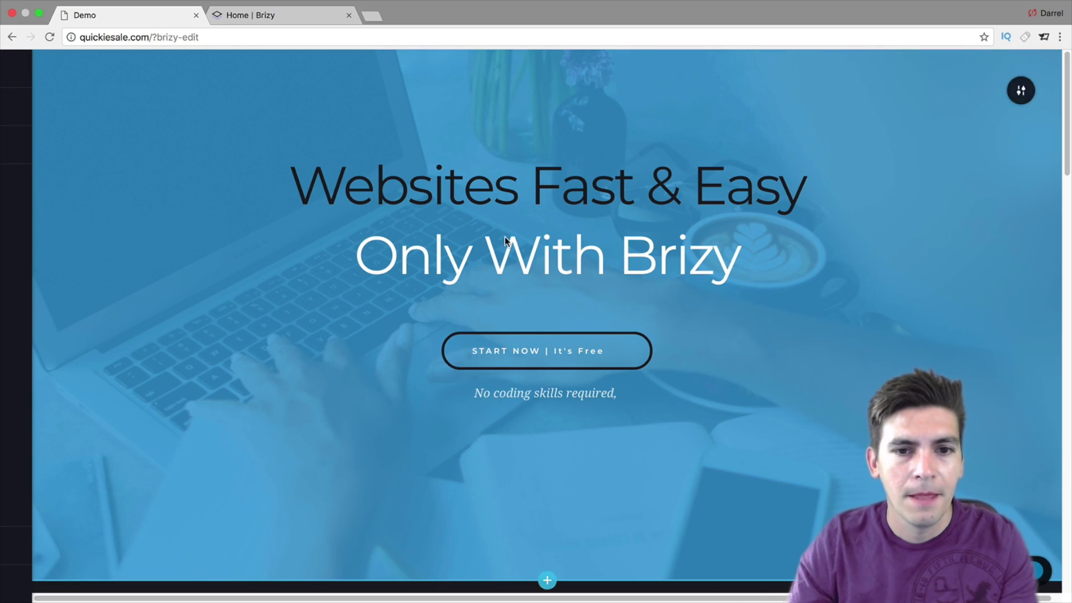
click(569, 188)
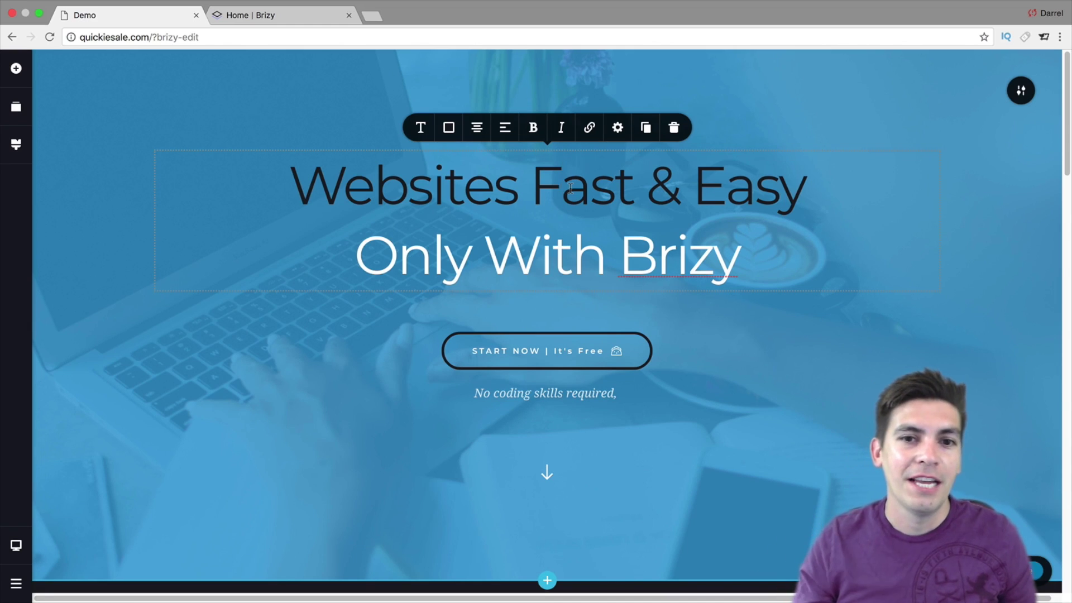
double_click(572, 184)
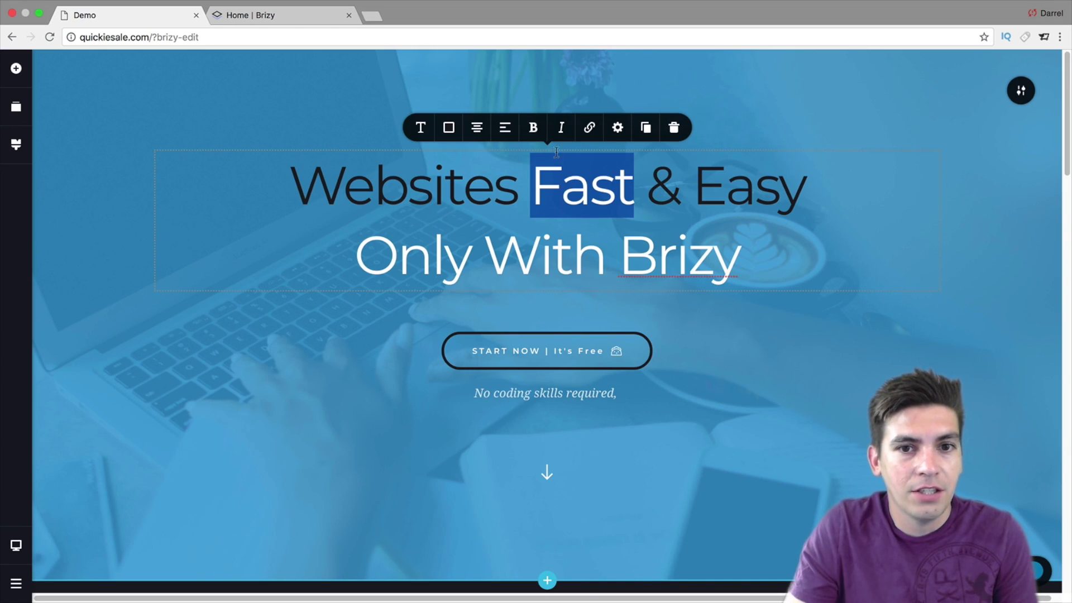
click(561, 128)
click(534, 128)
click(565, 183)
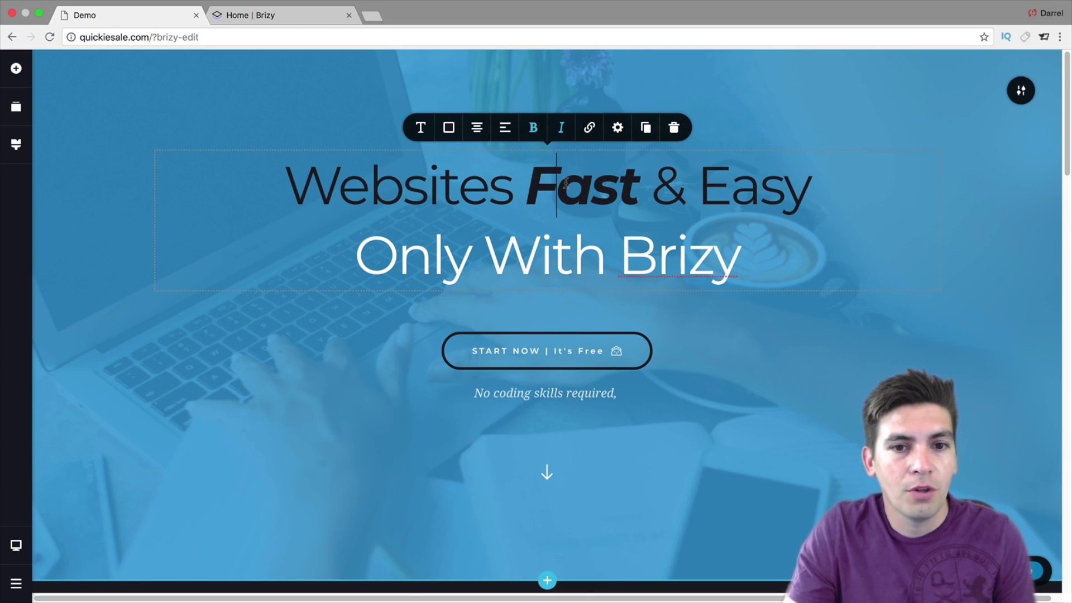
click(575, 252)
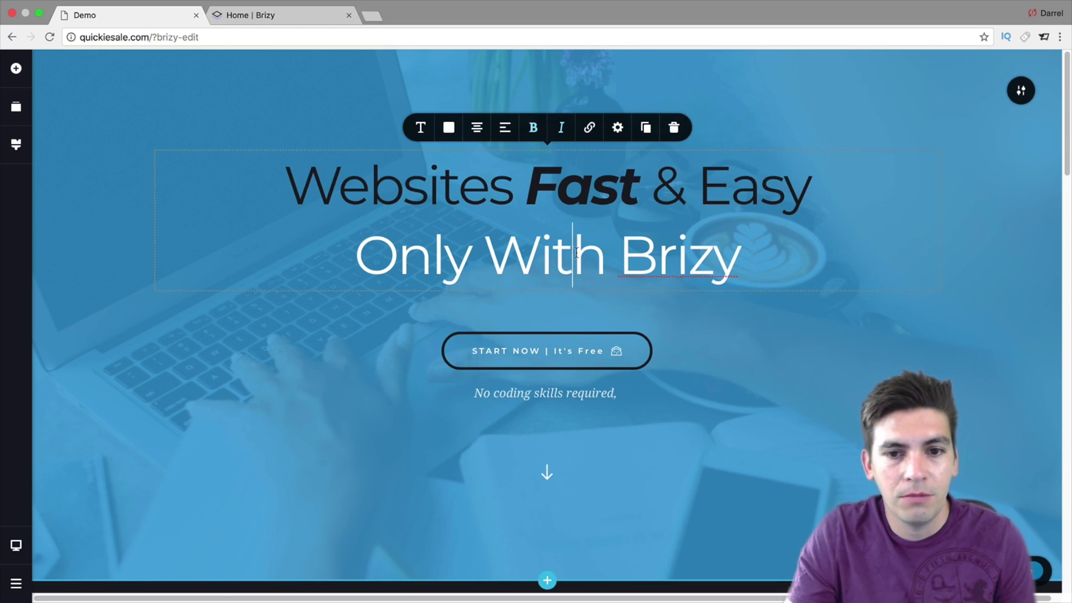
double_click(575, 192)
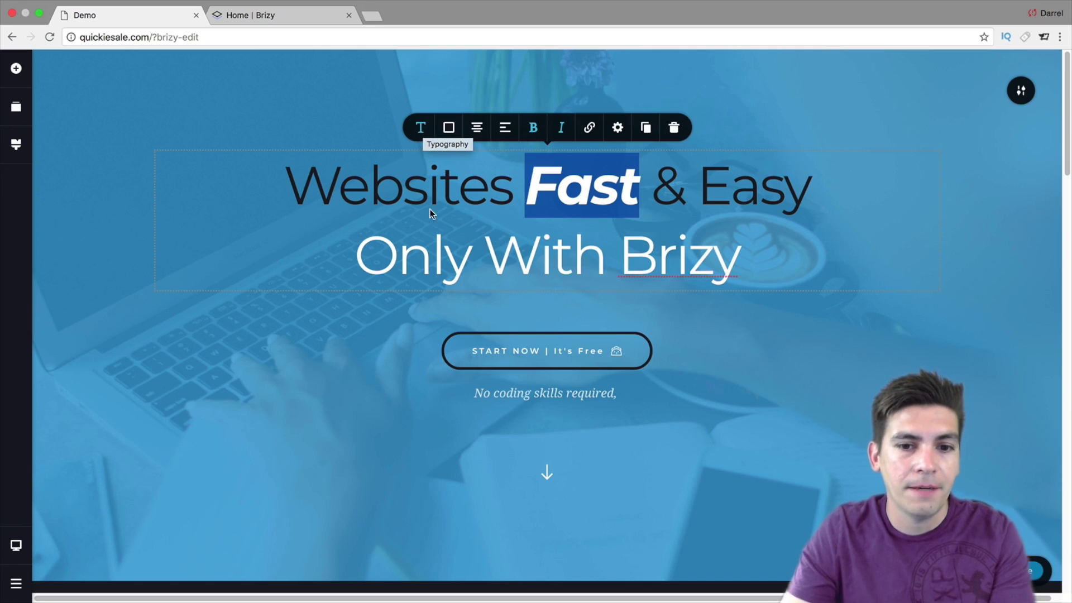
Step: Try the L and S sizes on the START NOW button and set its size to M
click(516, 351)
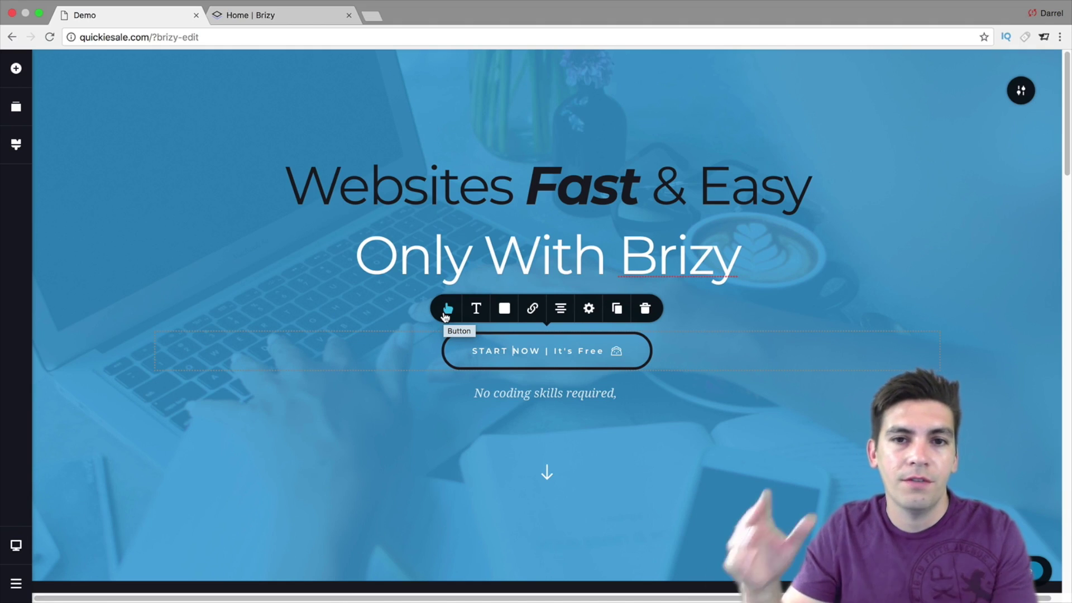
click(446, 311)
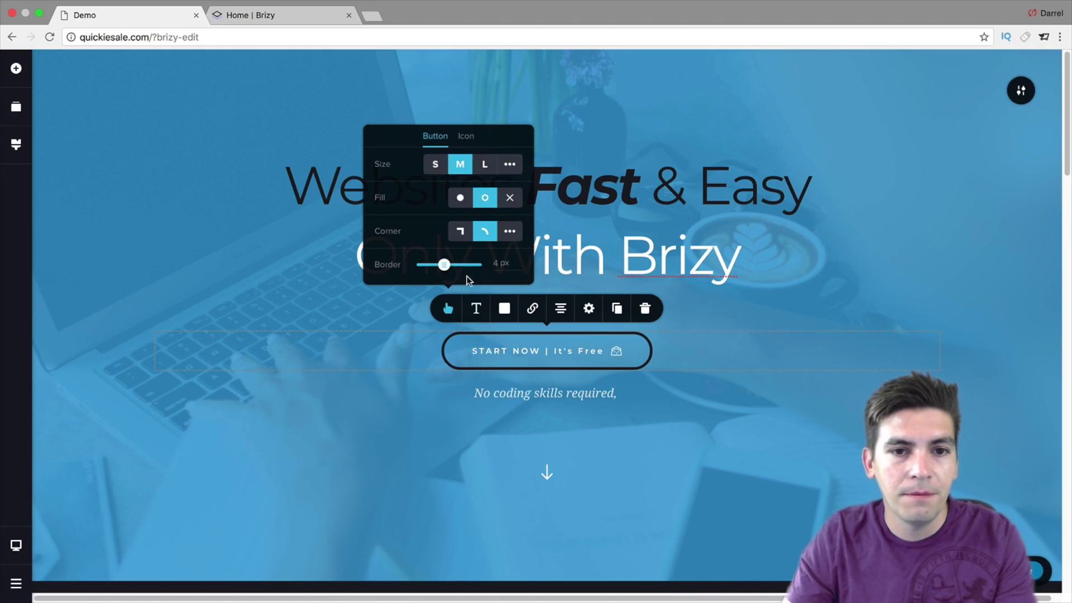
click(484, 166)
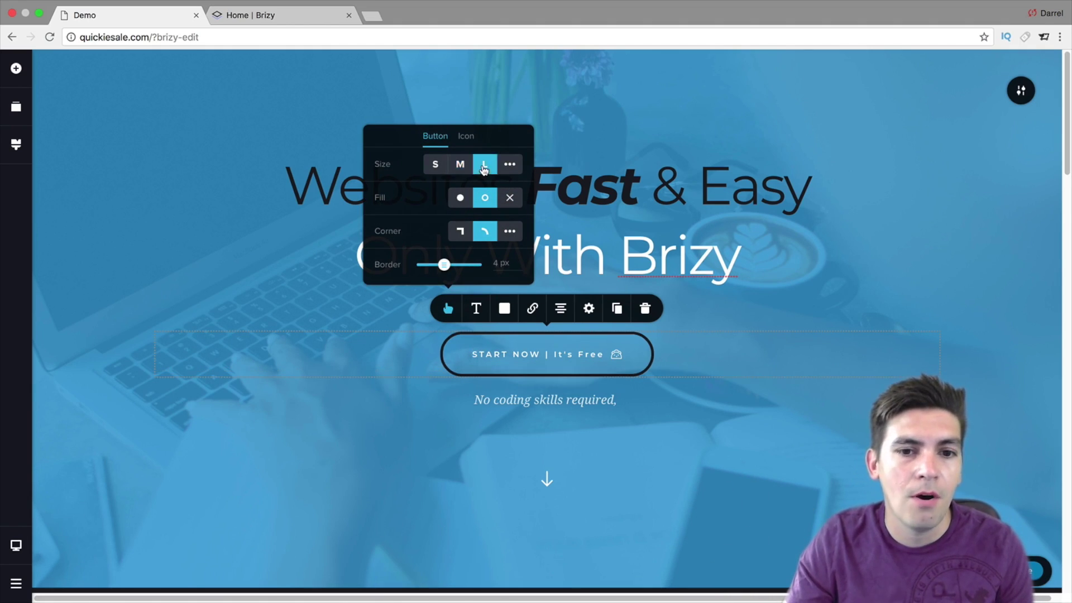
click(468, 165)
click(436, 164)
click(460, 164)
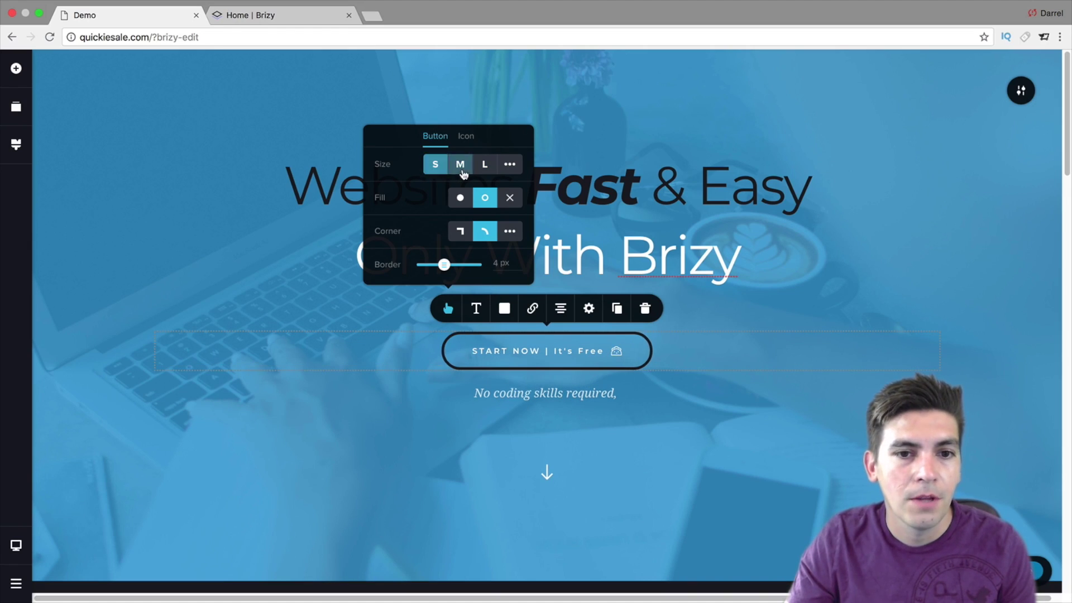
Step: Give the START NOW button a solid fill and try its corner styles, keeping the rounded corners
click(462, 198)
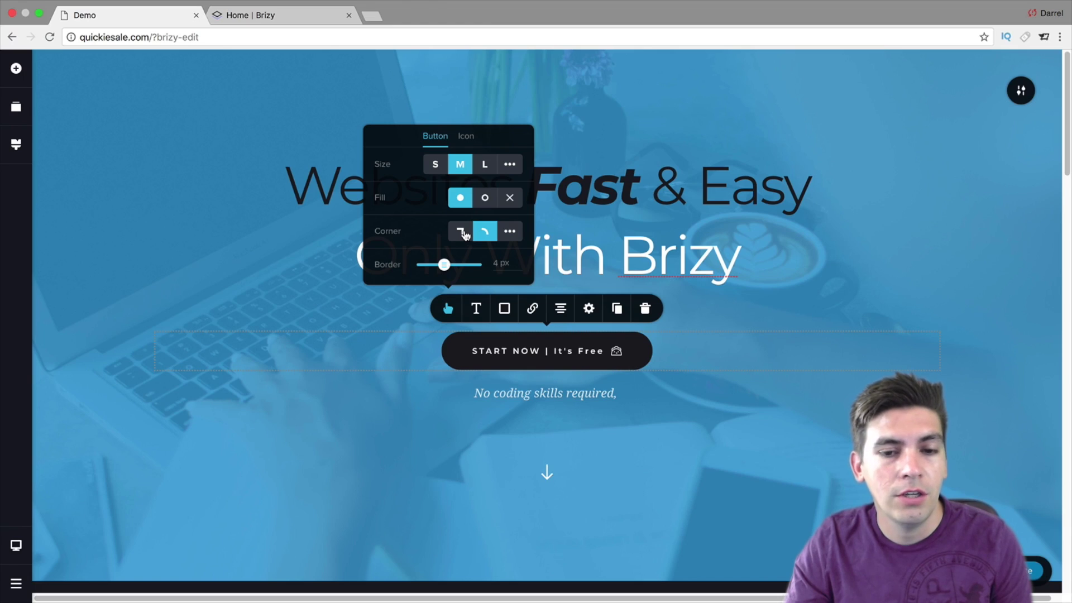
click(464, 234)
click(489, 232)
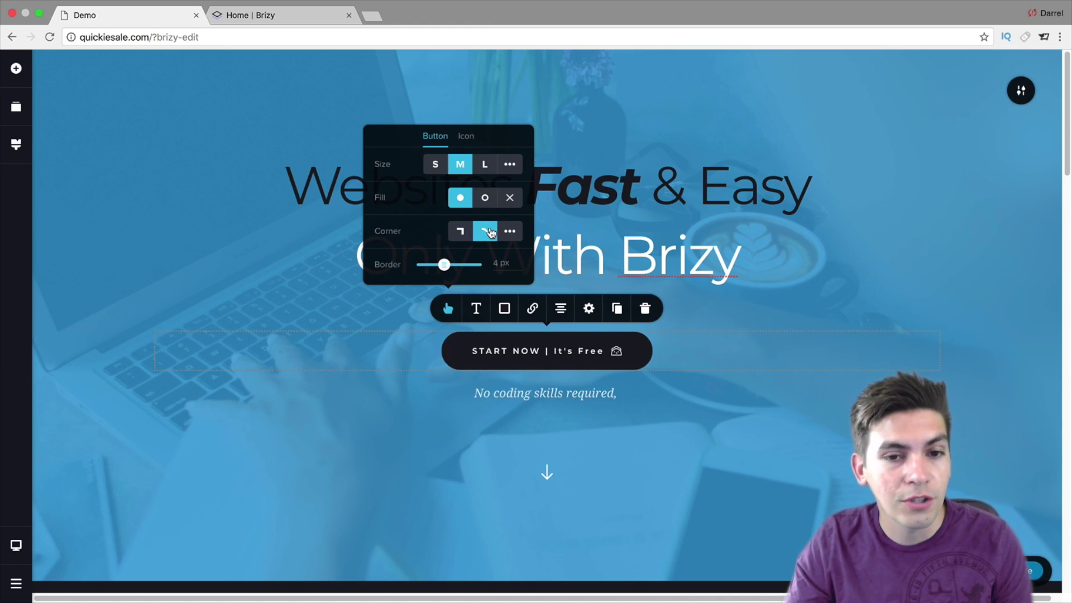
click(510, 232)
mouse_move(475, 235)
mouse_down()
mouse_move(413, 235)
mouse_move(475, 235)
mouse_up()
Step: Swap the START NOW button's icon for one from the Travel category, and remove the icon from the button
click(466, 119)
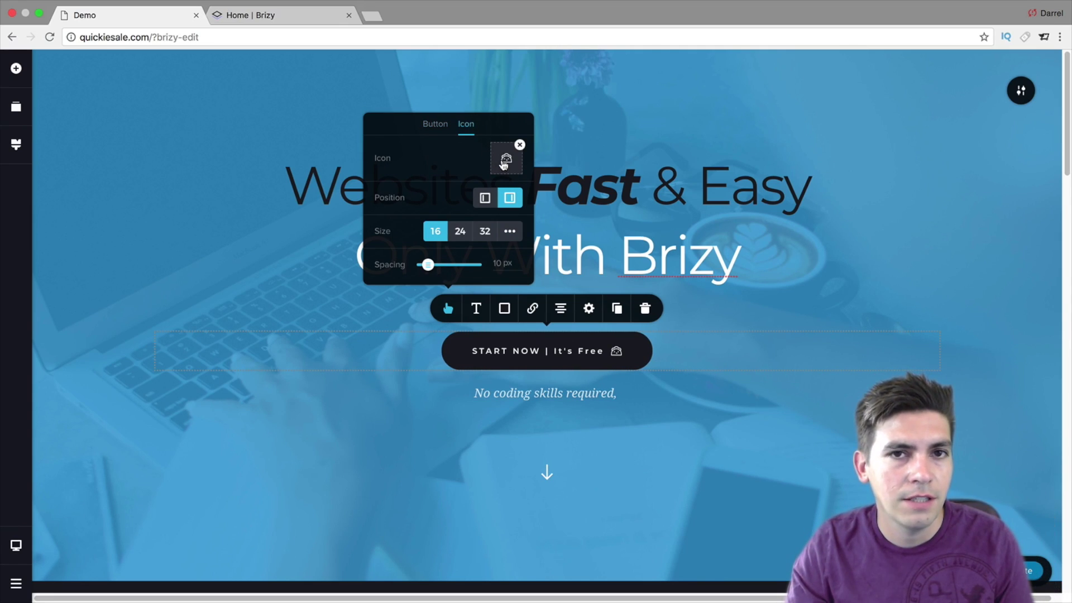
click(504, 161)
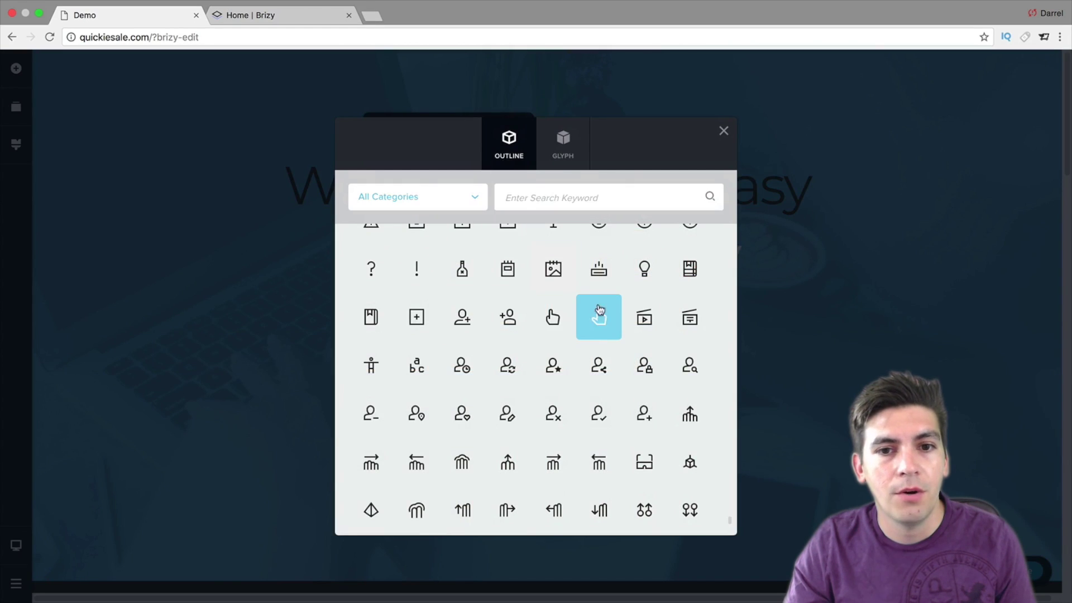
scroll(506, 391, up, 10)
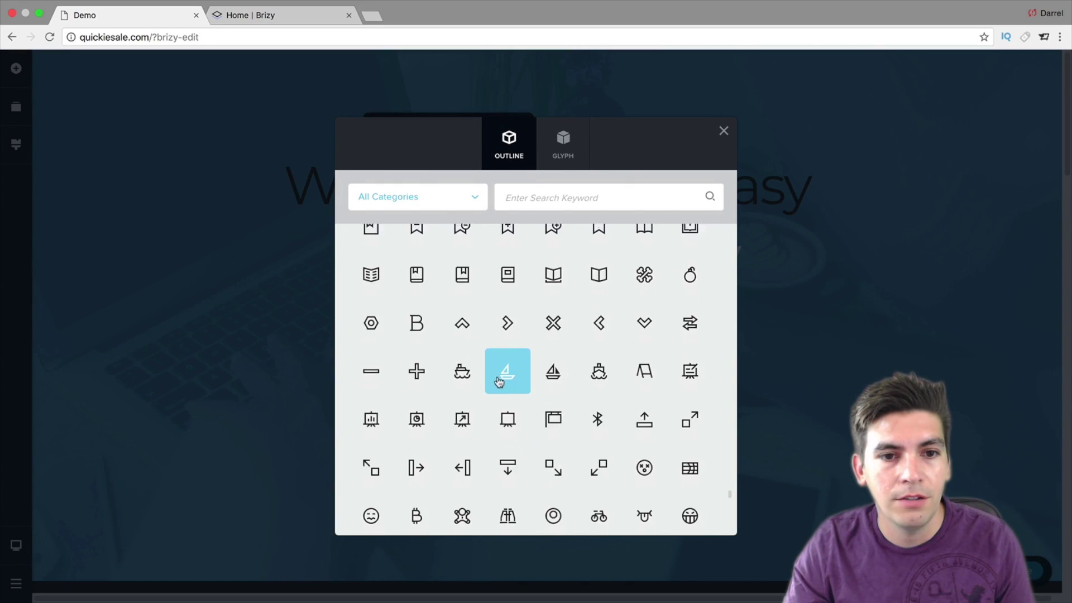
click(460, 204)
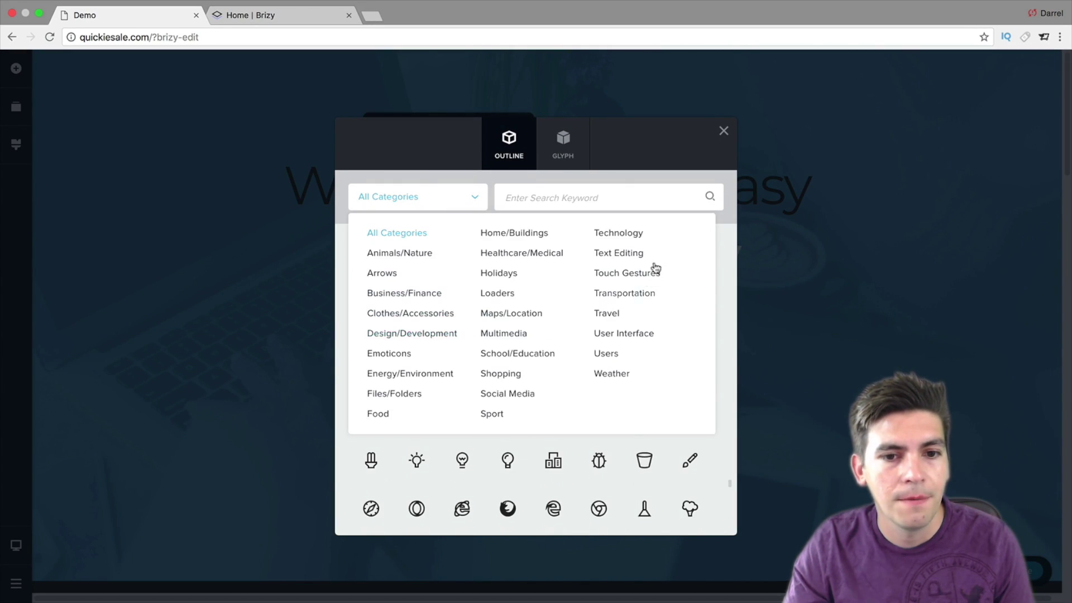
click(608, 314)
click(553, 317)
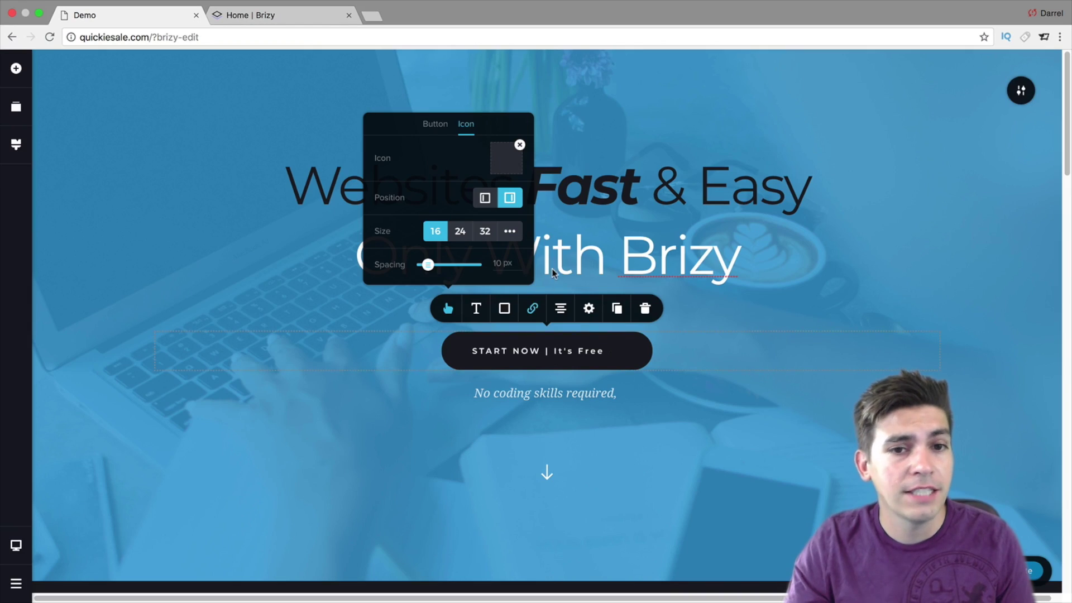
click(520, 146)
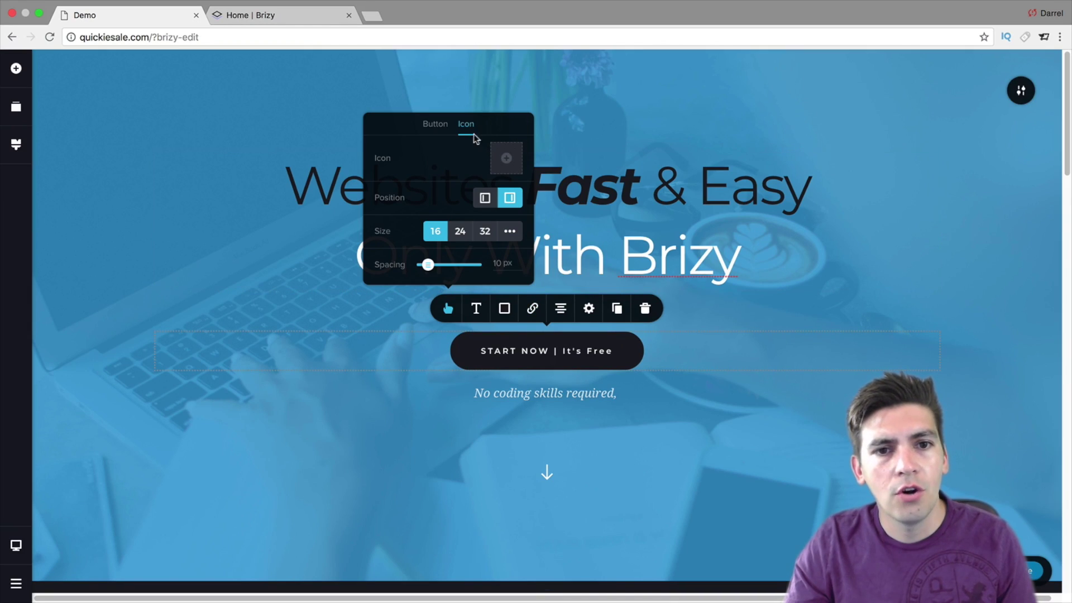
click(357, 260)
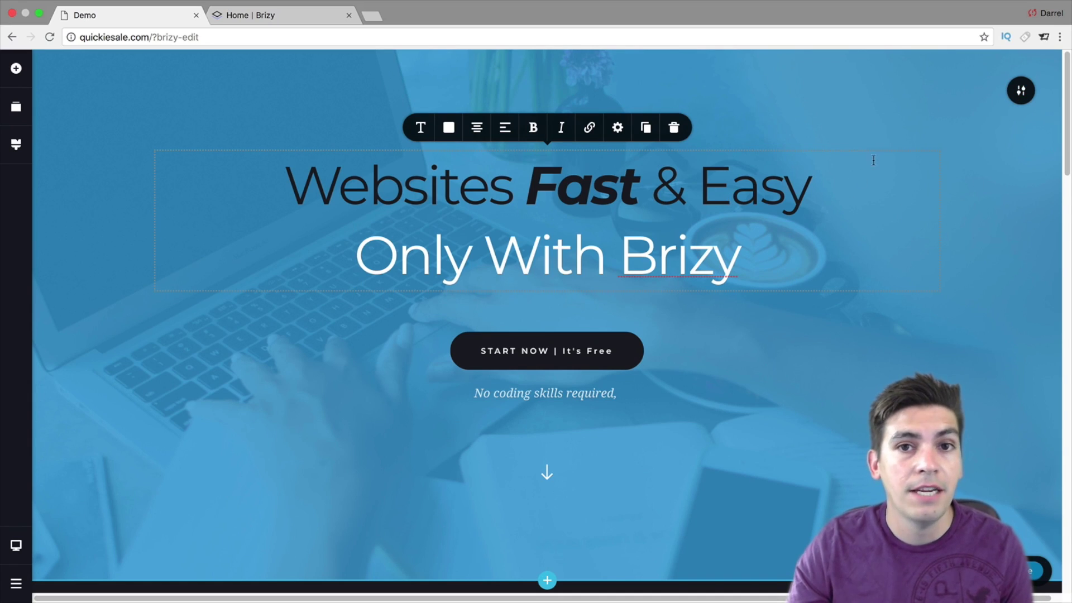
Step: Turn the hero block into a slider and page through its slides
click(1022, 92)
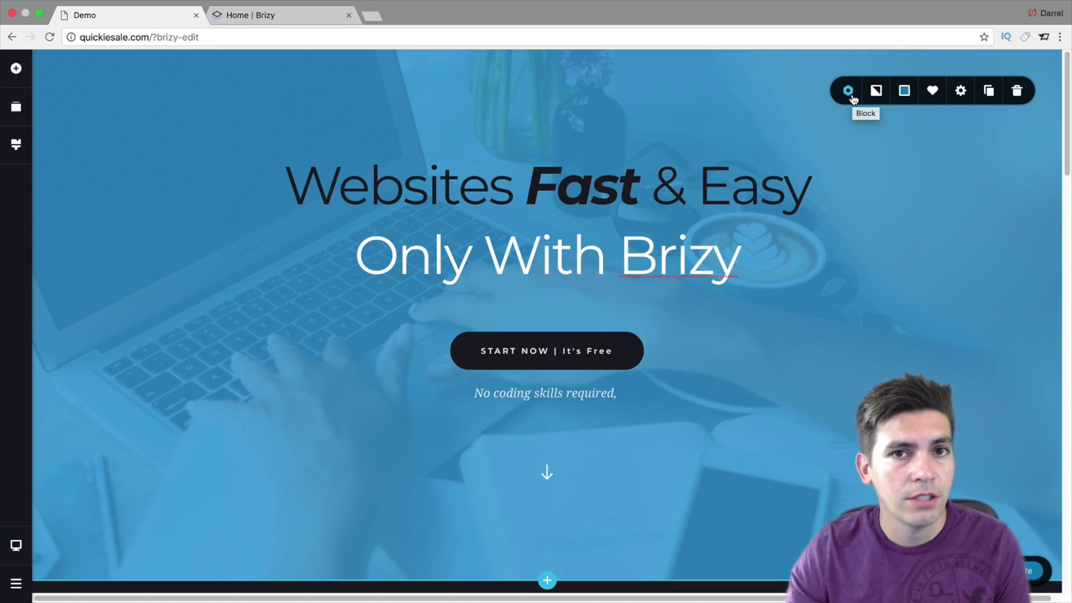
click(848, 91)
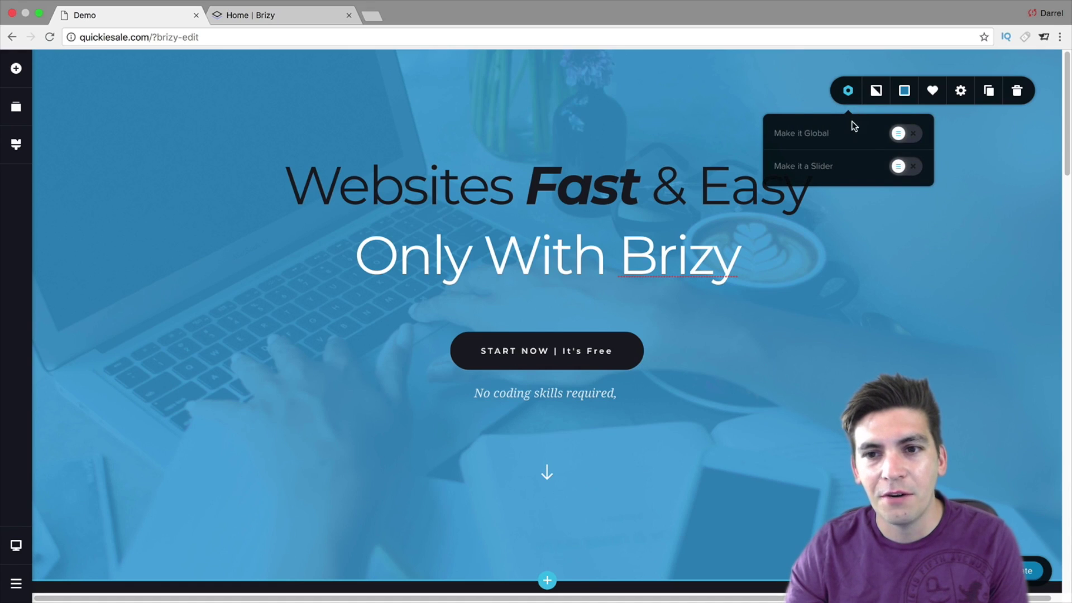
click(900, 167)
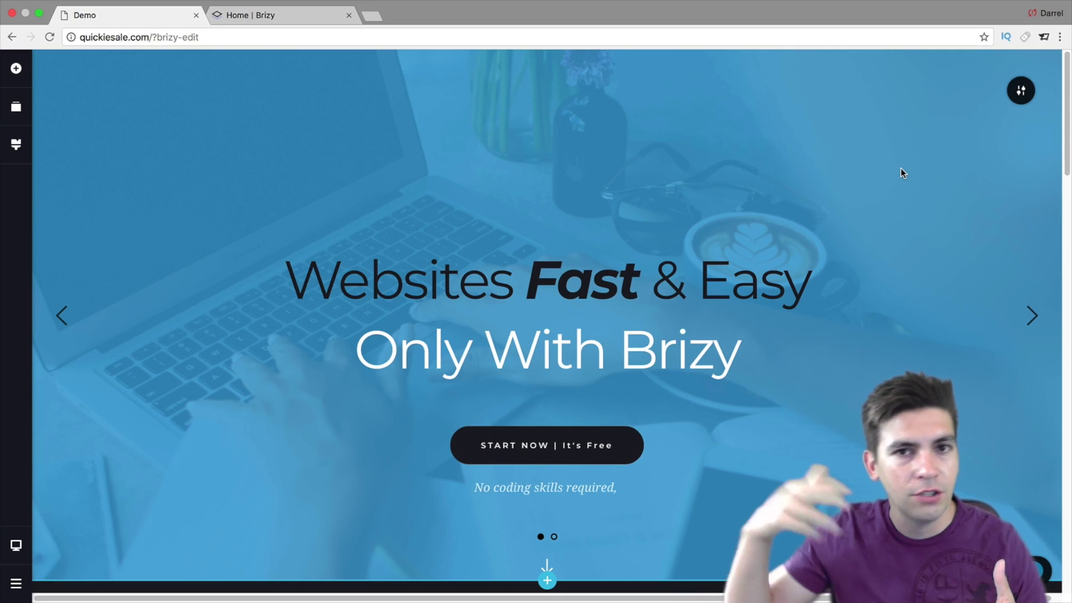
click(1032, 316)
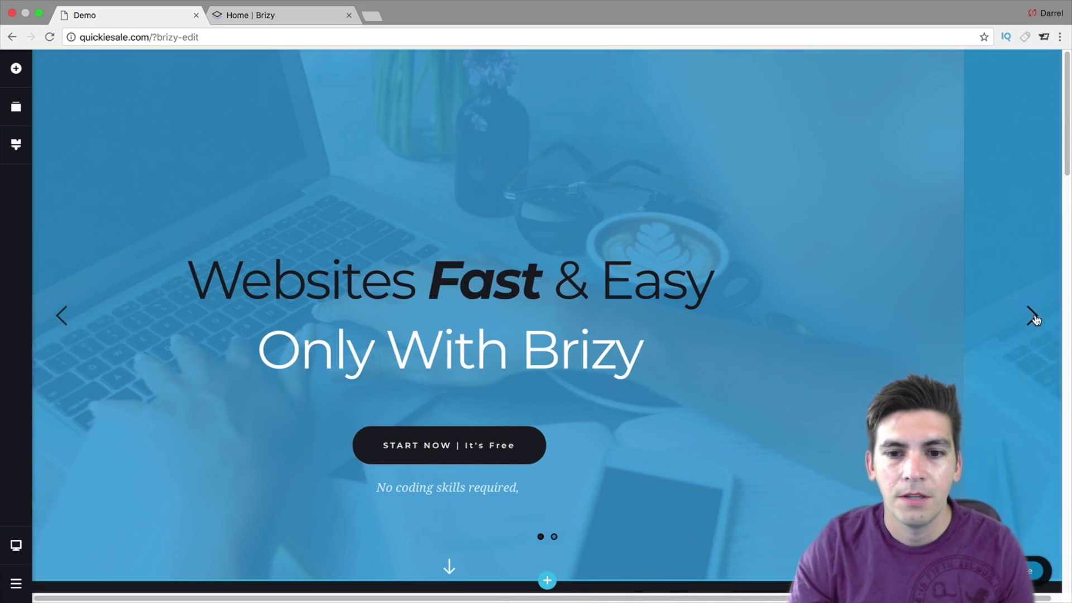
click(1033, 318)
click(1033, 317)
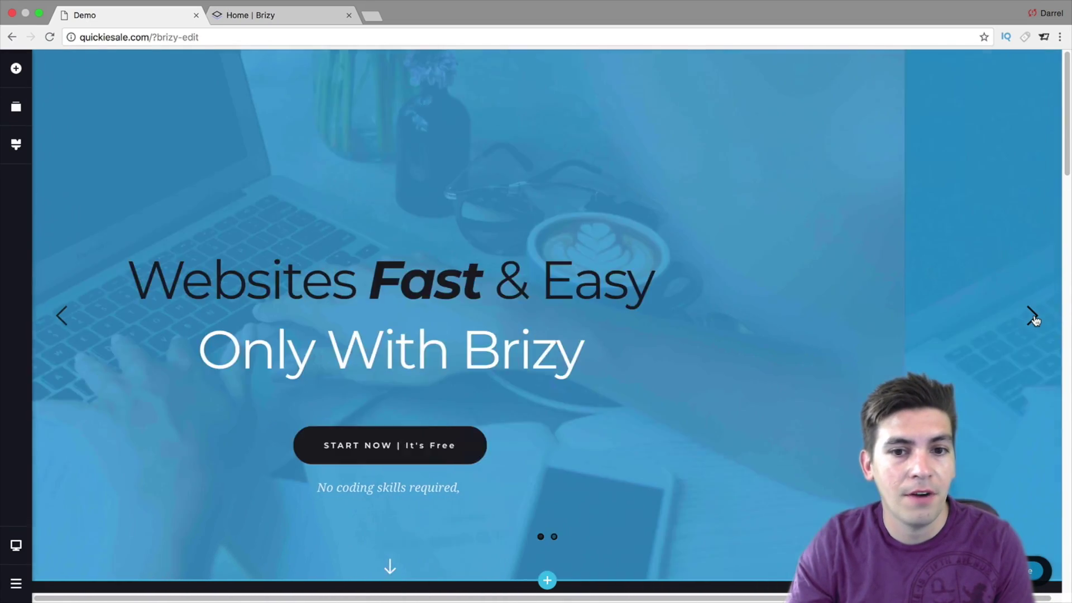
click(1033, 316)
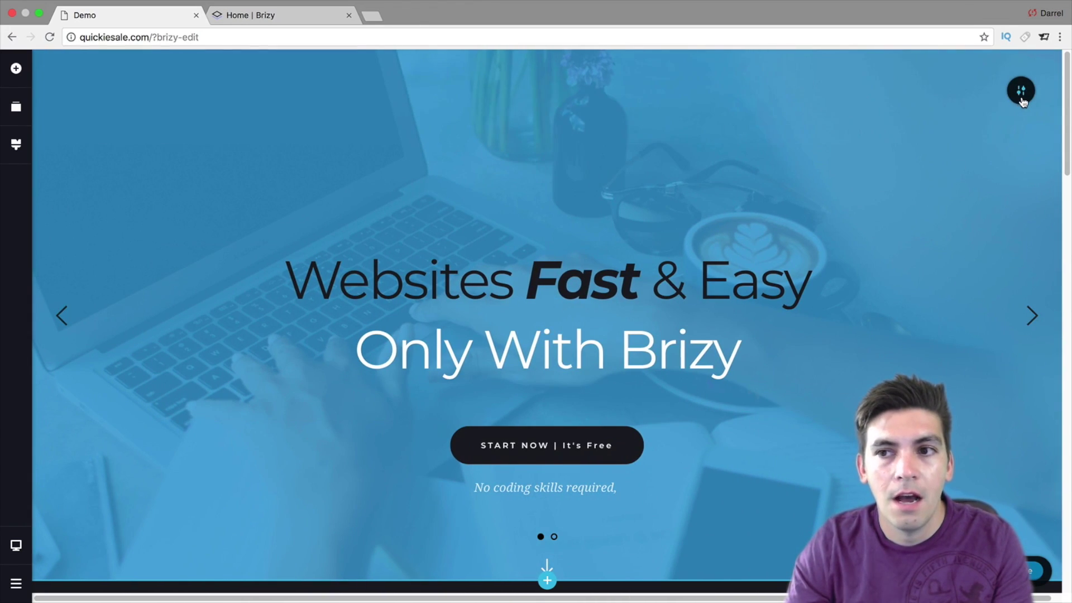
Step: Reposition the focal point of the hero slide's background image to left of centre at about mid-height
click(1021, 91)
click(876, 94)
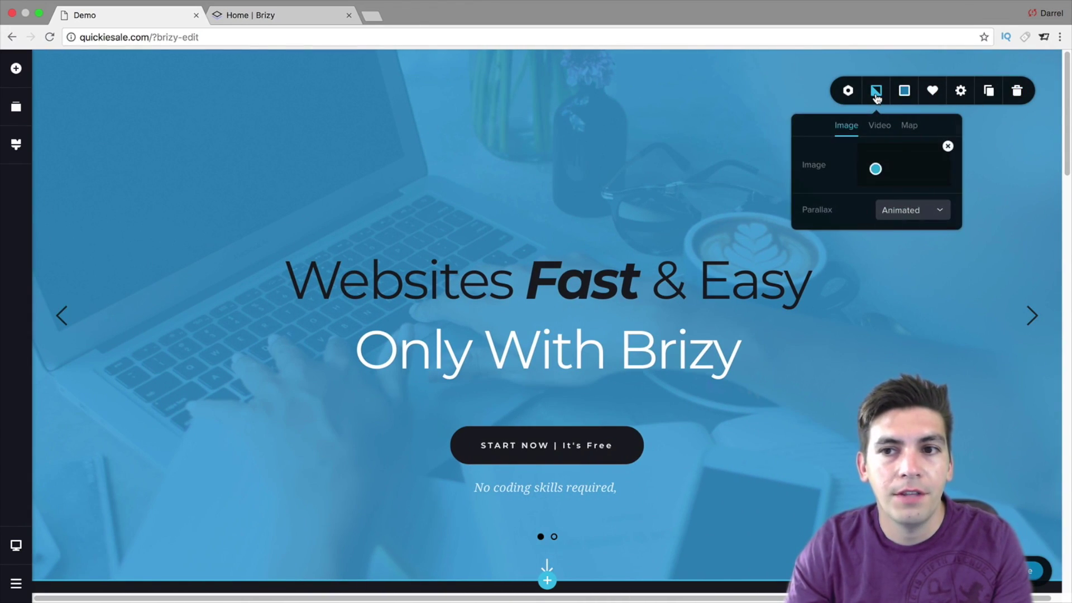
drag(875, 169, 895, 165)
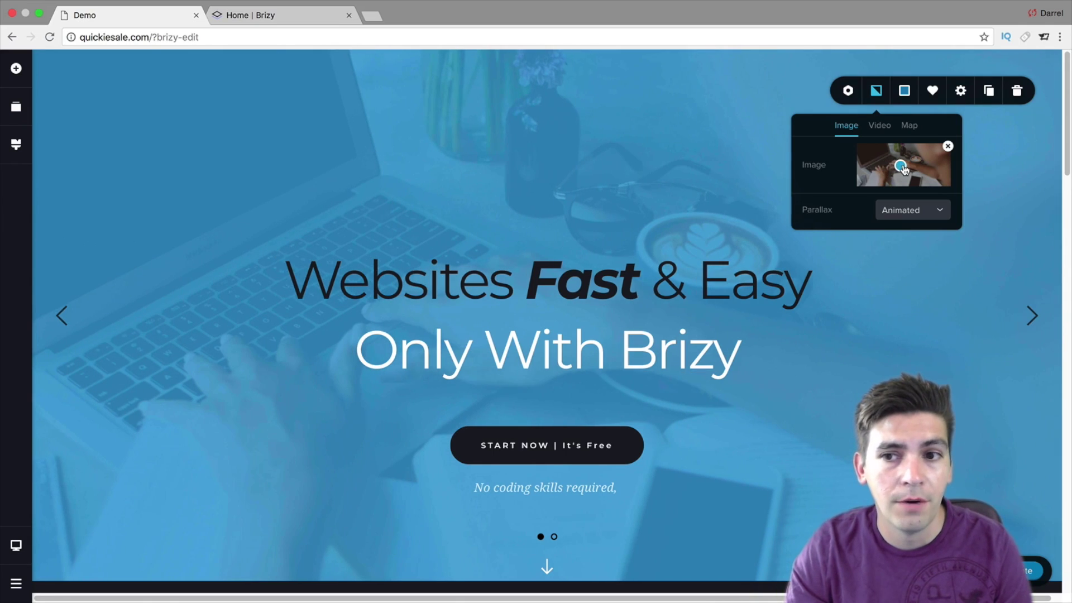
click(875, 169)
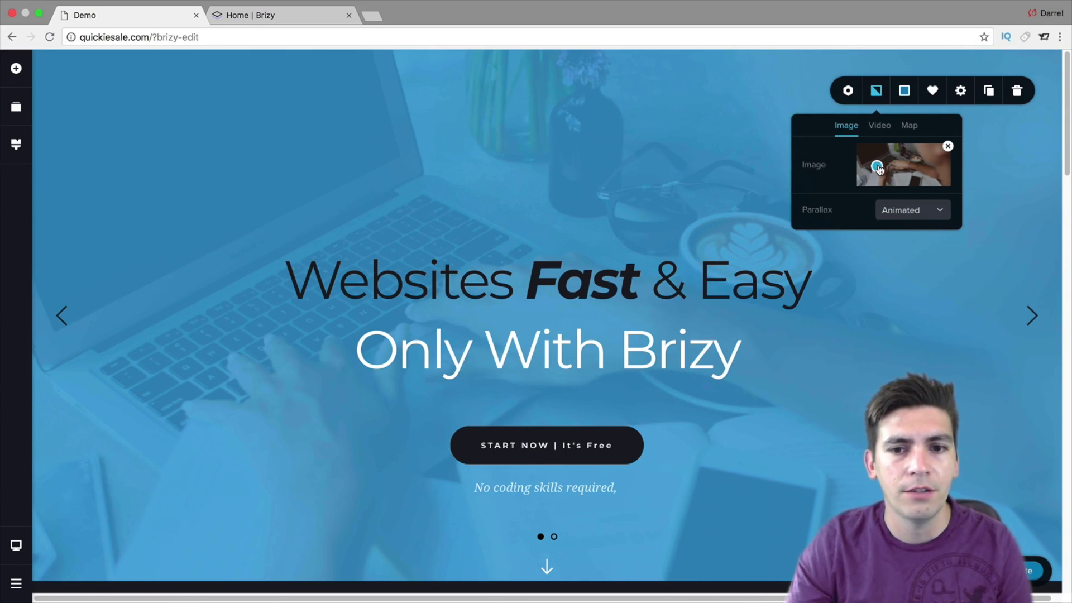
click(892, 162)
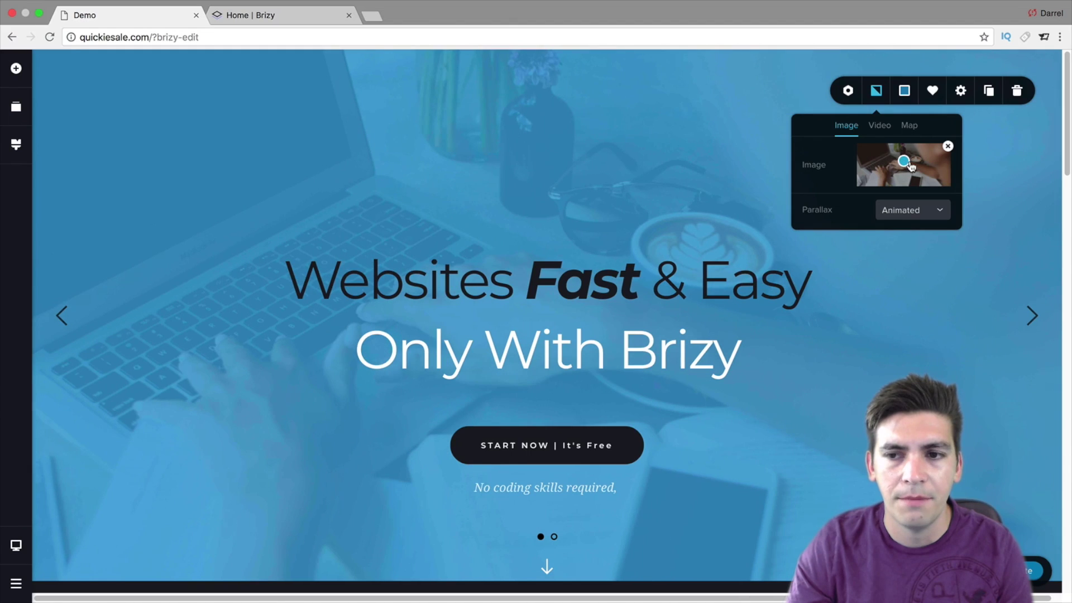
click(882, 168)
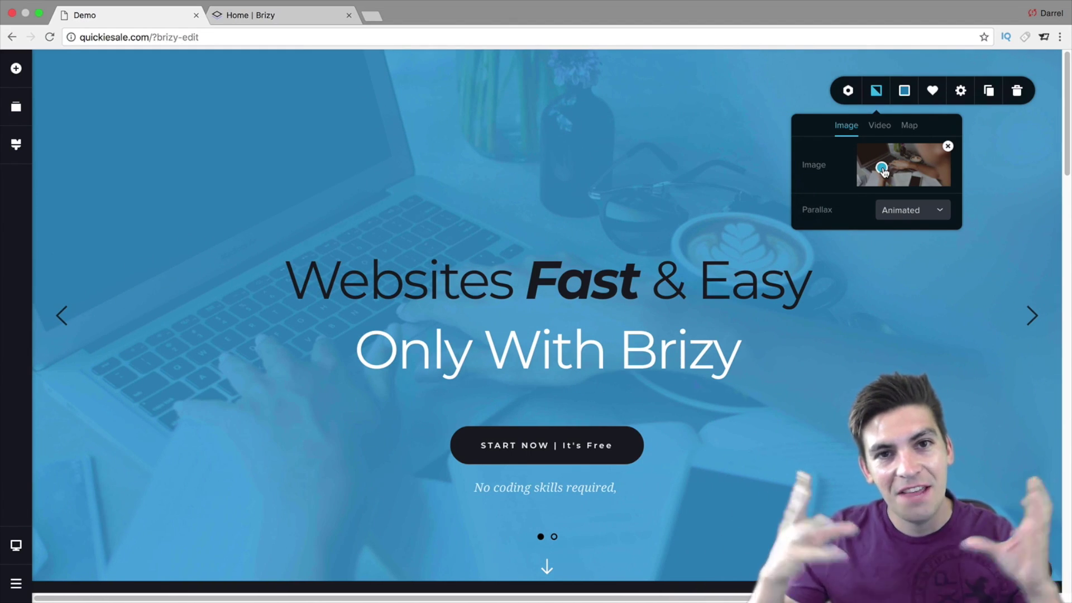
Step: Try the Fixed parallax on the hero slide's background image and set it back to Animated
click(906, 218)
click(904, 249)
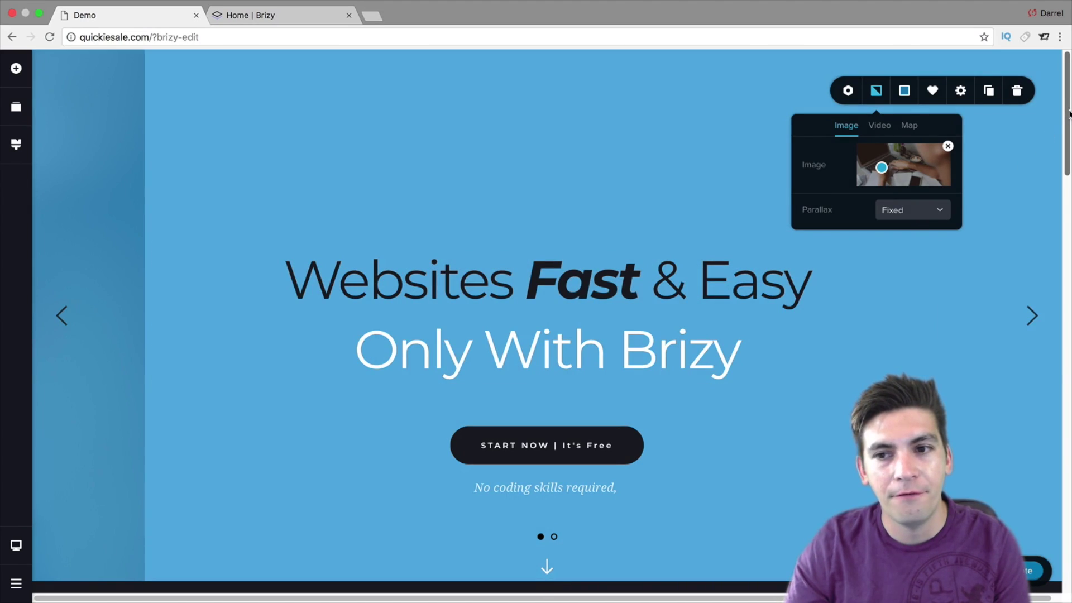
click(927, 211)
click(922, 273)
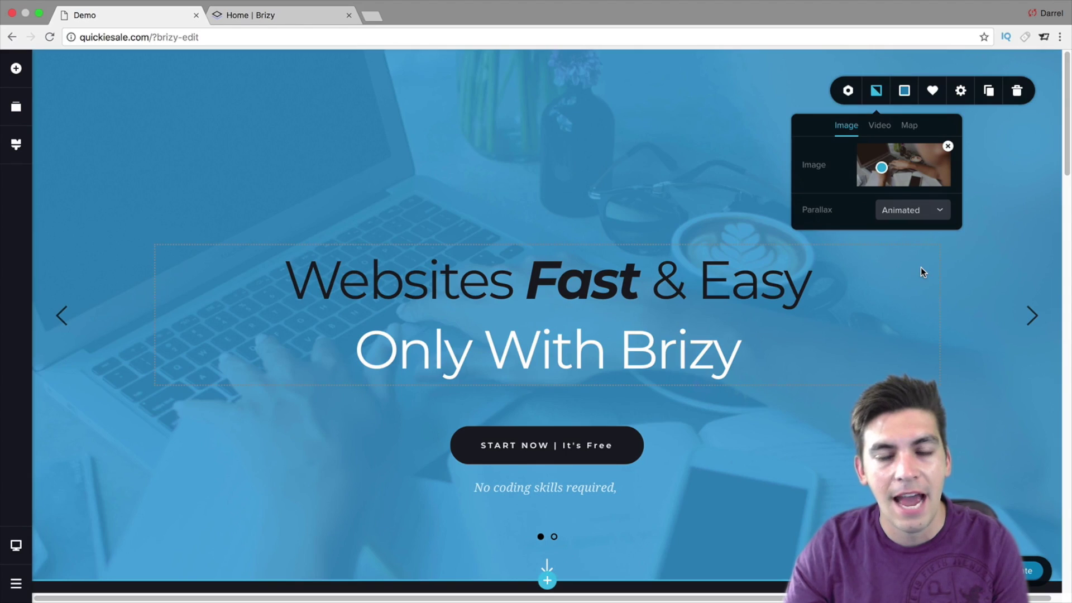
Step: Try the None parallax on the hero slide's background image, set it back to Animated, and preview the effect
click(921, 209)
click(919, 232)
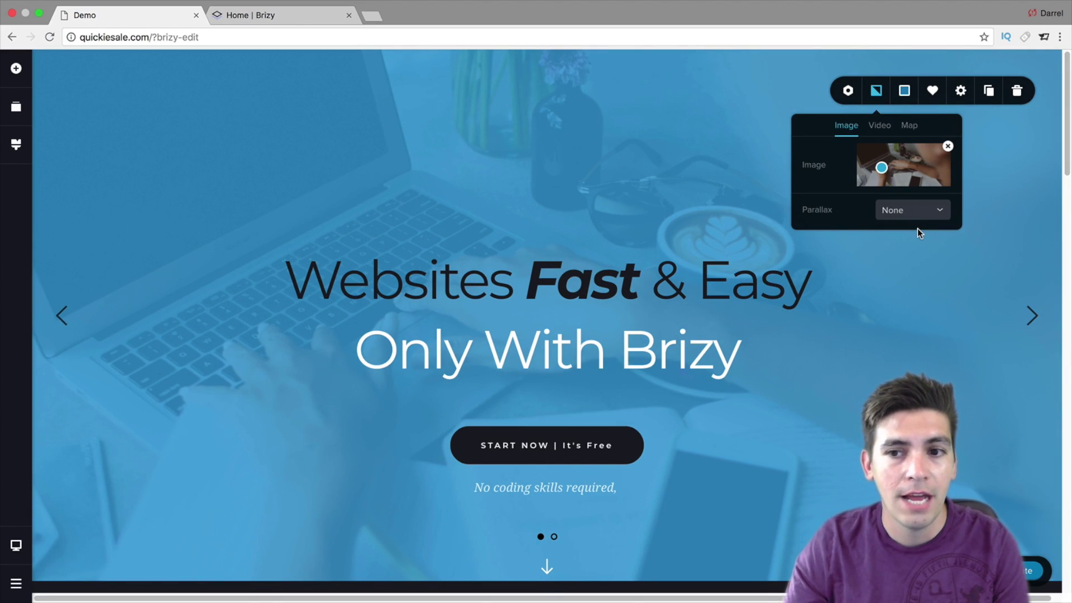
click(893, 212)
click(900, 272)
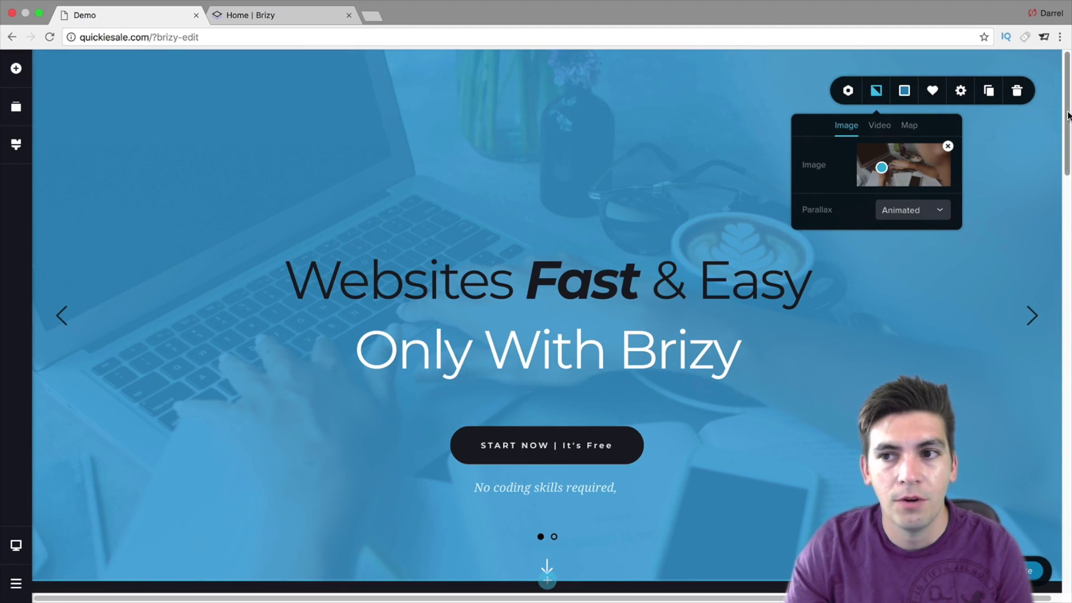
scroll(1068, 170, down, 4)
scroll(1068, 170, up, 6)
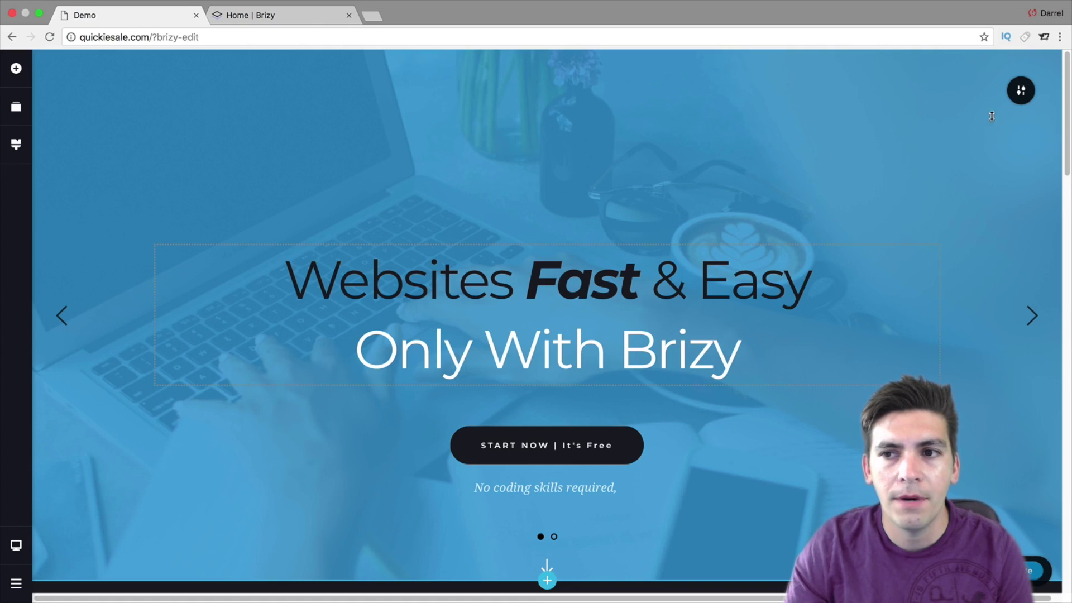
Step: Lower the opacity of the hero slide's blue overlay to 63%
mouse_move(1020, 101)
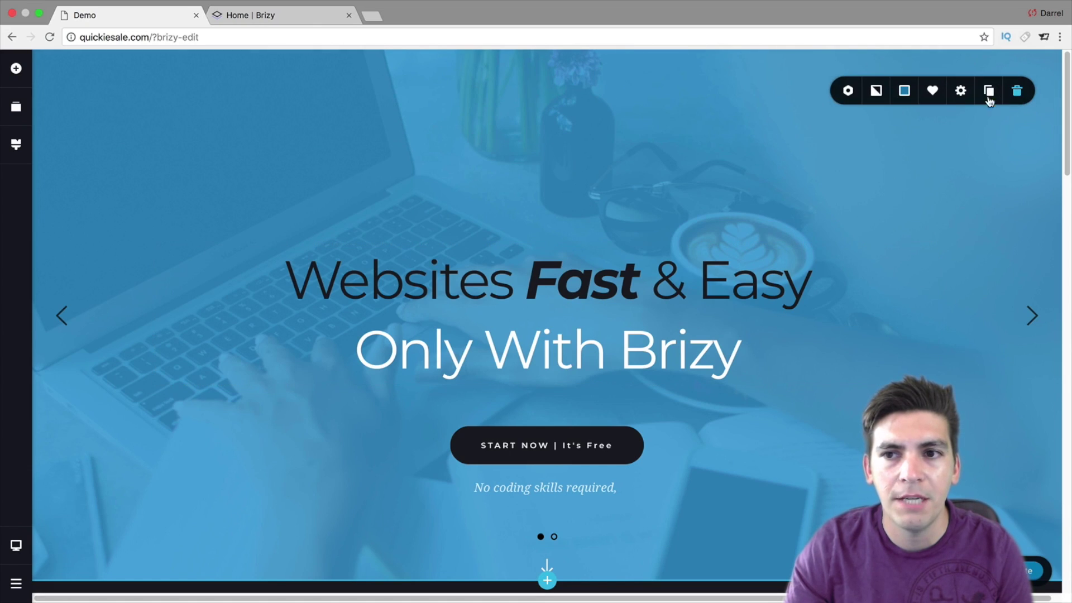
click(906, 95)
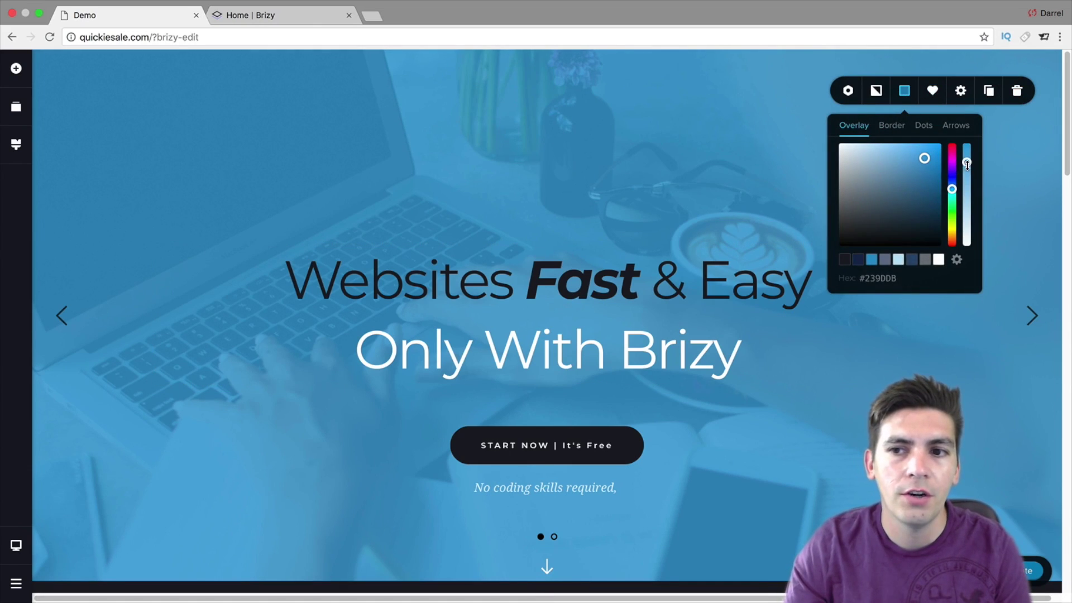
mouse_move(967, 164)
mouse_down()
mouse_move(966, 240)
mouse_move(966, 181)
mouse_up()
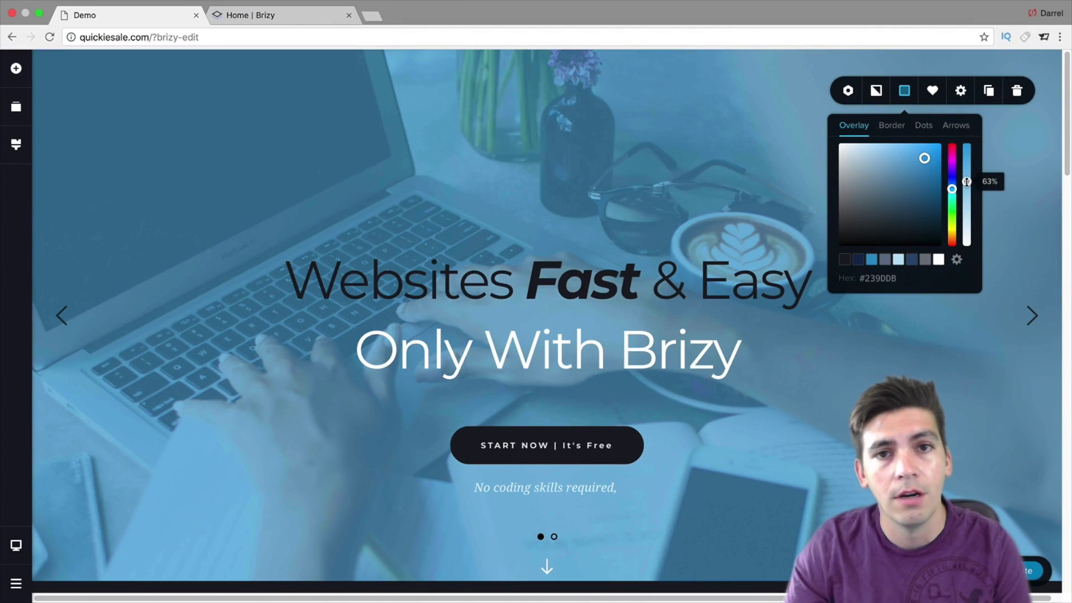
Step: Look through the hero slide's border, dots and arrows colour options
click(894, 128)
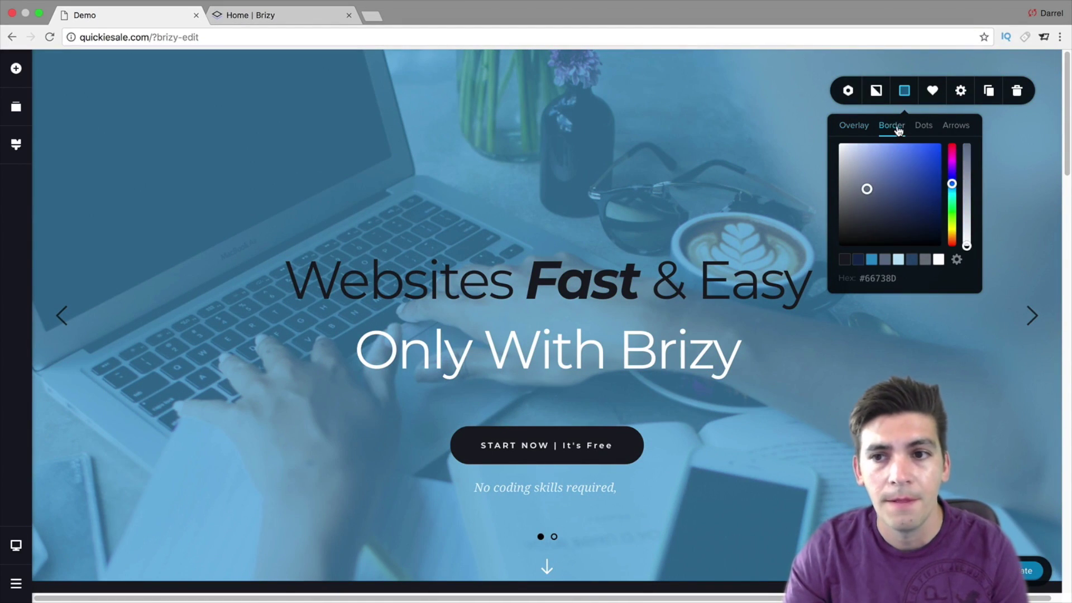
click(923, 127)
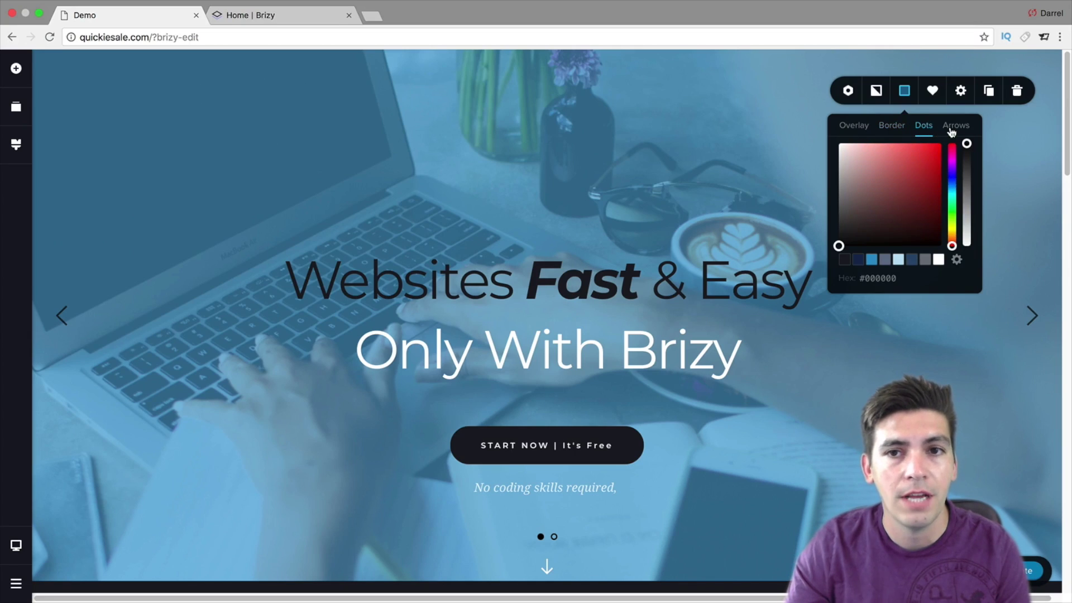
click(956, 126)
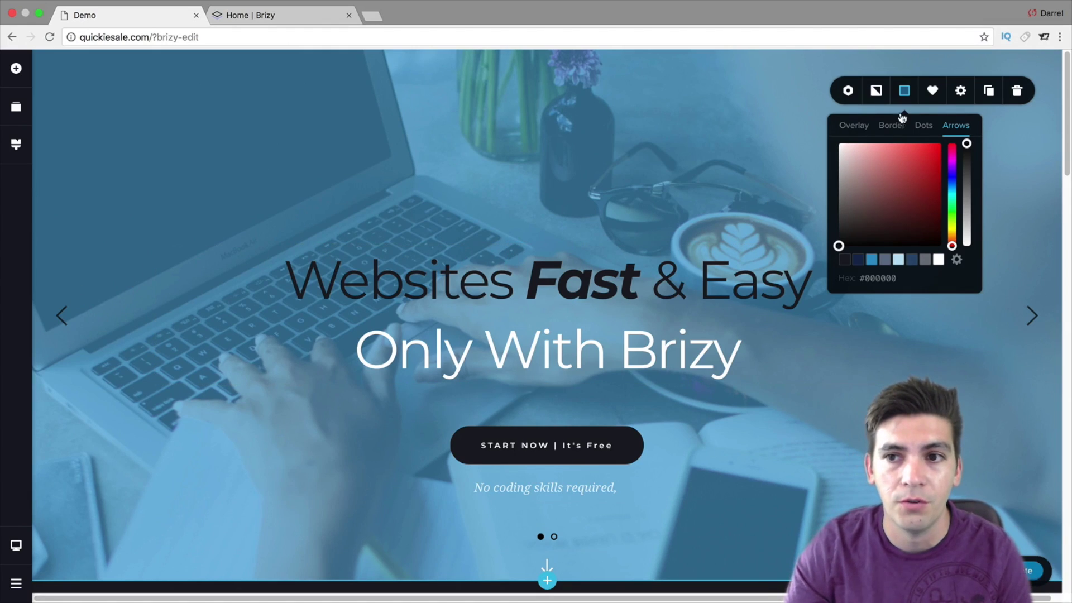
click(933, 91)
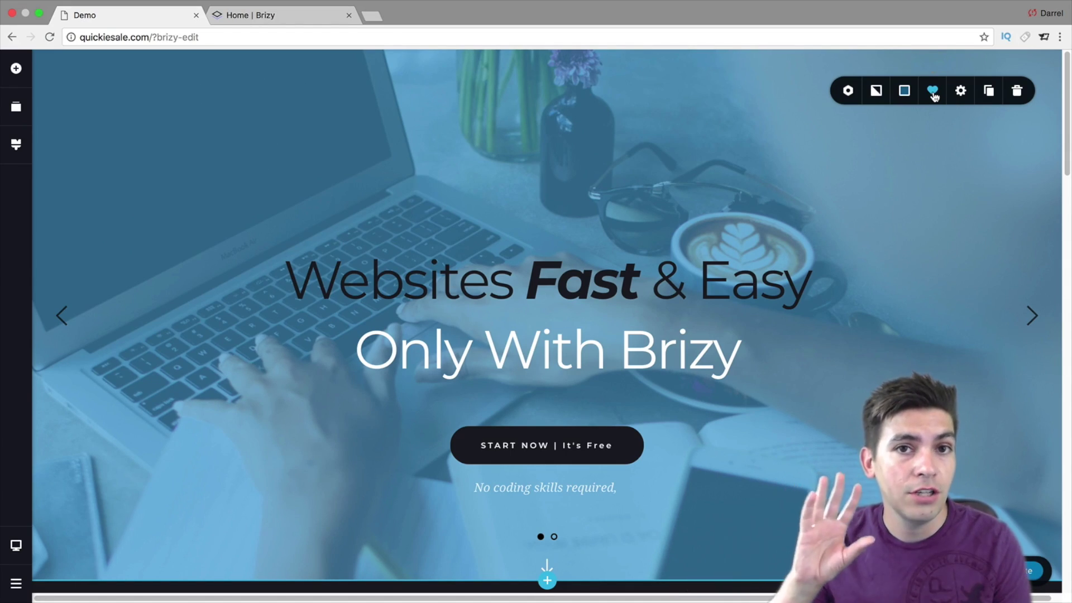
Step: Set the hero block's width to Full instead of Boxed
click(962, 95)
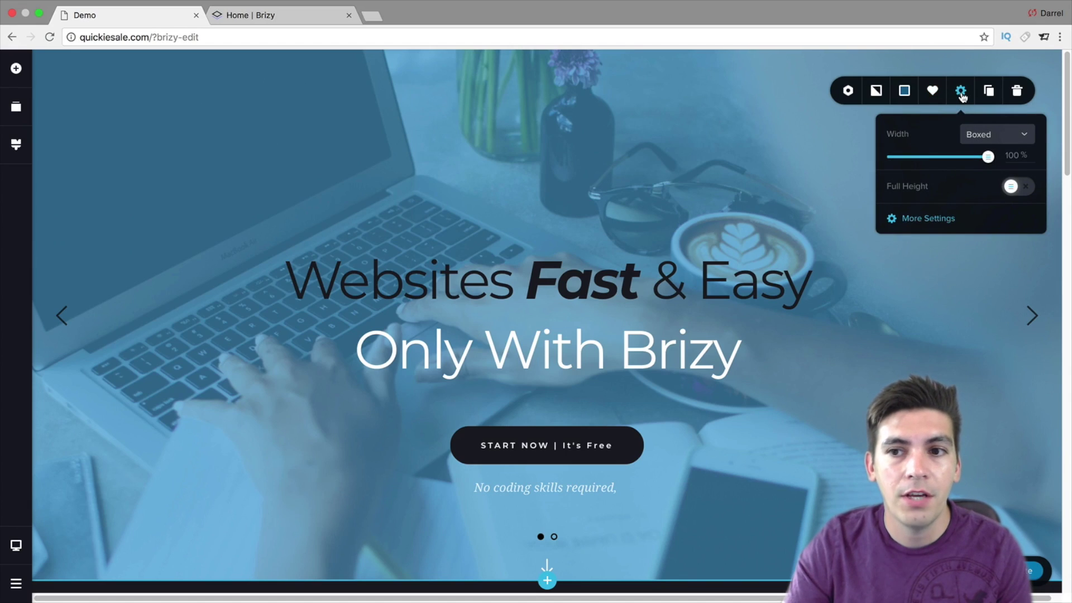
click(984, 135)
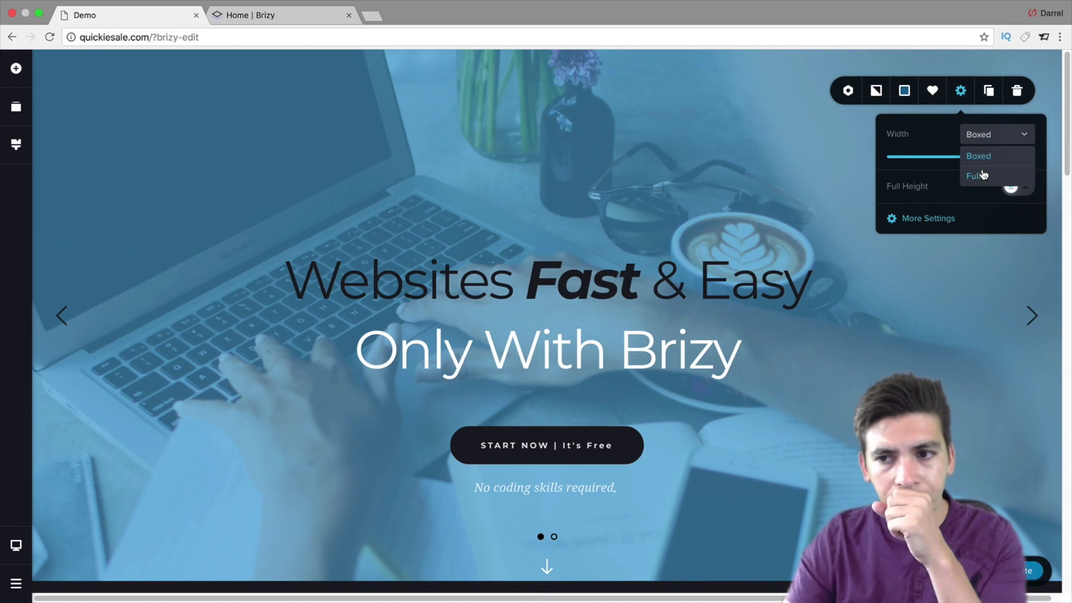
click(974, 177)
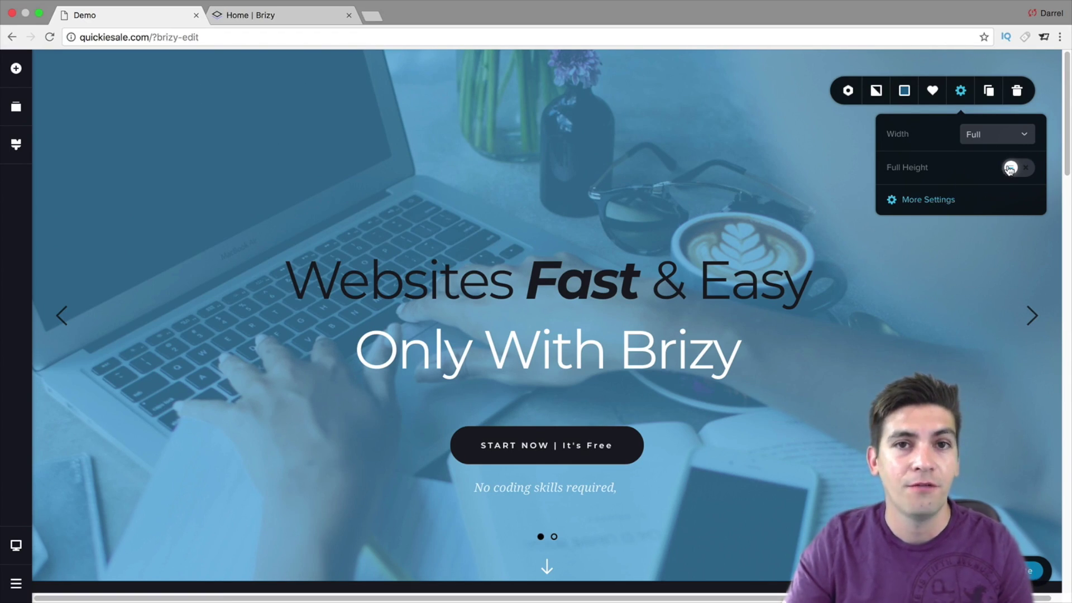
Step: Set the hero block's top padding to 125 px in its additional settings and review the border and advanced options
click(920, 201)
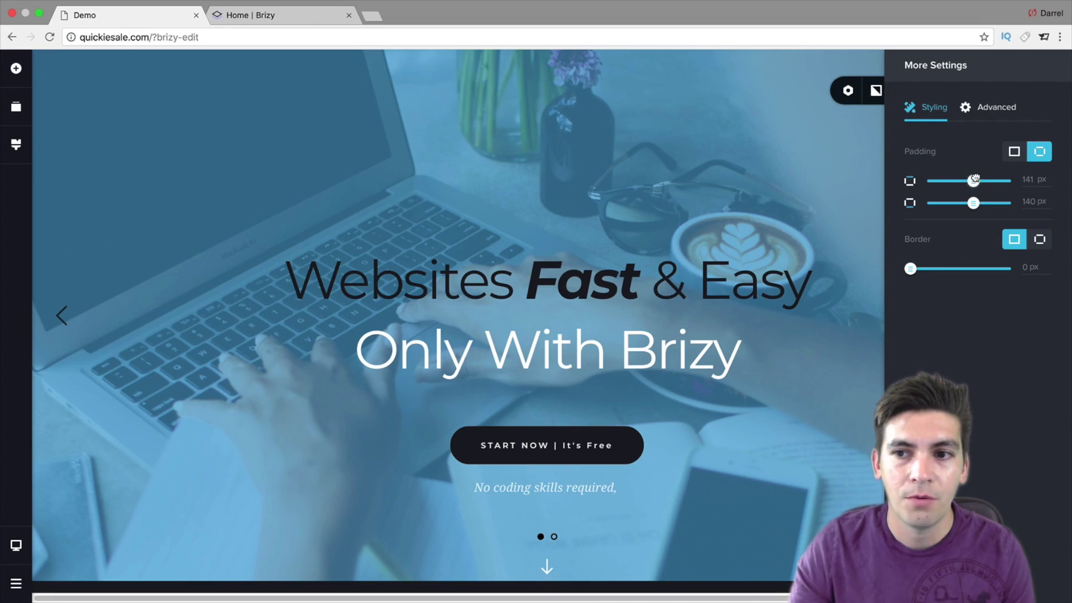
drag(974, 184, 969, 181)
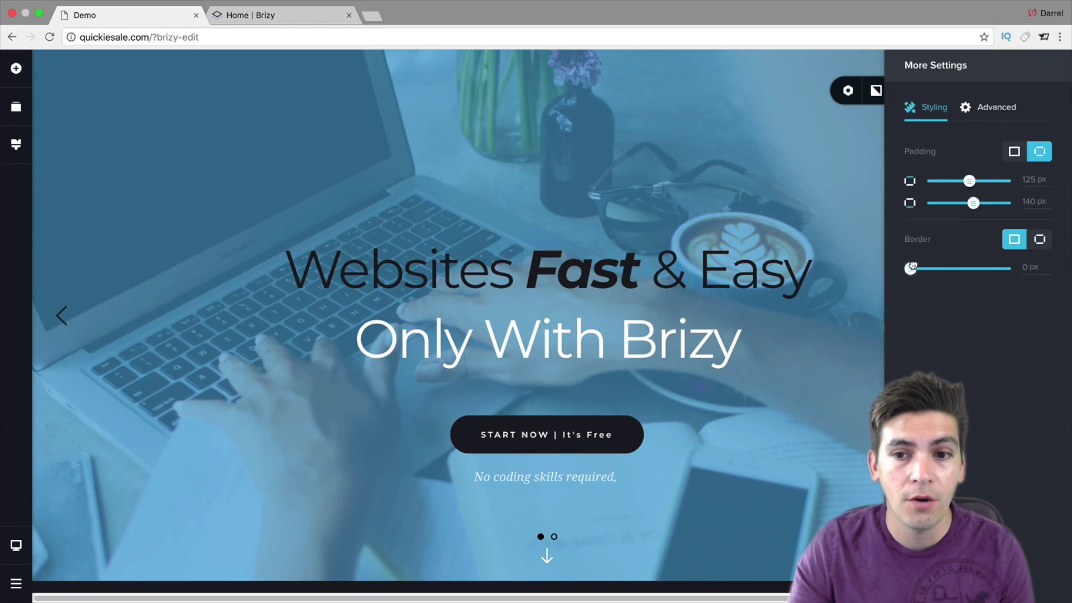
mouse_move(911, 267)
mouse_down()
mouse_move(951, 269)
mouse_move(910, 269)
mouse_up()
click(995, 112)
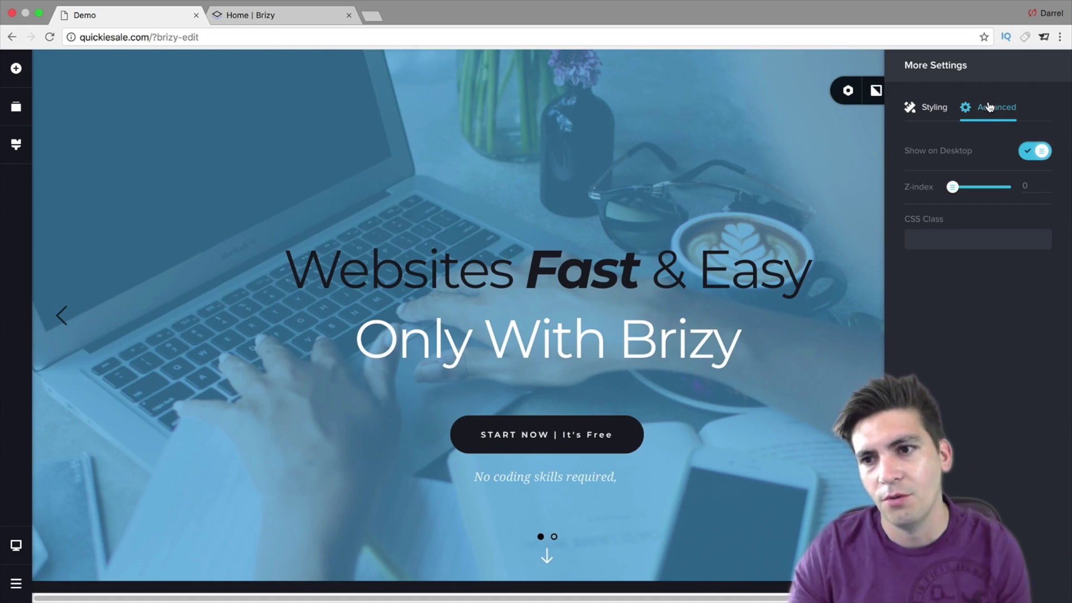
click(910, 109)
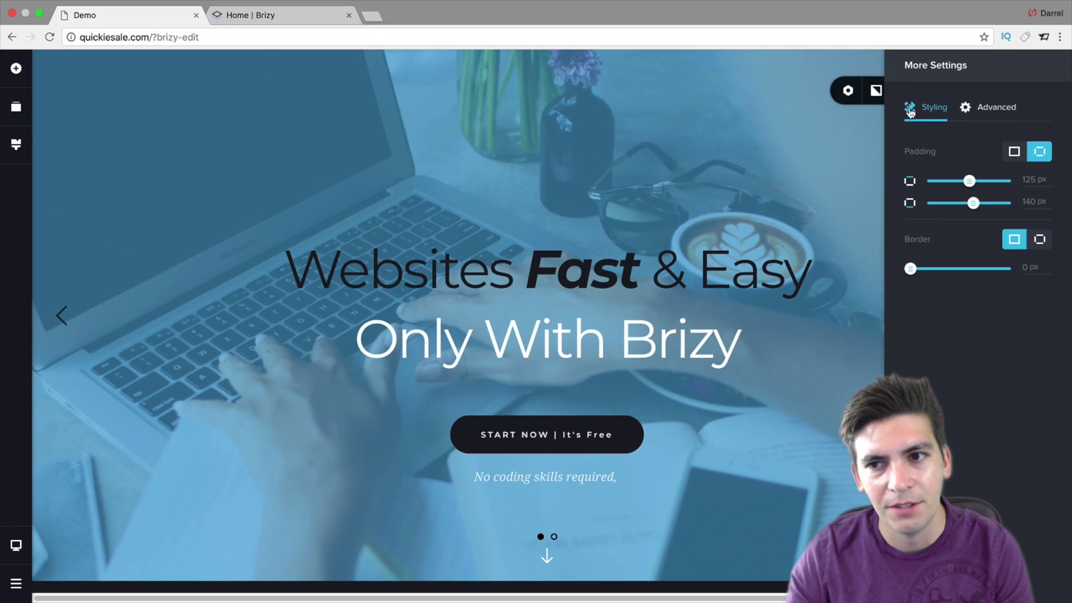
click(818, 124)
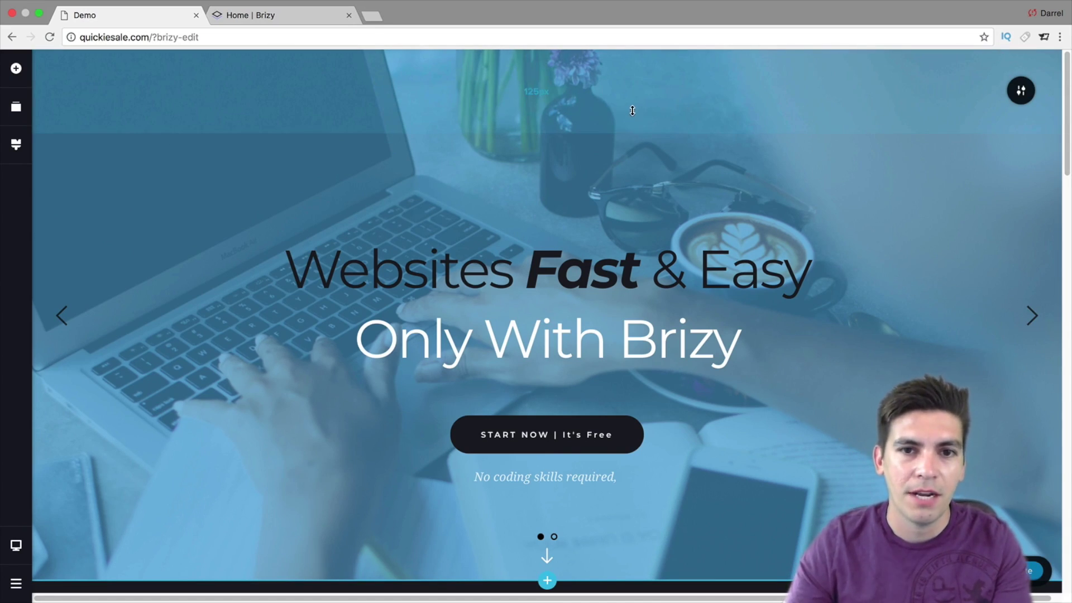
Step: Reduce the hero block's top padding further directly on the page so the heading sits higher, and check the spacing
drag(632, 110, 639, 77)
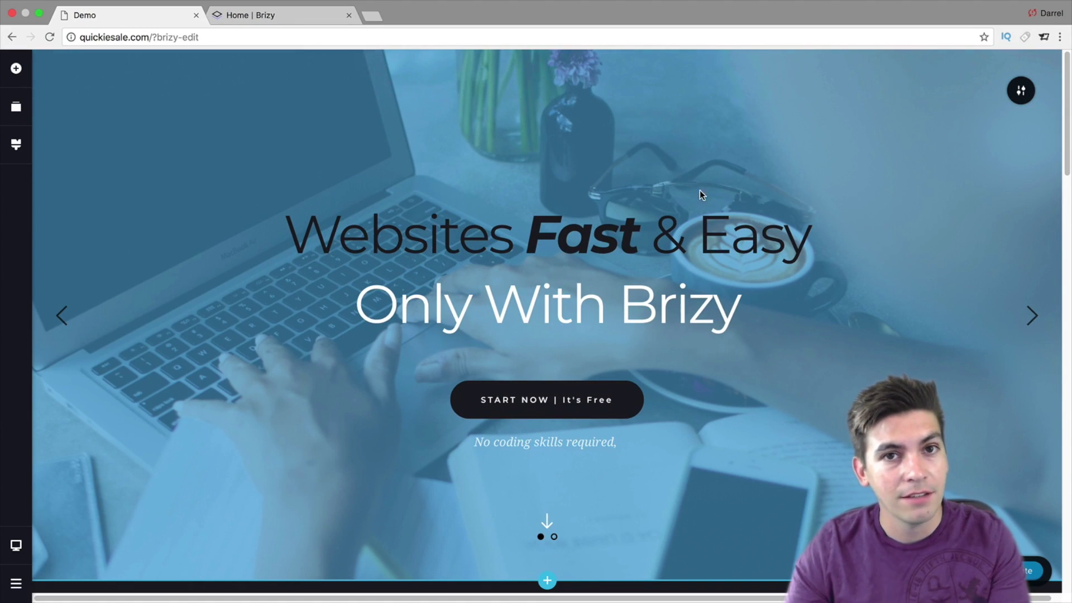
scroll(701, 193, down, 3)
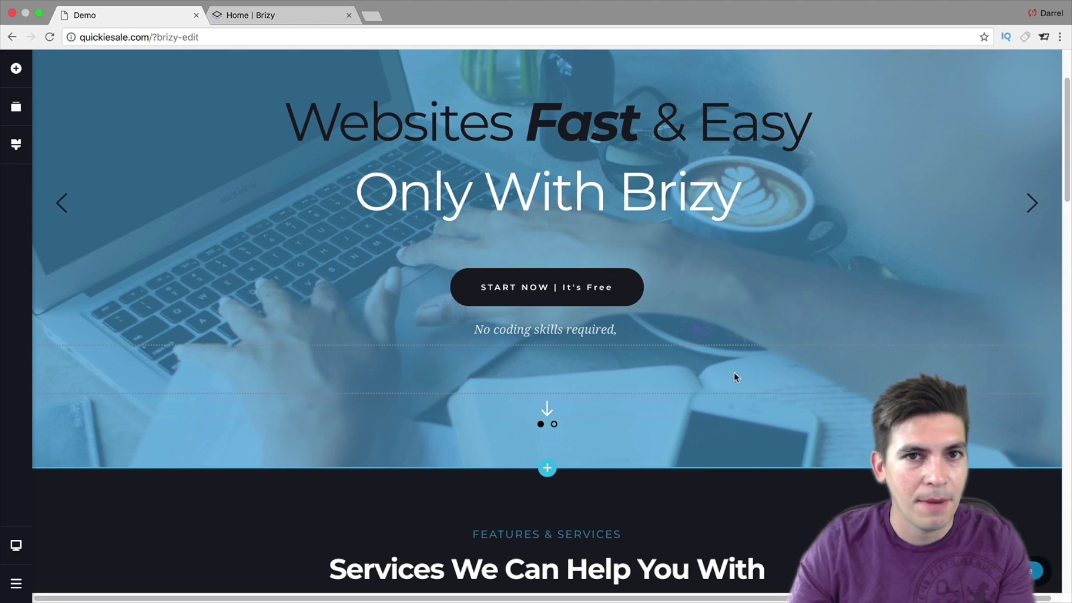
scroll(747, 357, up, 3)
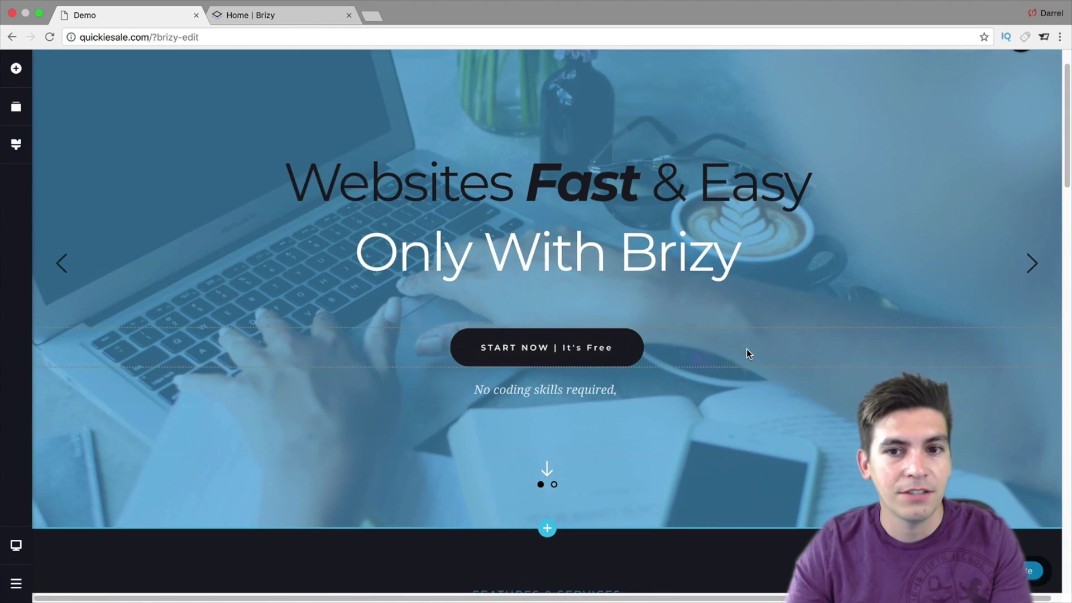
Step: Insert the light Gorgeous Design block with the armchair image between the hero and the Features & Services section
scroll(702, 311, down, 5)
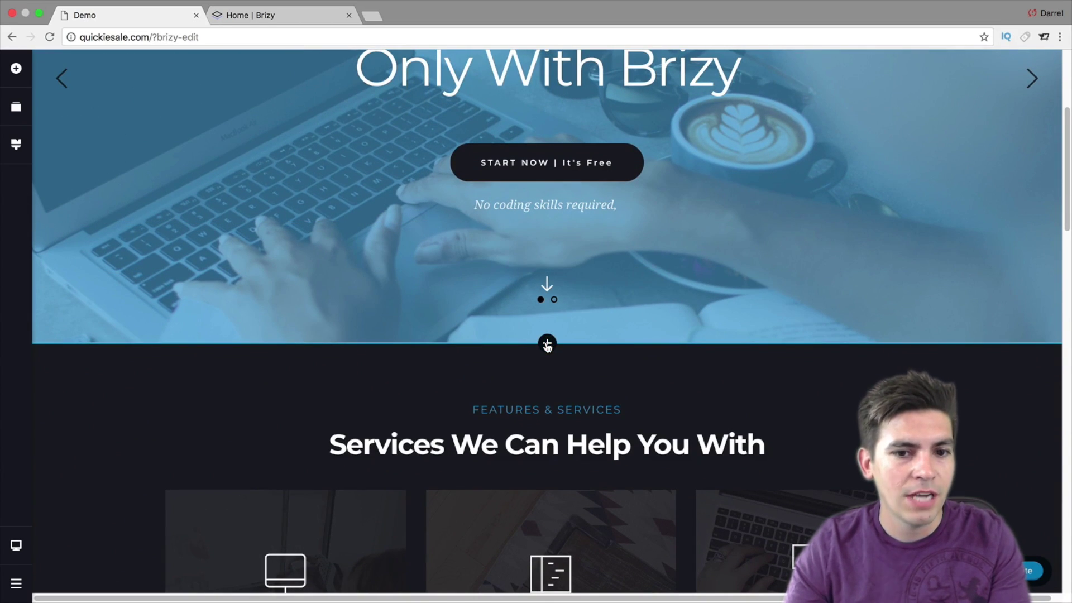
click(547, 344)
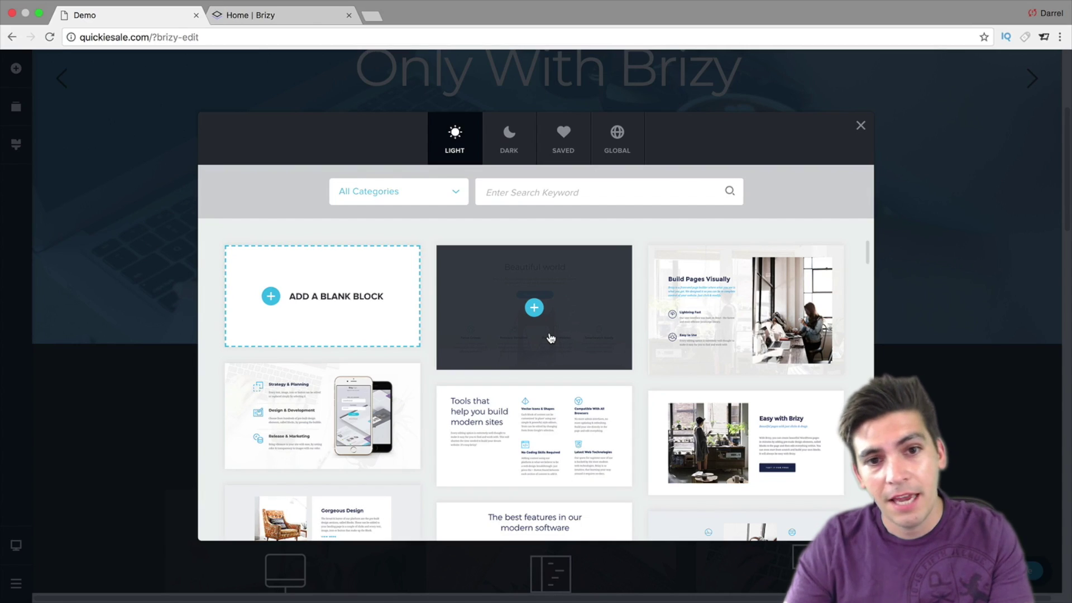
mouse_move(758, 451)
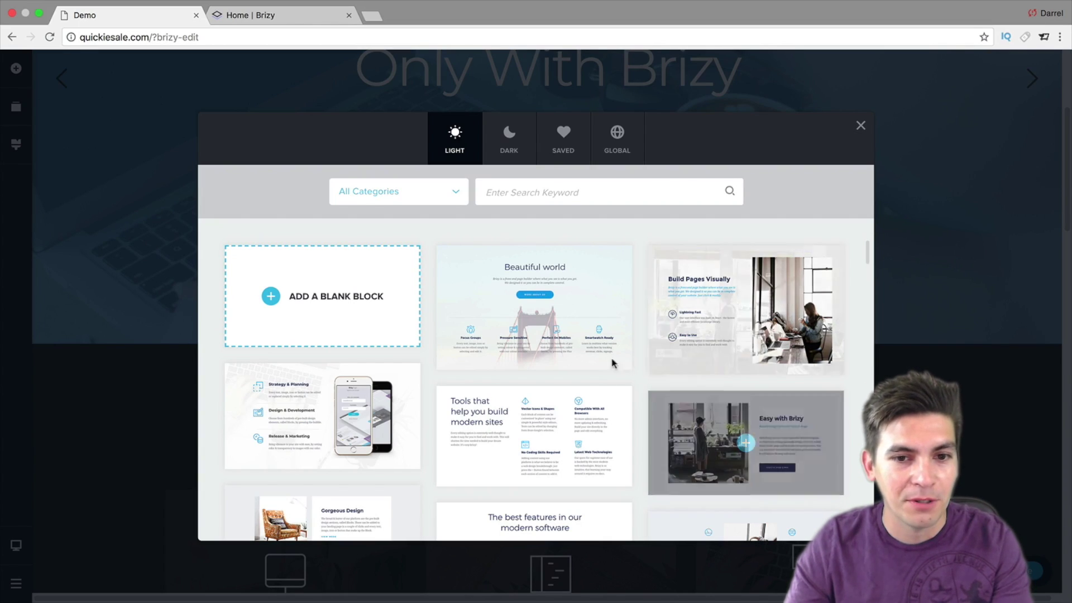
scroll(555, 424, down, 3)
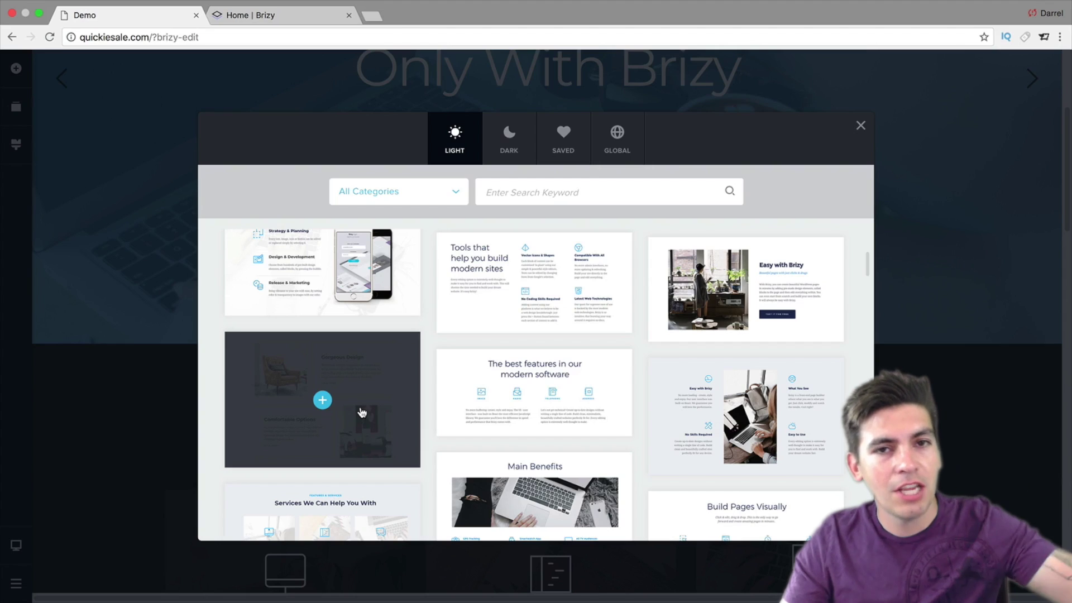
click(322, 400)
Step: Review the inserted block and widen the armchair image column slightly by narrowing the adjacent Gorgeous Design column
scroll(504, 374, down, 10)
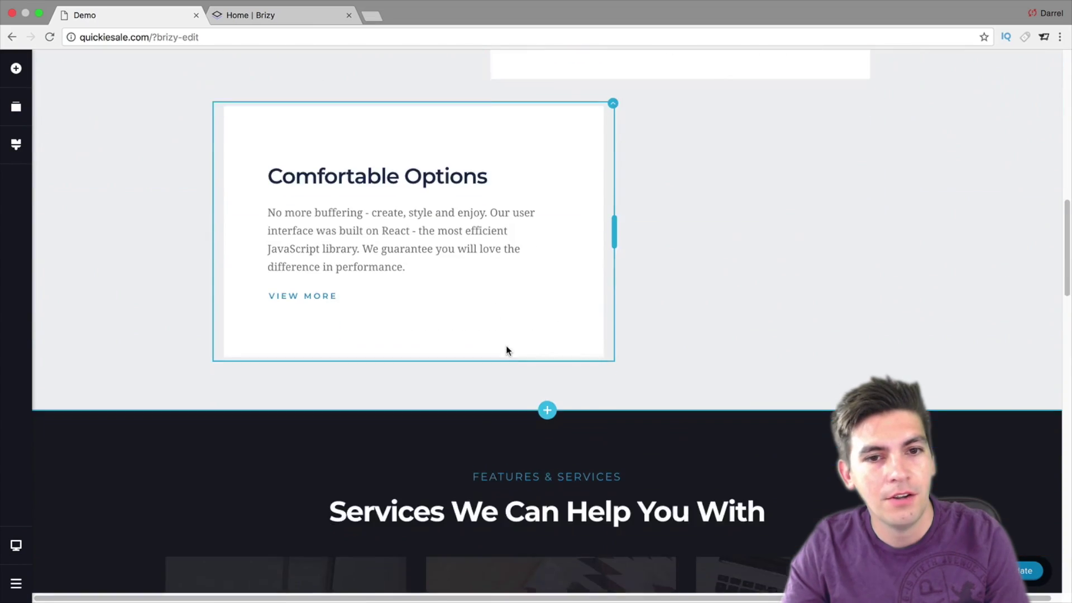
scroll(507, 350, up, 5)
scroll(500, 309, up, 3)
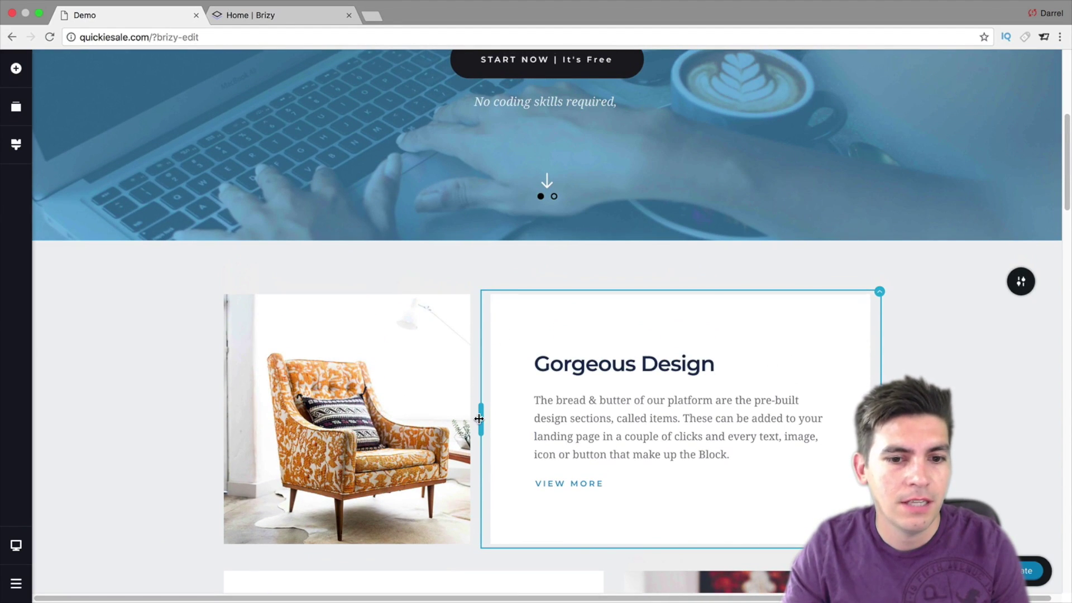
mouse_move(480, 418)
mouse_down()
mouse_move(590, 423)
mouse_move(471, 420)
mouse_move(483, 408)
mouse_up()
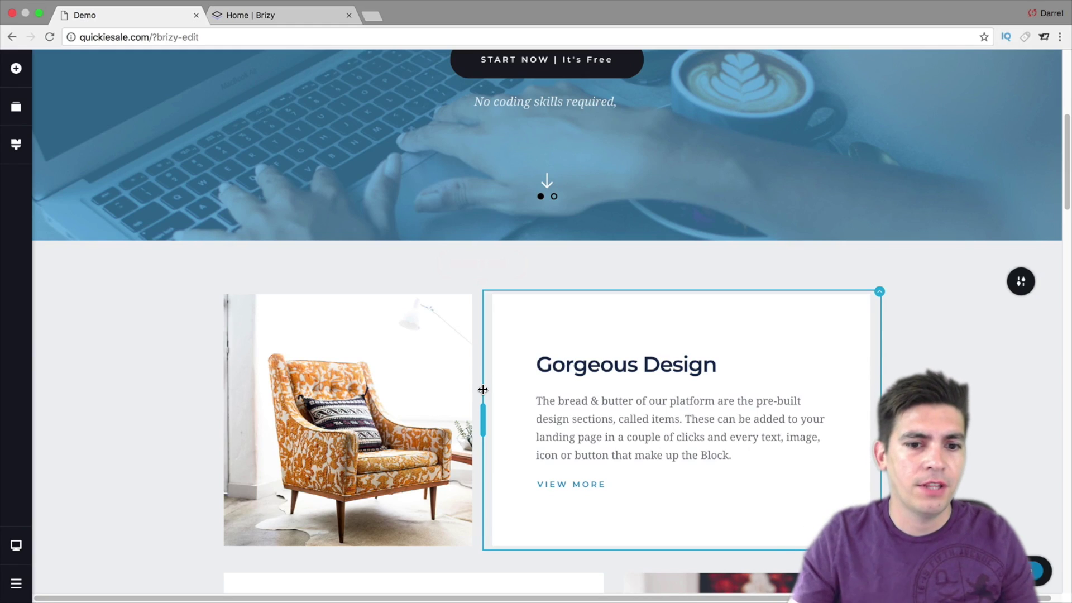
mouse_move(485, 417)
mouse_down()
mouse_move(675, 411)
mouse_move(500, 411)
mouse_up()
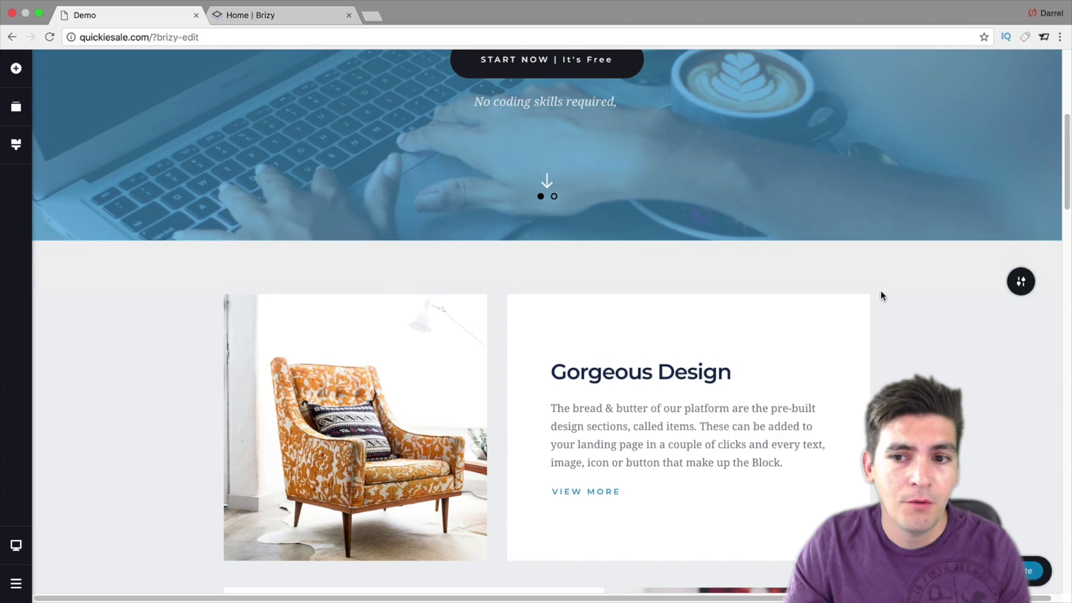
Step: Examine the Gorgeous Design column's overlay colour and background image options, and add an empty column beside its text
click(879, 293)
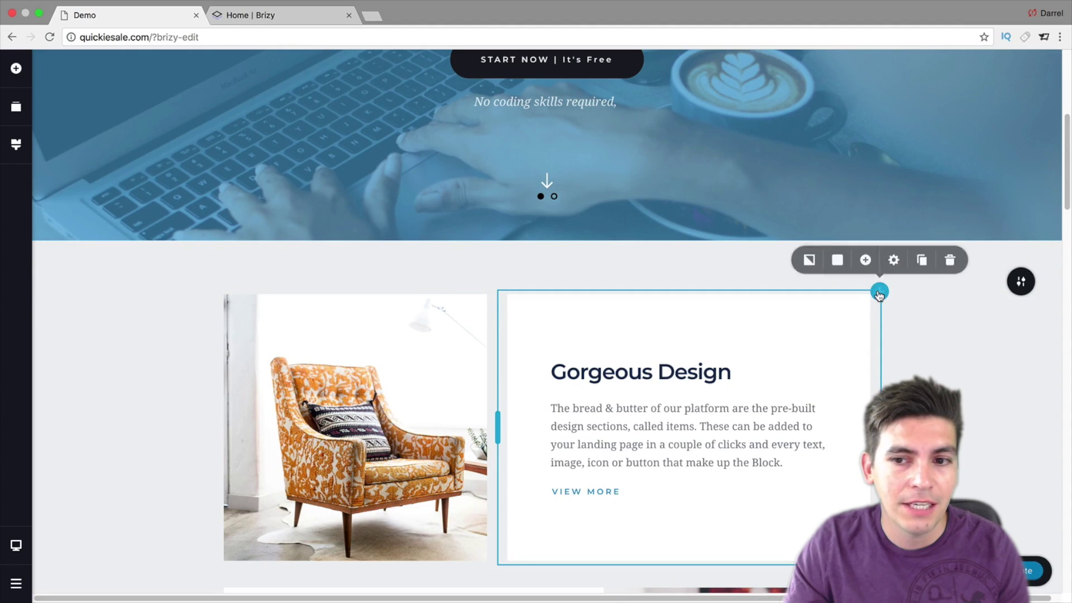
click(838, 264)
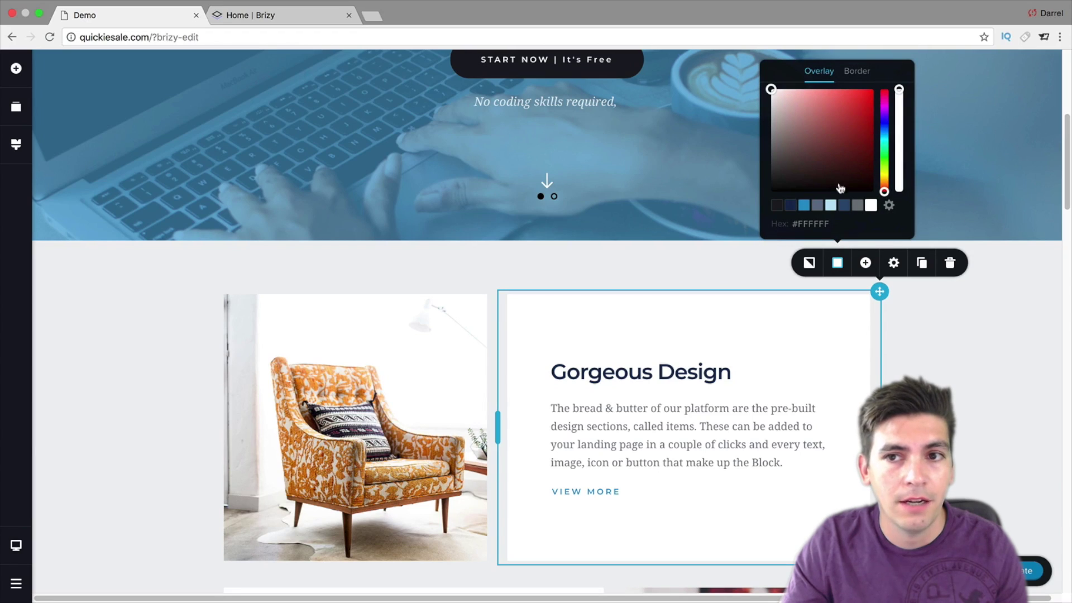
click(813, 265)
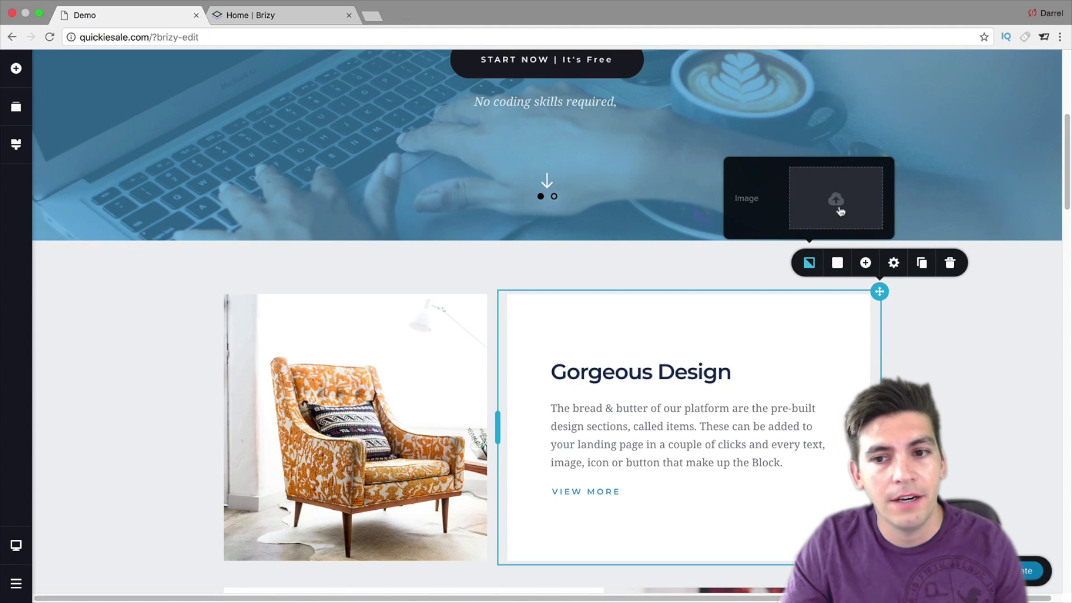
click(866, 264)
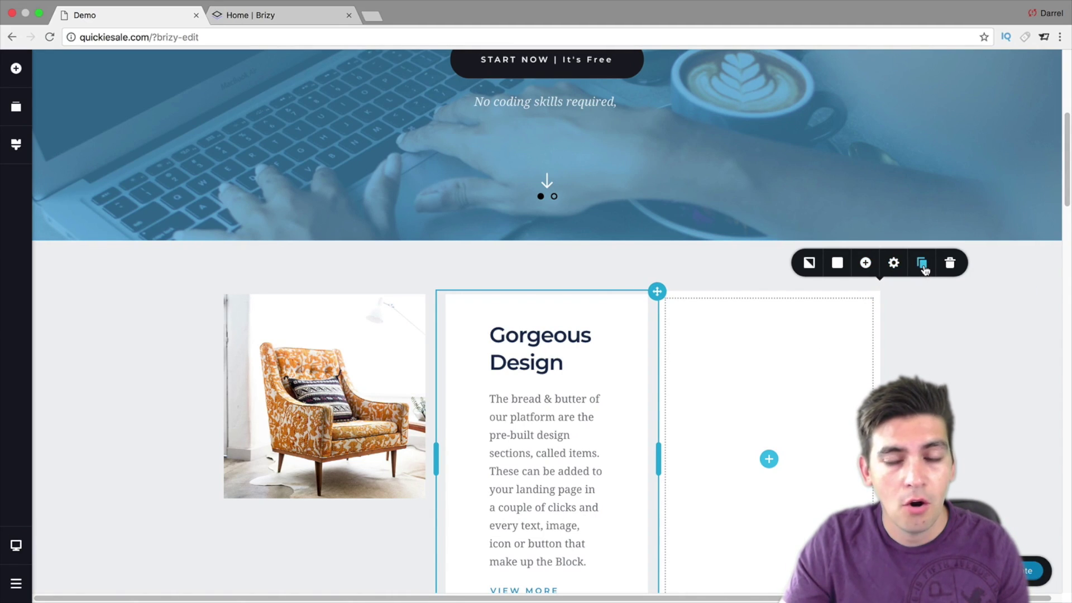
scroll(923, 263, down, 5)
scroll(923, 241, up, 5)
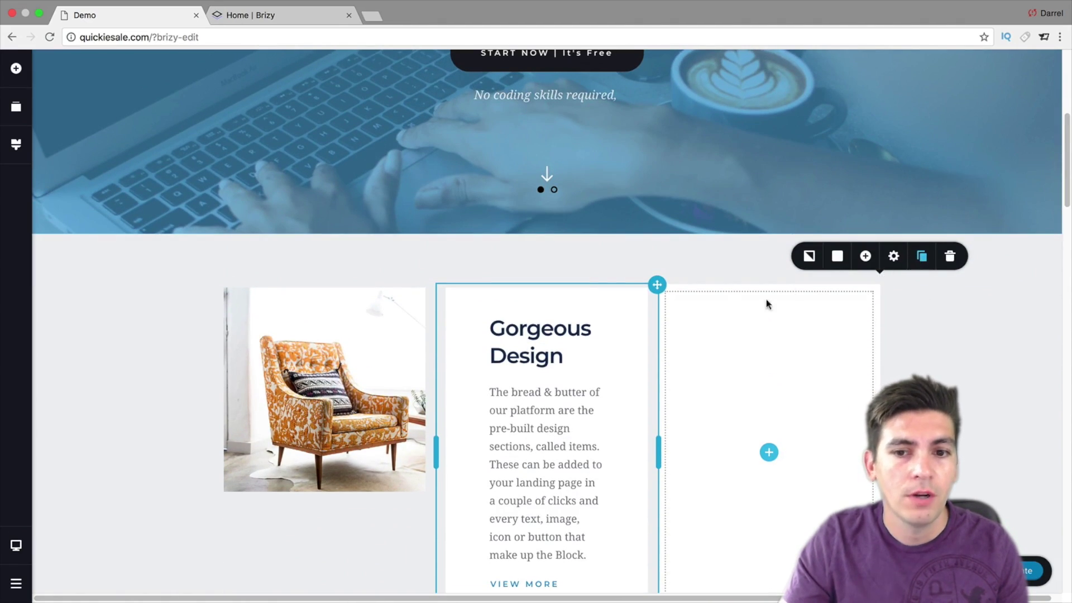
scroll(759, 312, down, 2)
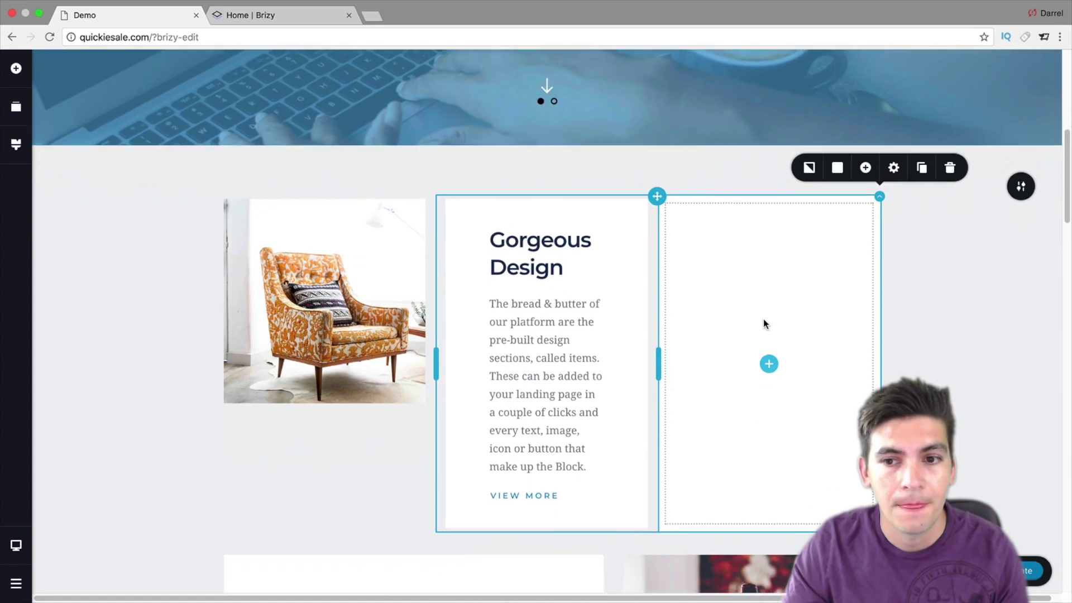
Step: Italicize the word "Options" in the Comfortable Options heading and look over the spacing above the Features & Services section
scroll(763, 323, down, 12)
scroll(761, 313, up, 6)
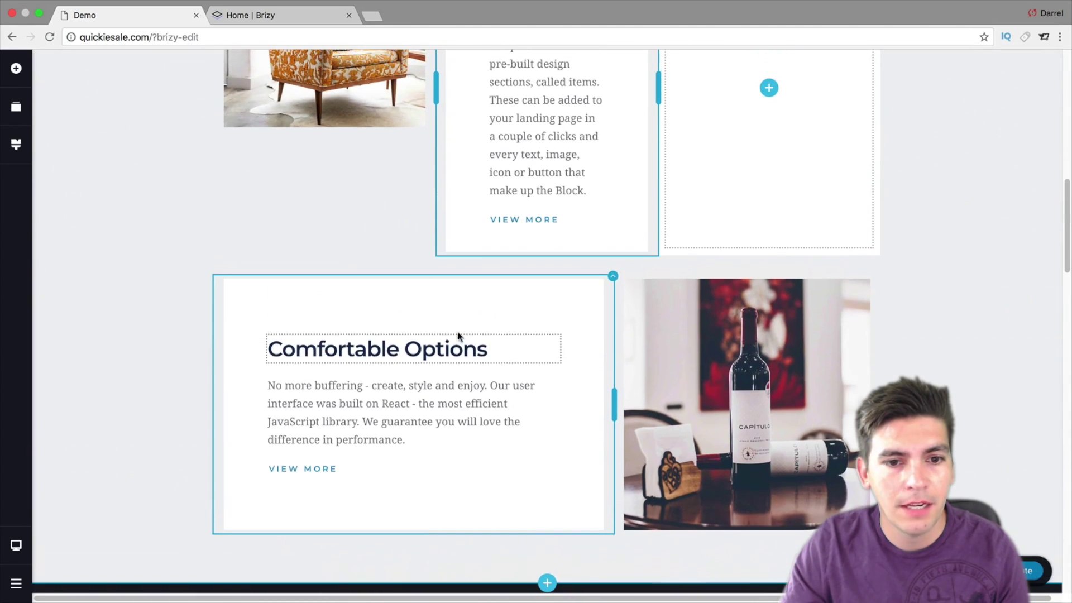
click(455, 347)
double_click(449, 348)
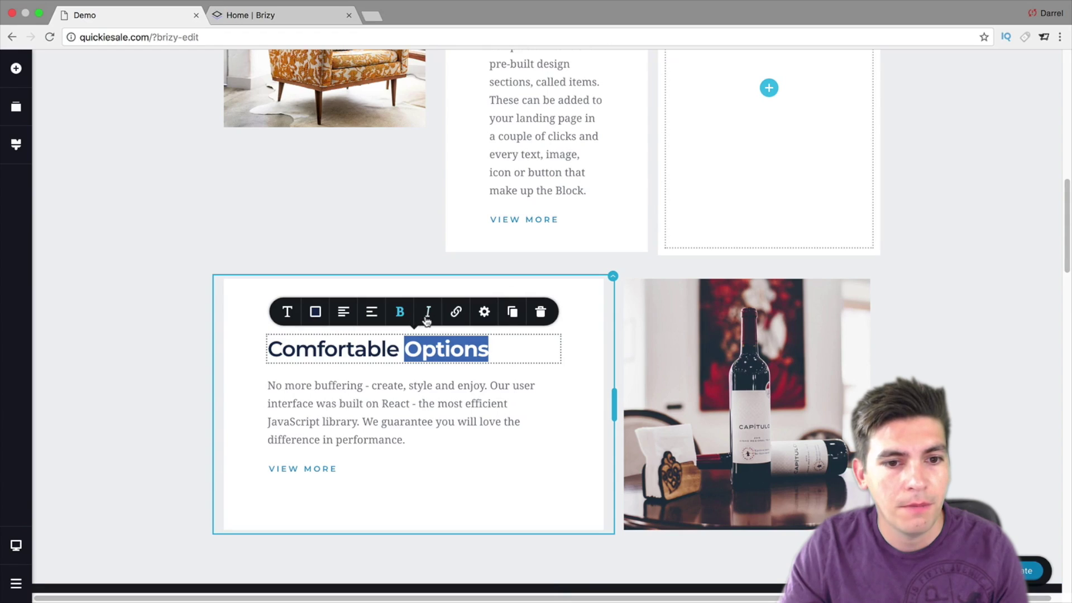
click(428, 314)
scroll(490, 382, down, 3)
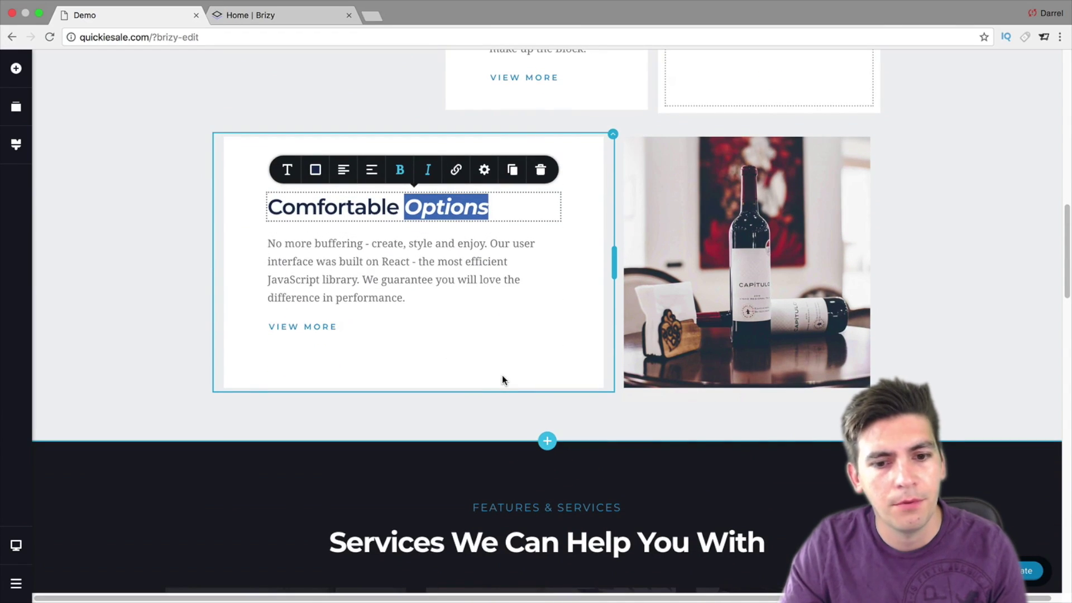
scroll(503, 373, down, 3)
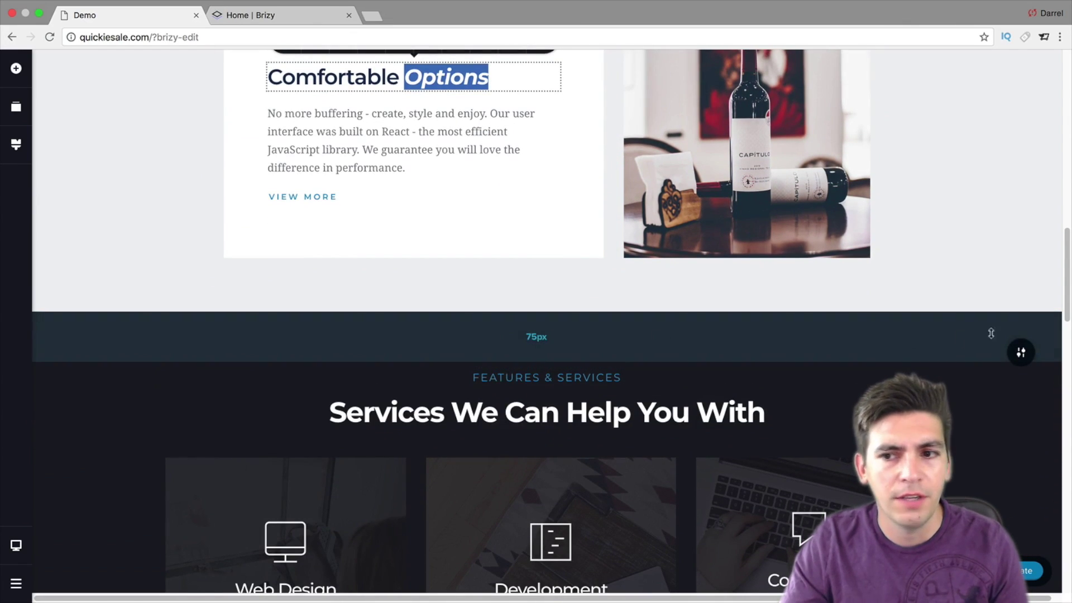
scroll(991, 333, up, 5)
scroll(559, 295, down, 5)
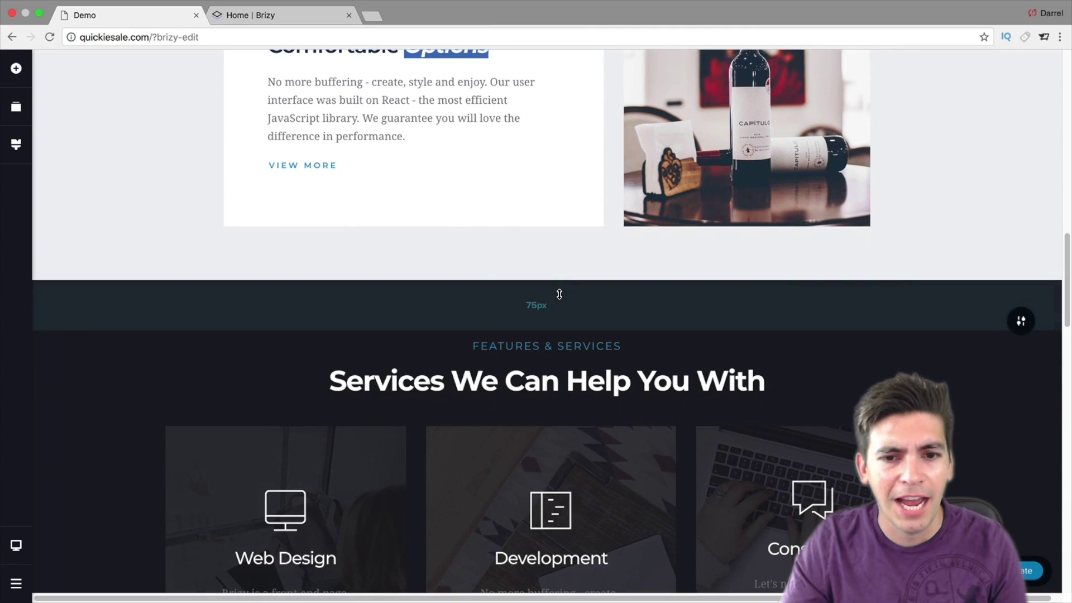
Step: Look through the full list of elements that can be added to the page
mouse_move(548, 280)
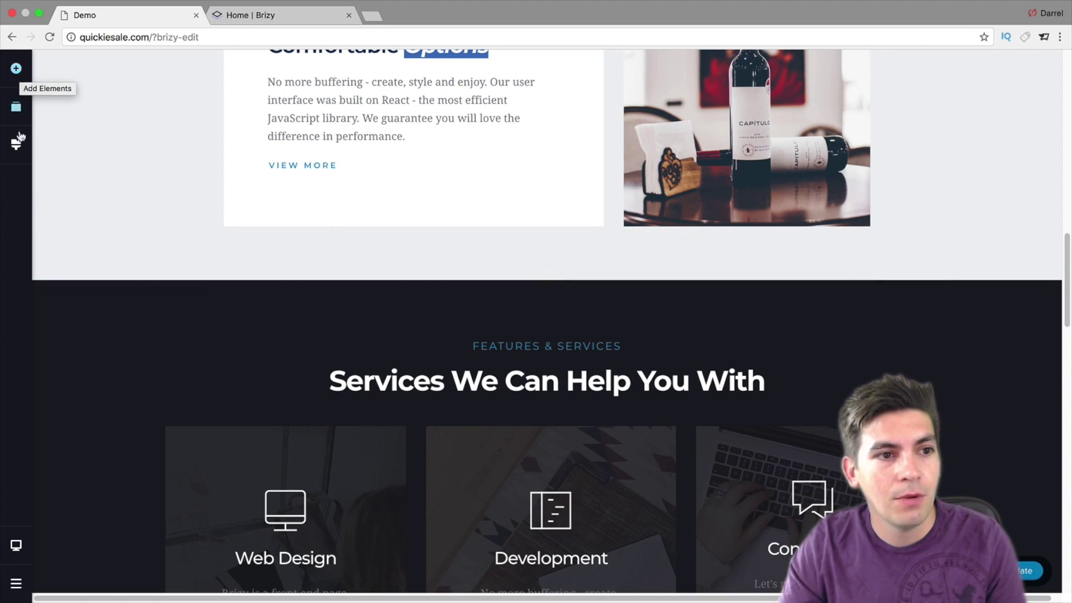
click(17, 70)
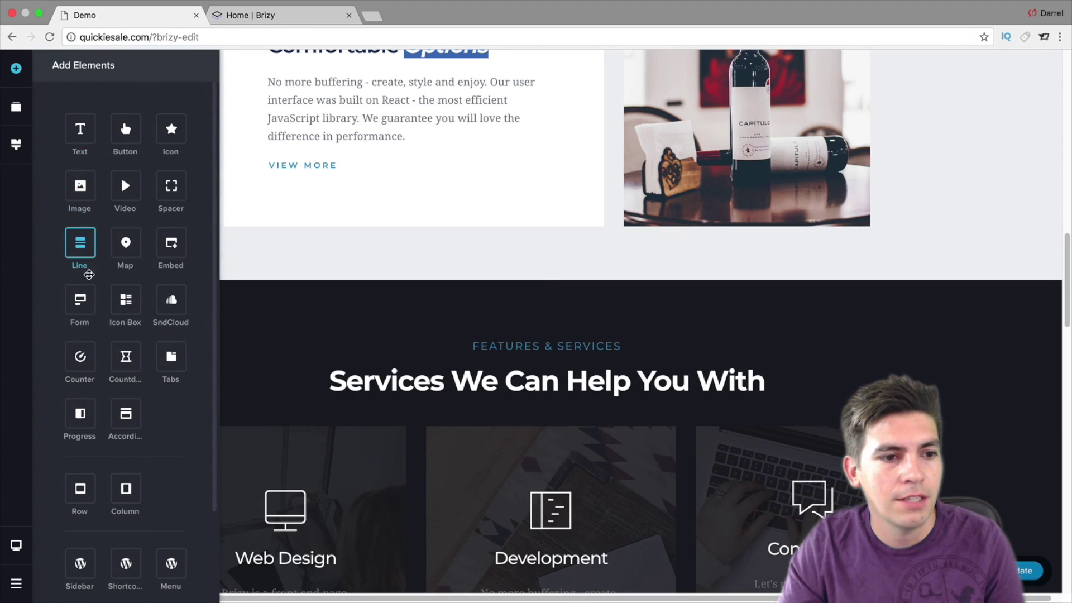
drag(216, 298, 217, 438)
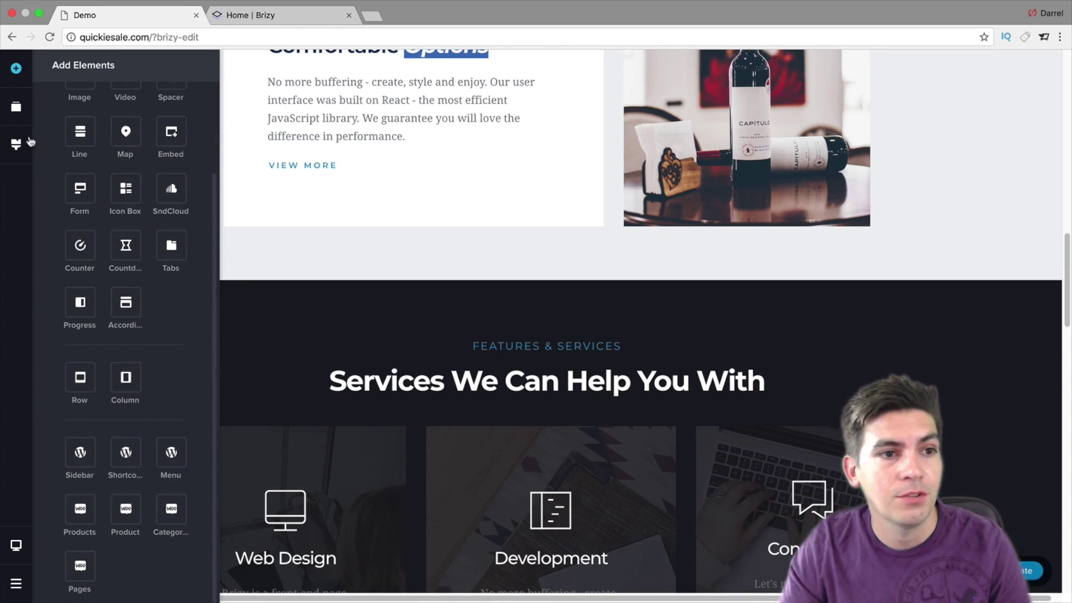
Step: Try placing the armchair block above the hero in the block order, and return it to its place beneath the hero
click(16, 107)
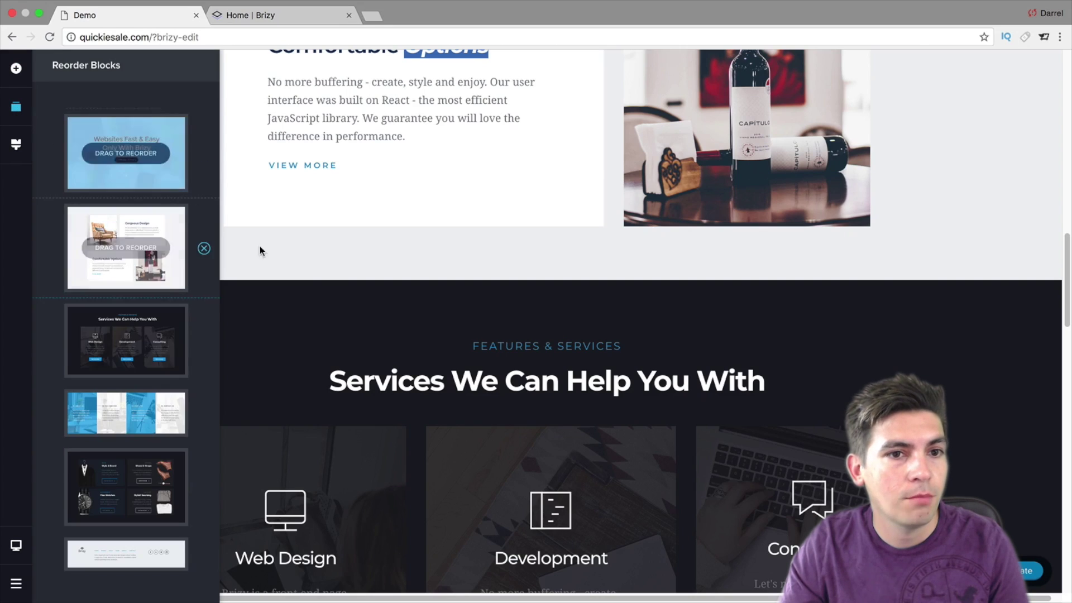
scroll(332, 289, up, 10)
scroll(374, 306, up, 5)
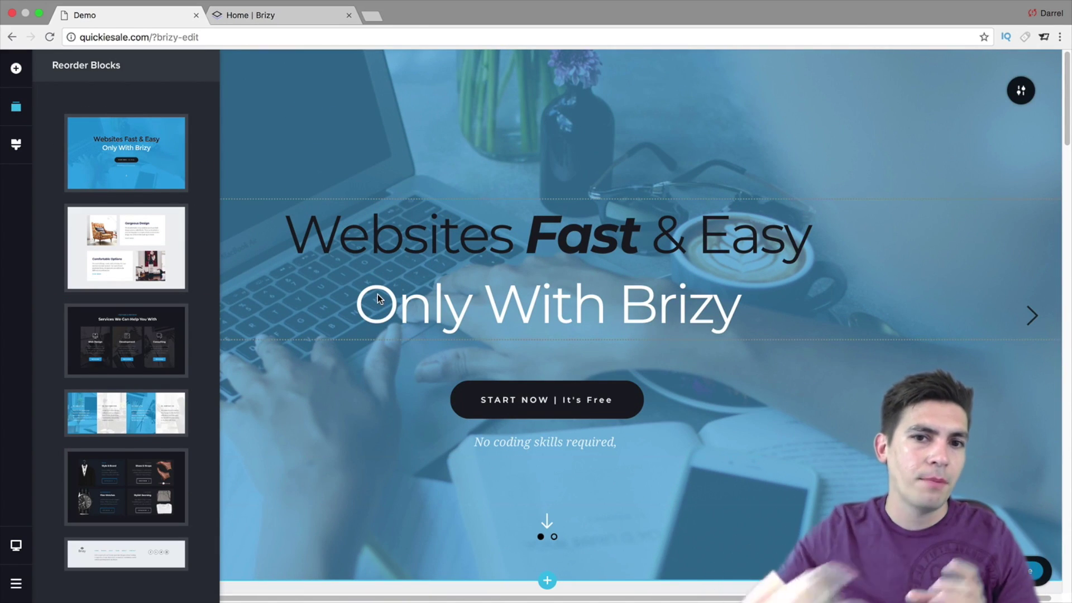
mouse_move(82, 266)
drag(131, 254, 133, 146)
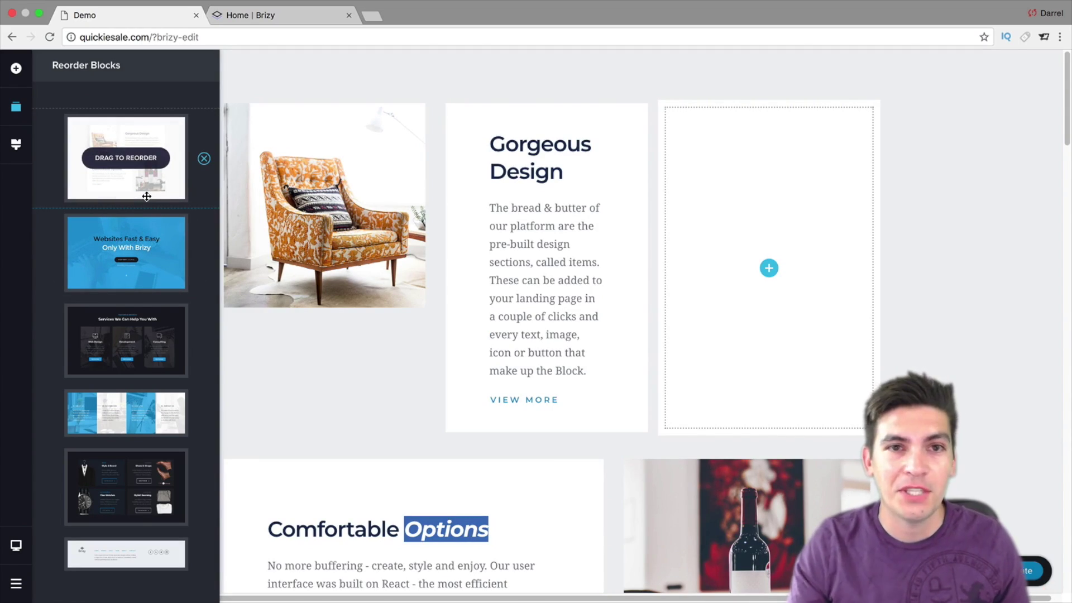
drag(147, 196, 146, 267)
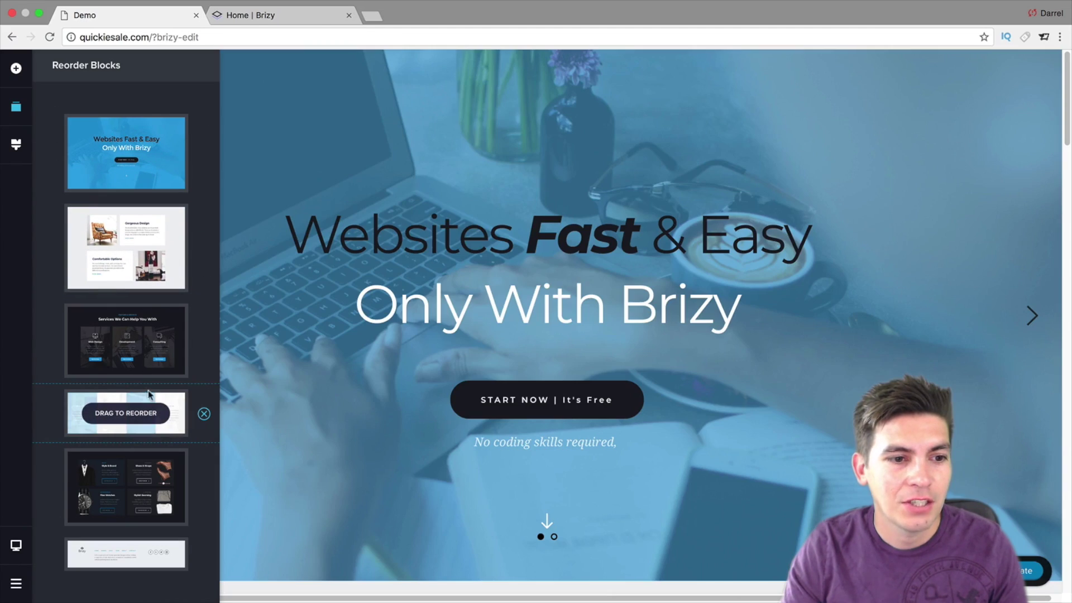
Step: Reorder the page so the four-column About Us and Our Services block sits directly beneath the hero
drag(152, 413, 146, 270)
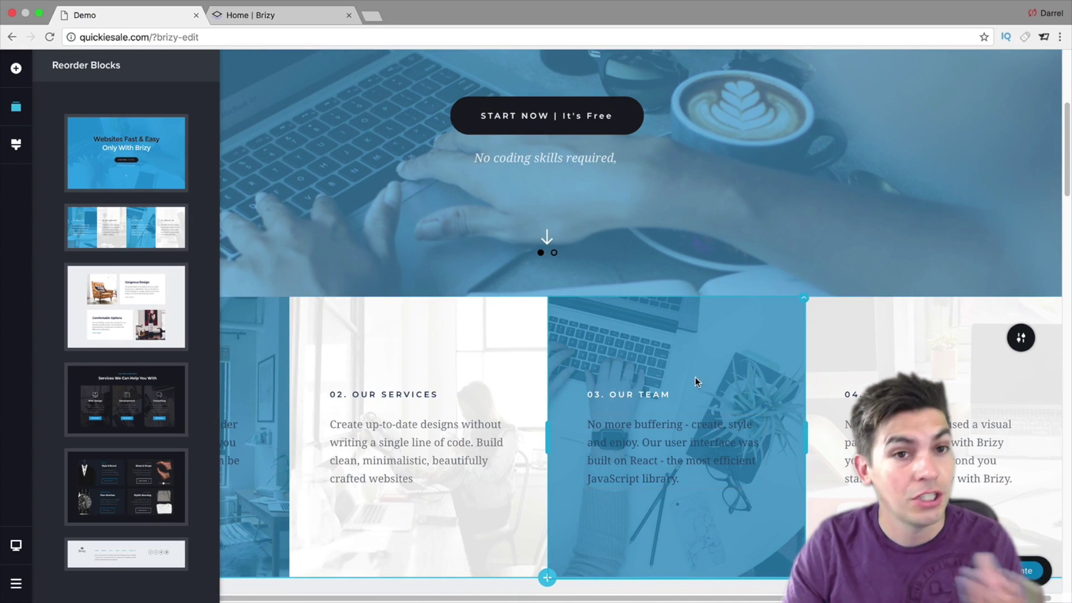
mouse_move(154, 232)
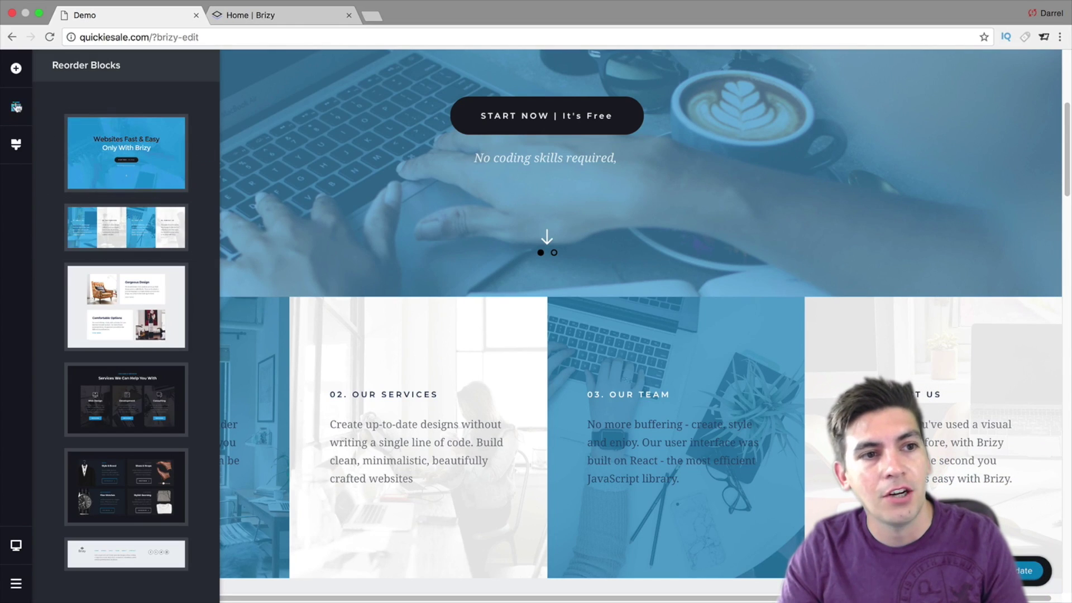
Step: Set the global Heading 1 style to the Roboto font and look through the paragraph and other heading styles
click(16, 144)
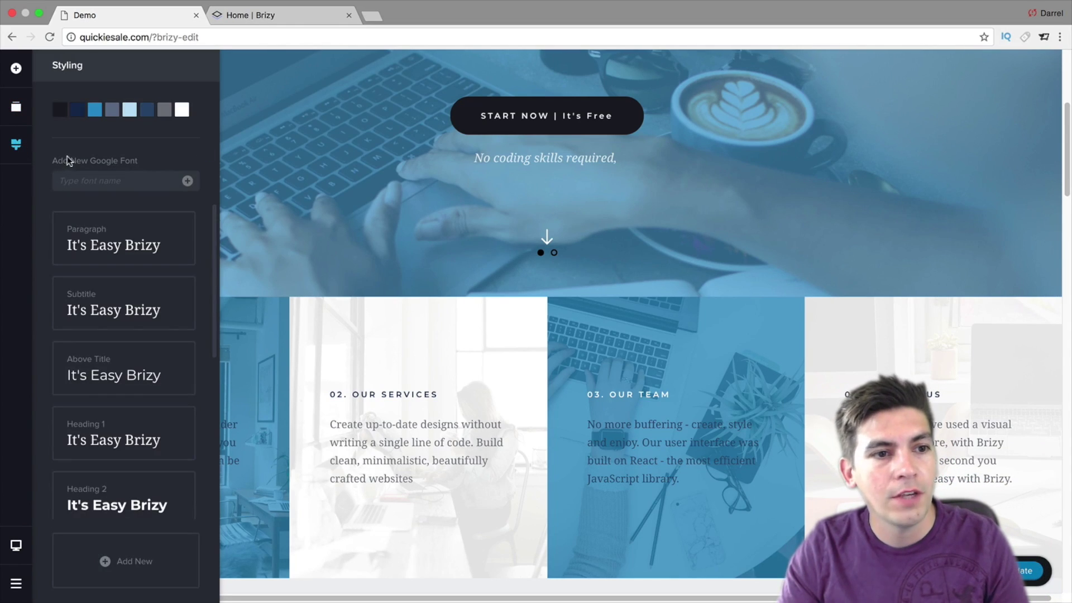
click(128, 245)
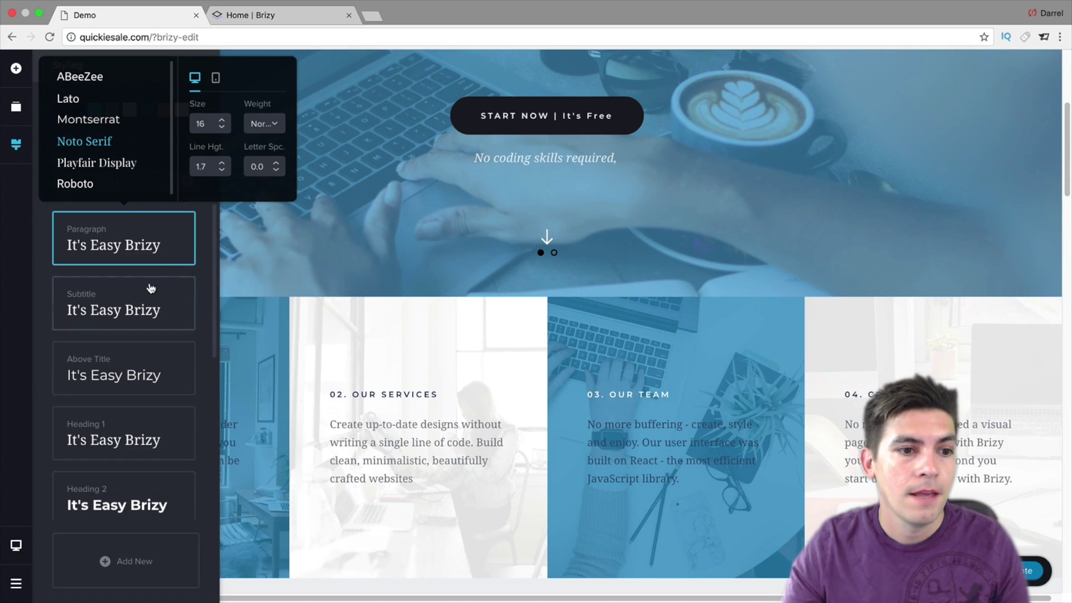
click(133, 435)
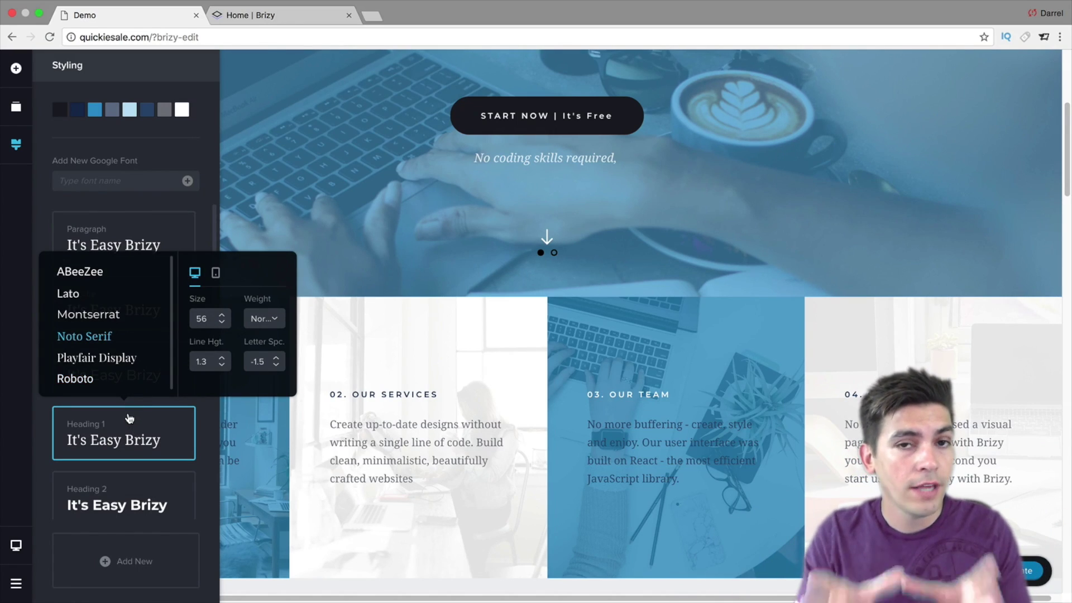
click(82, 379)
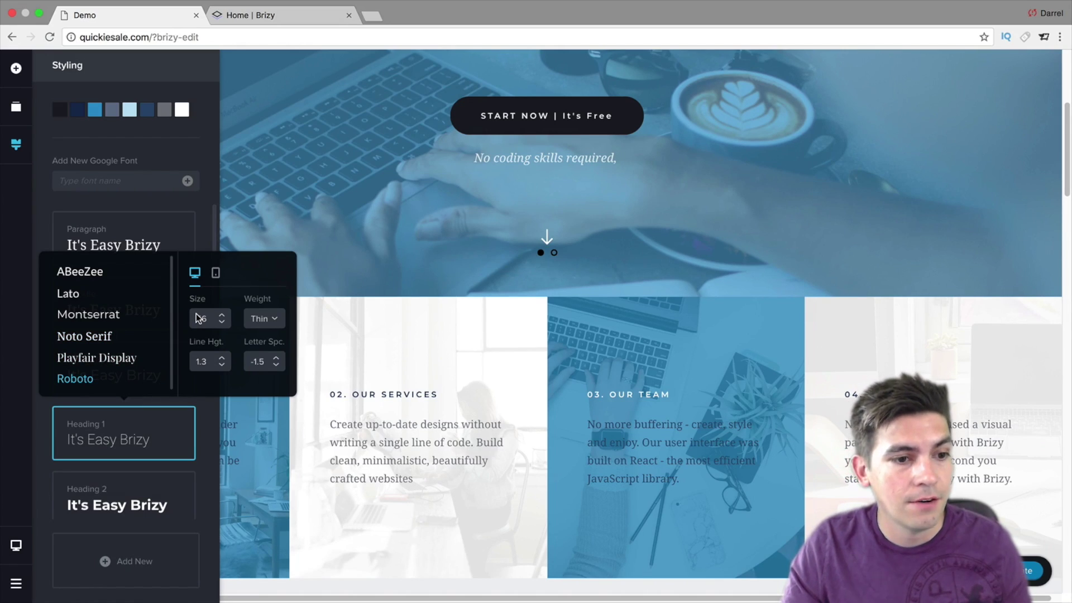
click(167, 206)
scroll(179, 275, down, 3)
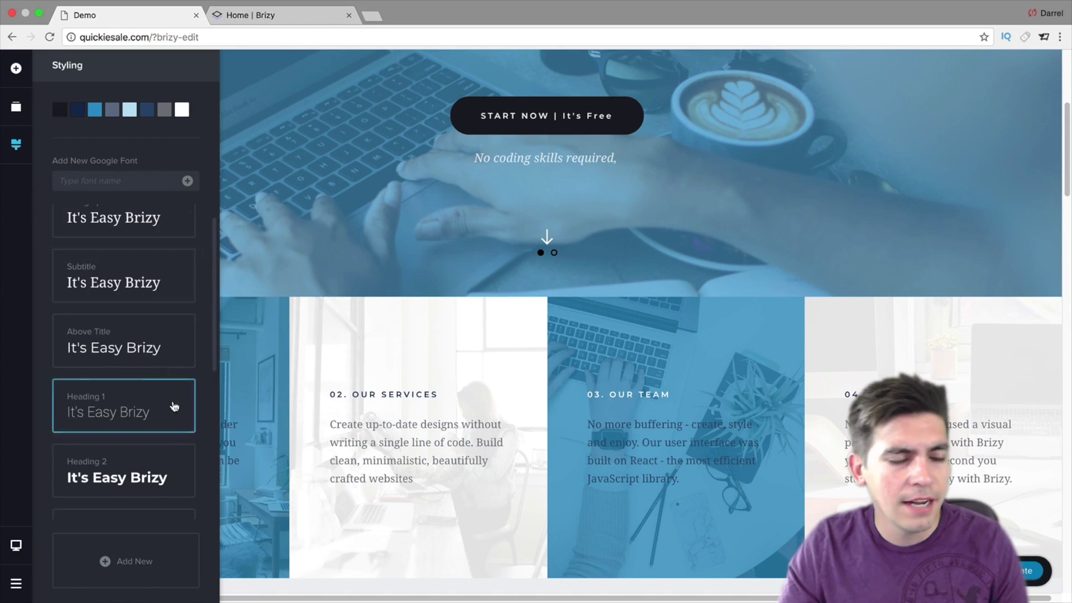
scroll(174, 402, down, 6)
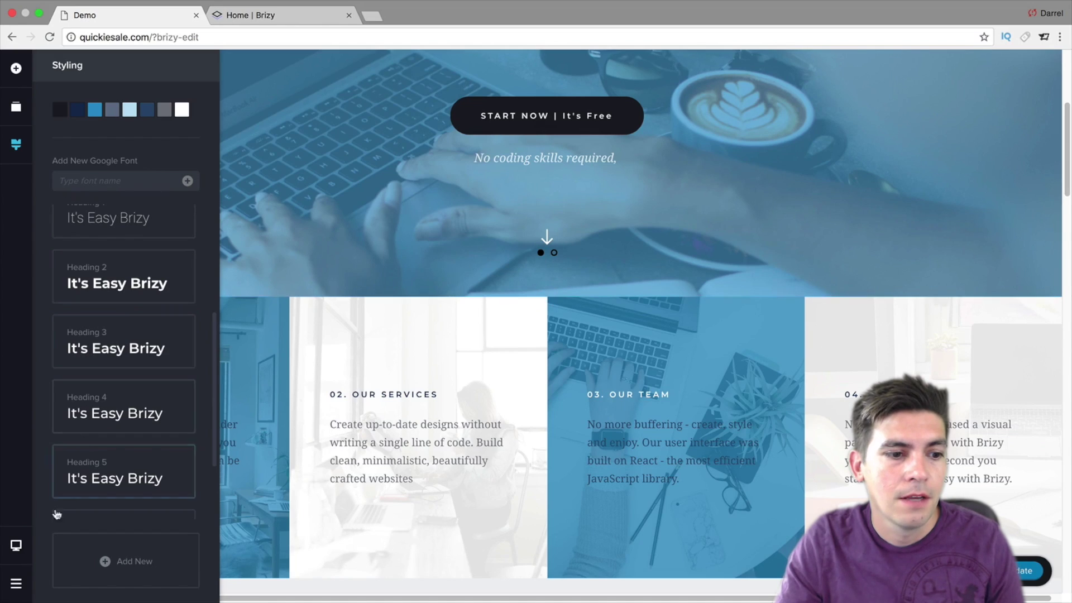
Step: Switch the editor to the mobile view, check how the hero and four-column block display, and view the page options
click(19, 545)
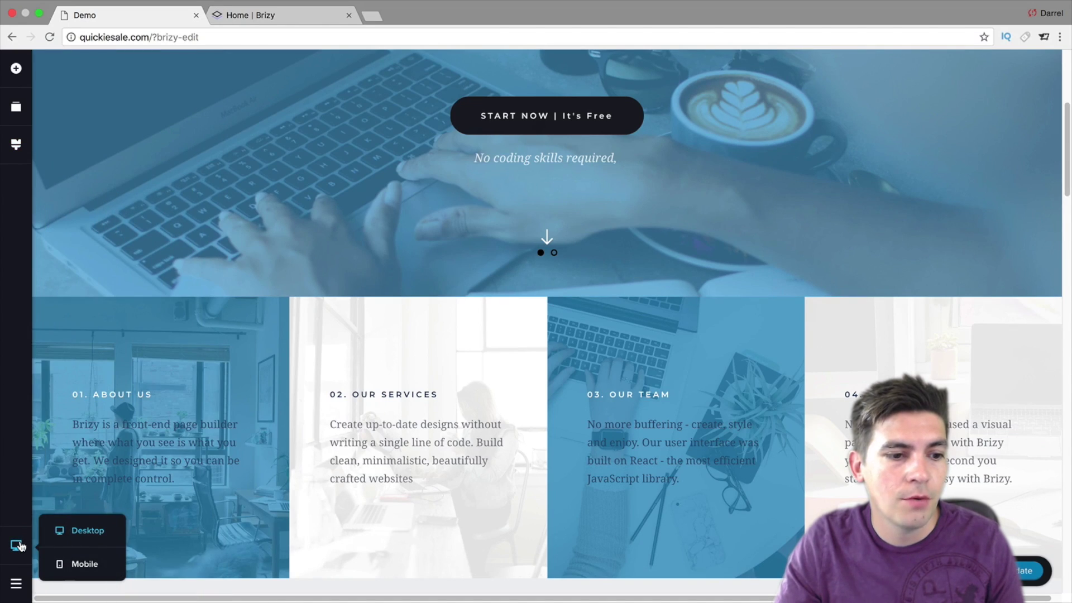
click(81, 565)
scroll(530, 372, up, 5)
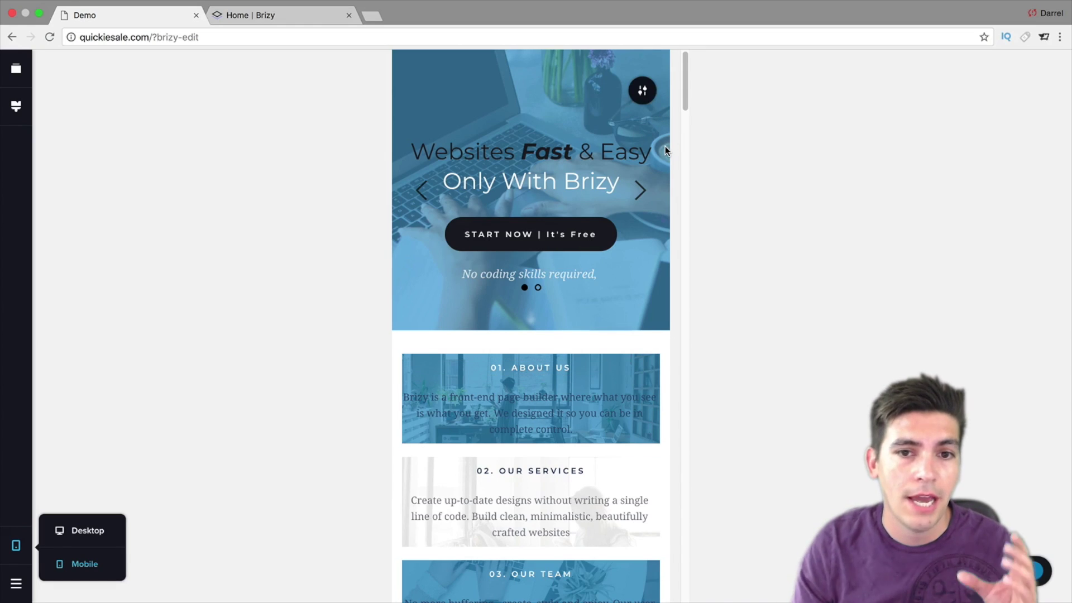
scroll(574, 239, down, 3)
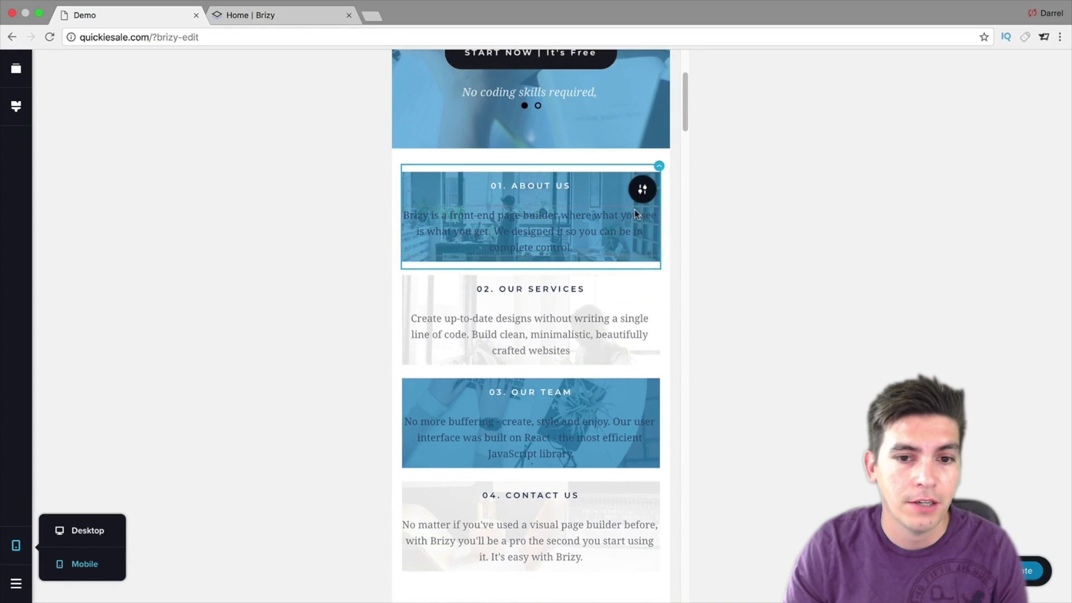
drag(684, 125, 682, 82)
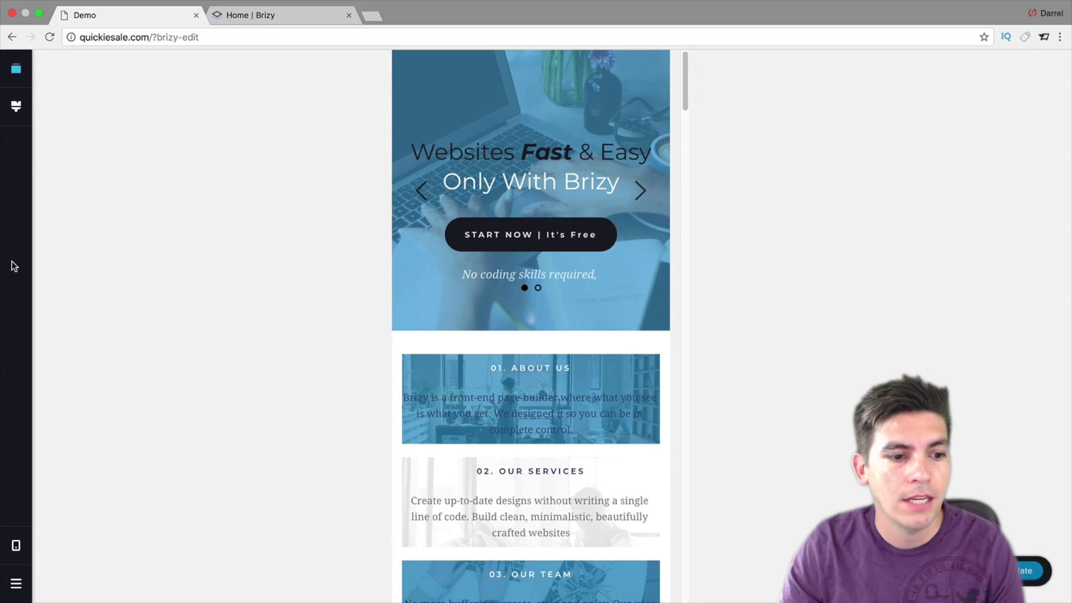
click(16, 583)
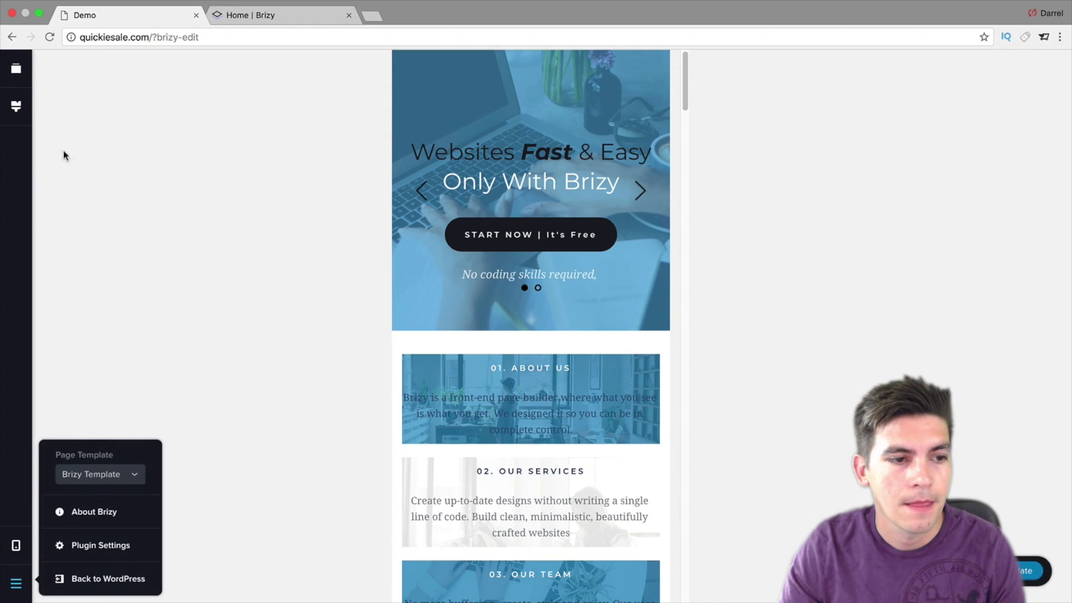
Step: Delete the hero block from the page and return the editor to the desktop view
click(16, 70)
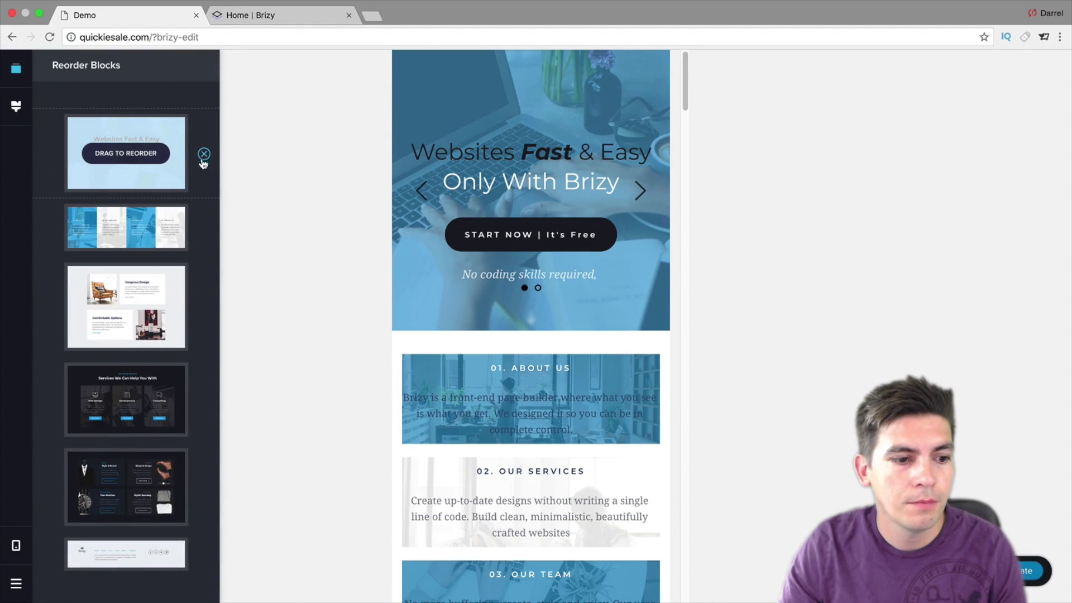
click(204, 156)
click(16, 545)
click(73, 534)
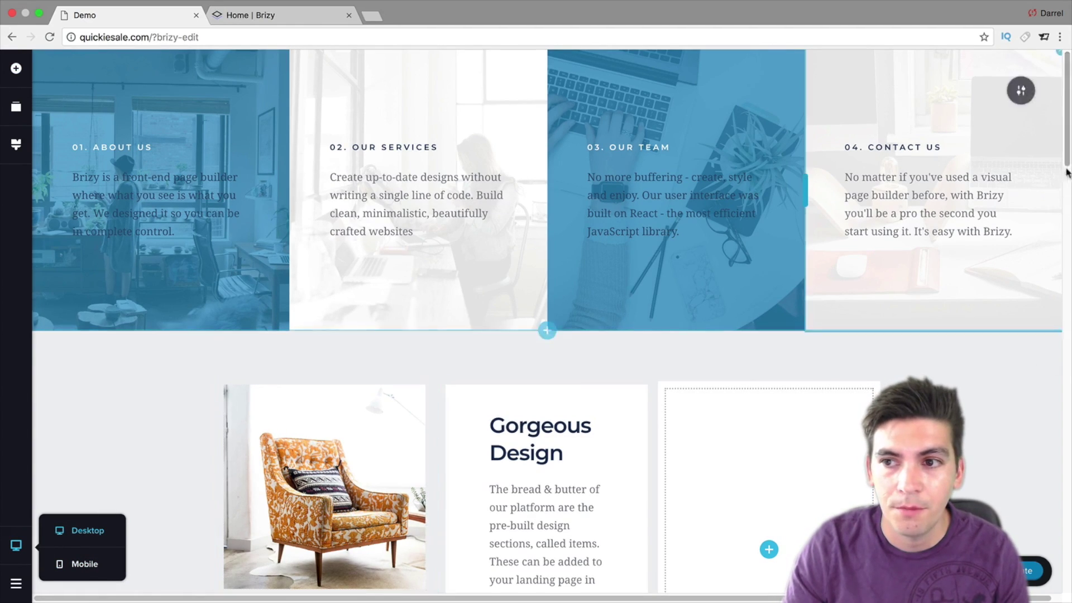
scroll(1067, 172, down, 5)
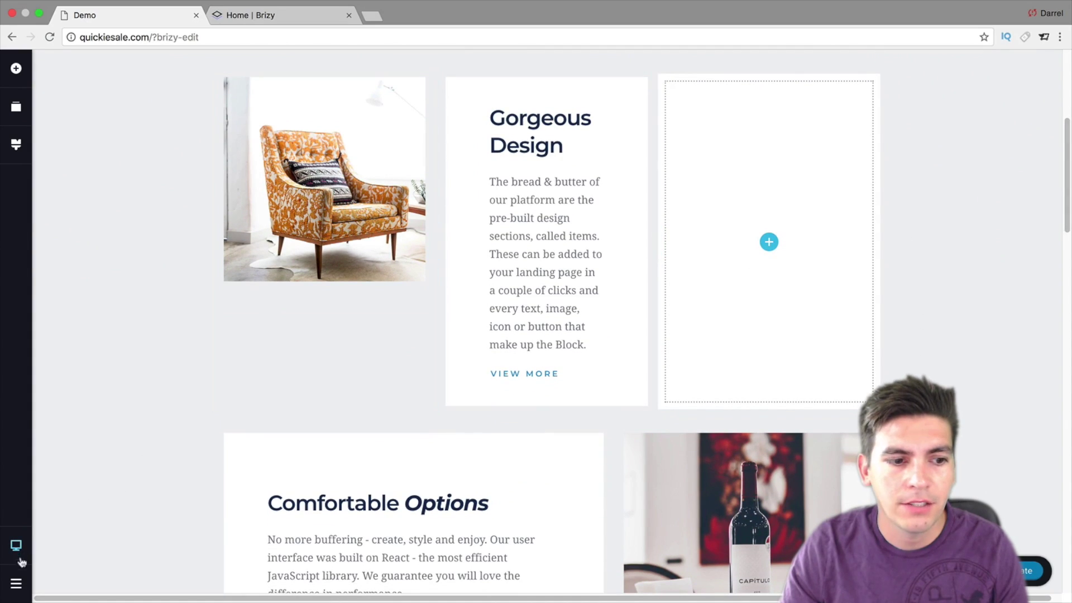
Step: Examine the page template choices and open Brizy's plugin settings to view the post type and excluded role options
click(17, 580)
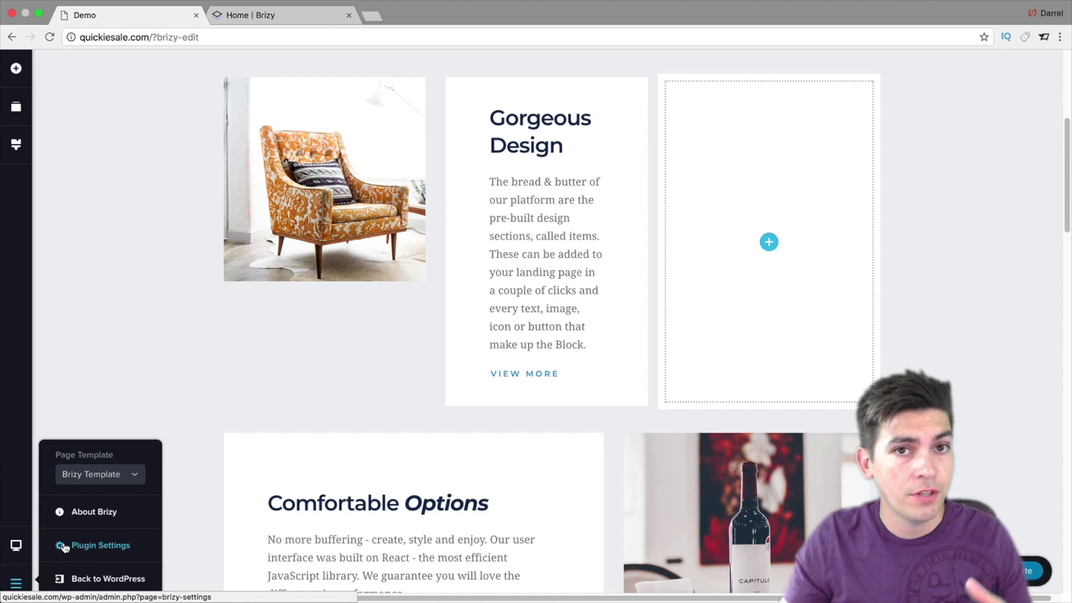
click(83, 476)
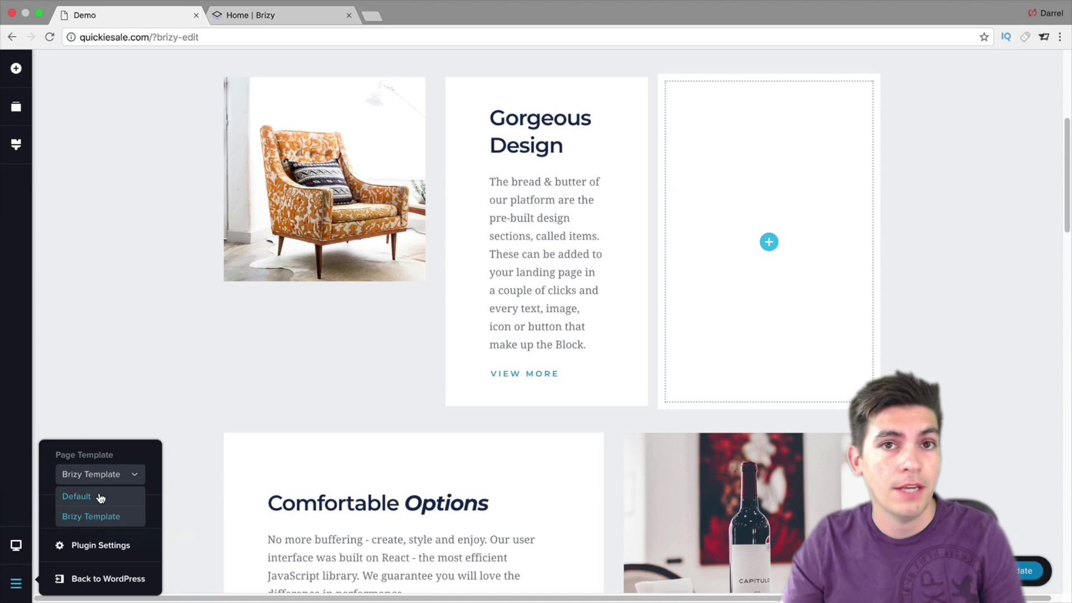
click(120, 544)
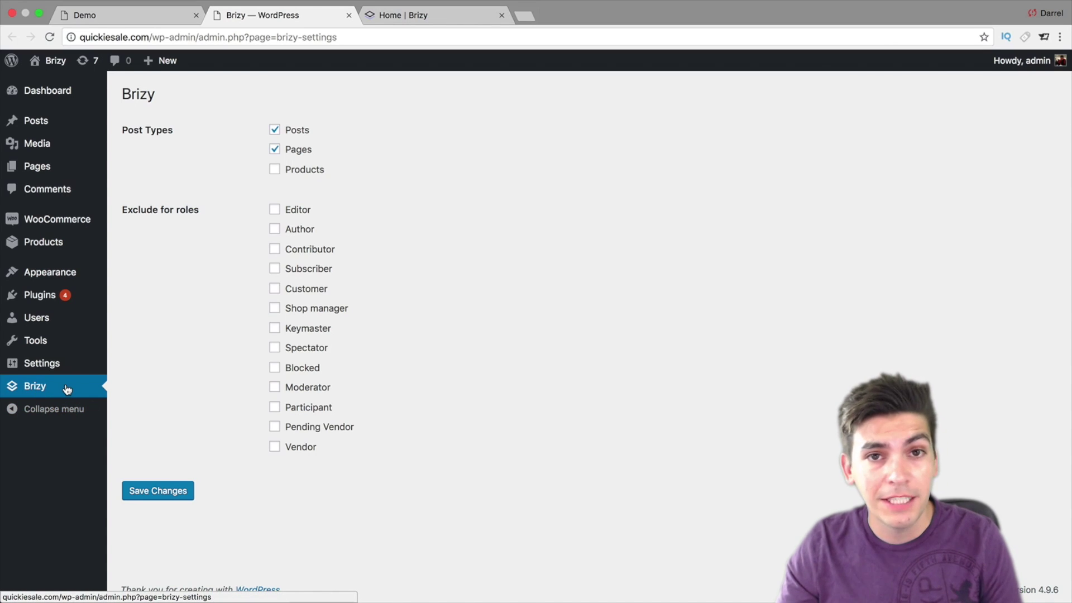
mouse_move(82, 337)
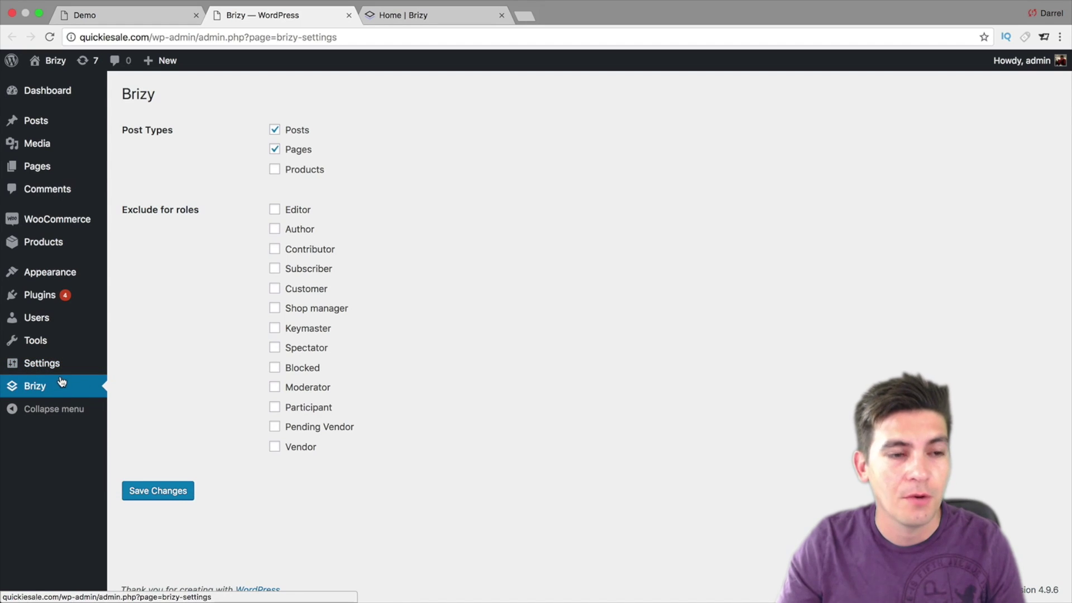
Step: Return to the Demo page editor and view the light block designs available for the spot above the services block
click(150, 15)
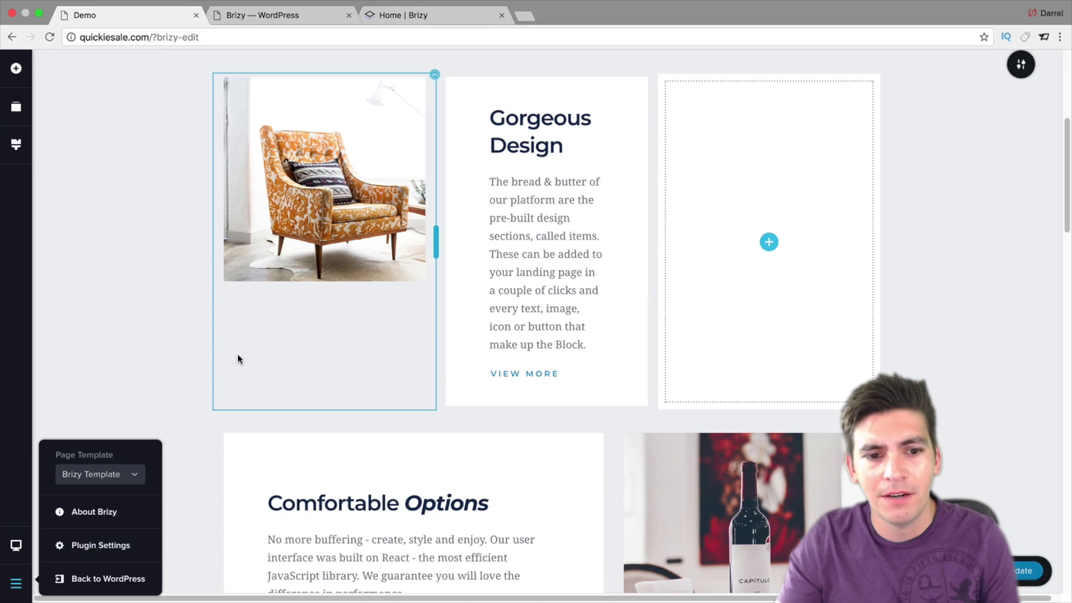
scroll(134, 414, down, 3)
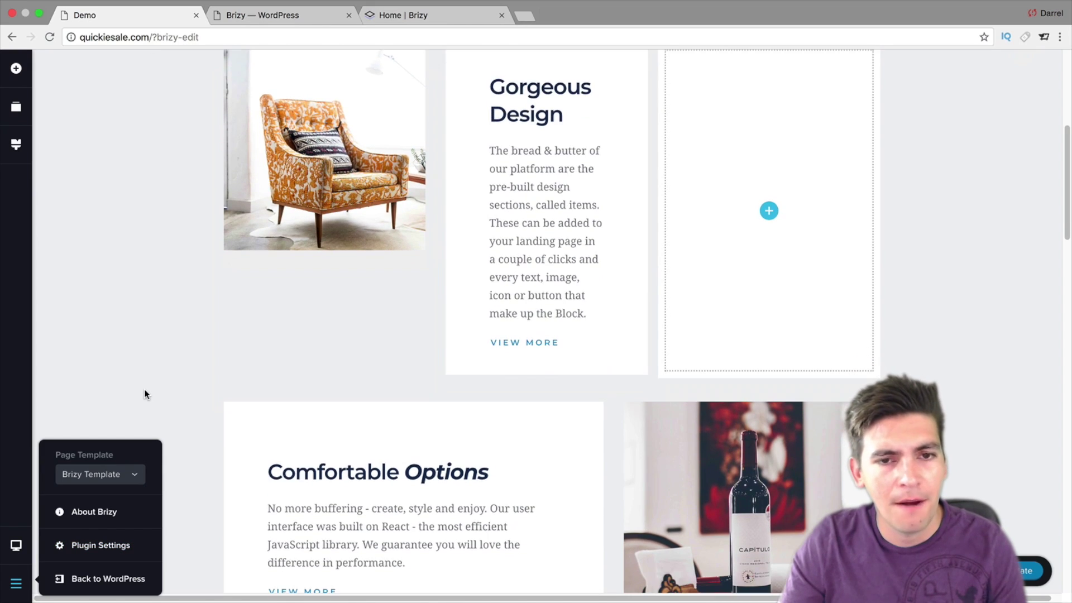
scroll(139, 371, down, 15)
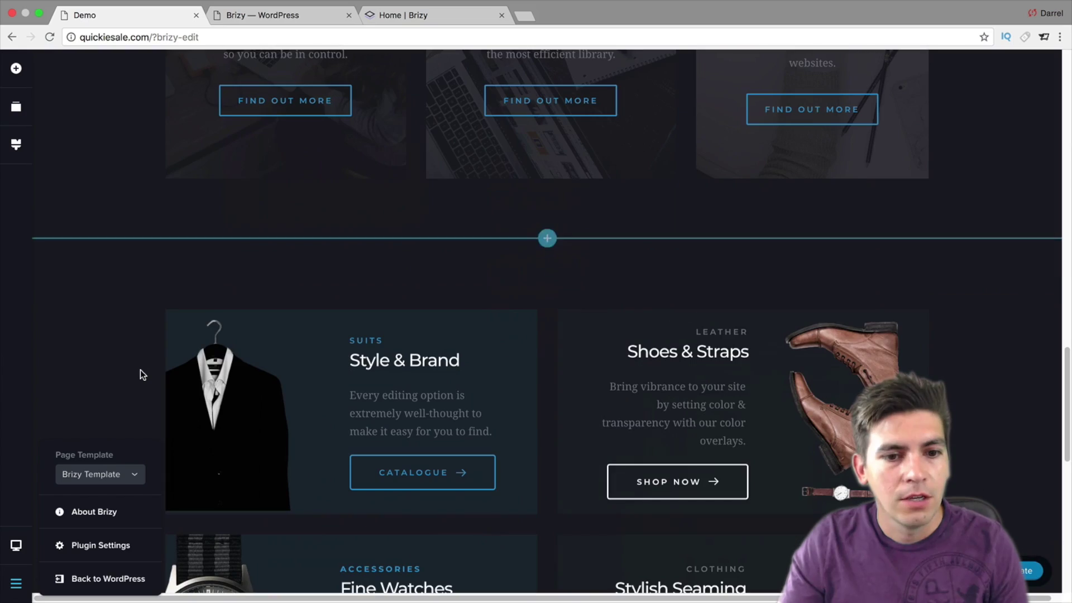
drag(1068, 406, 1067, 278)
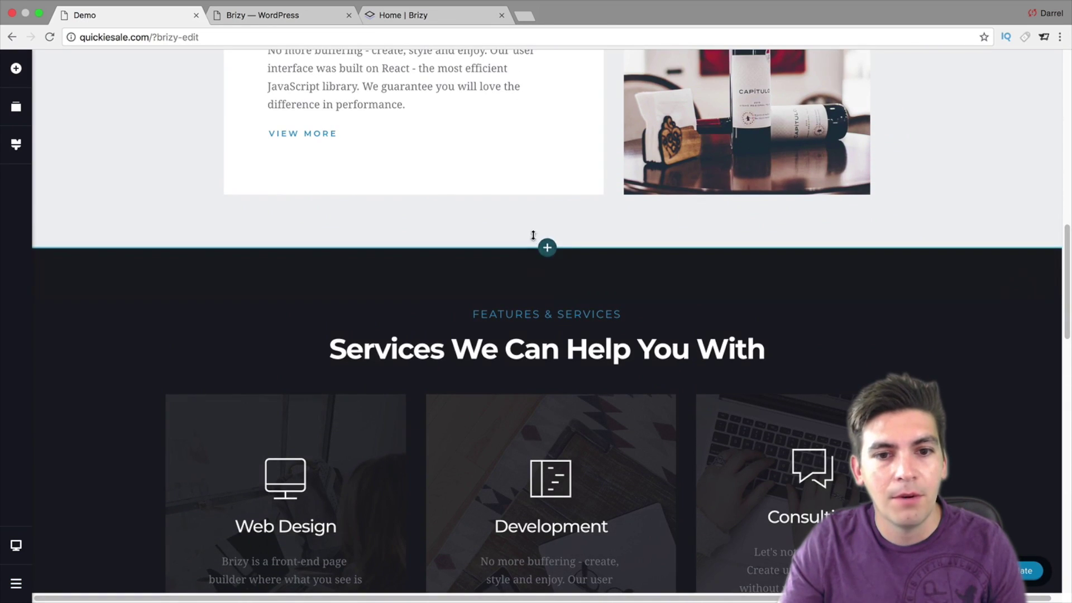
click(546, 247)
mouse_move(549, 252)
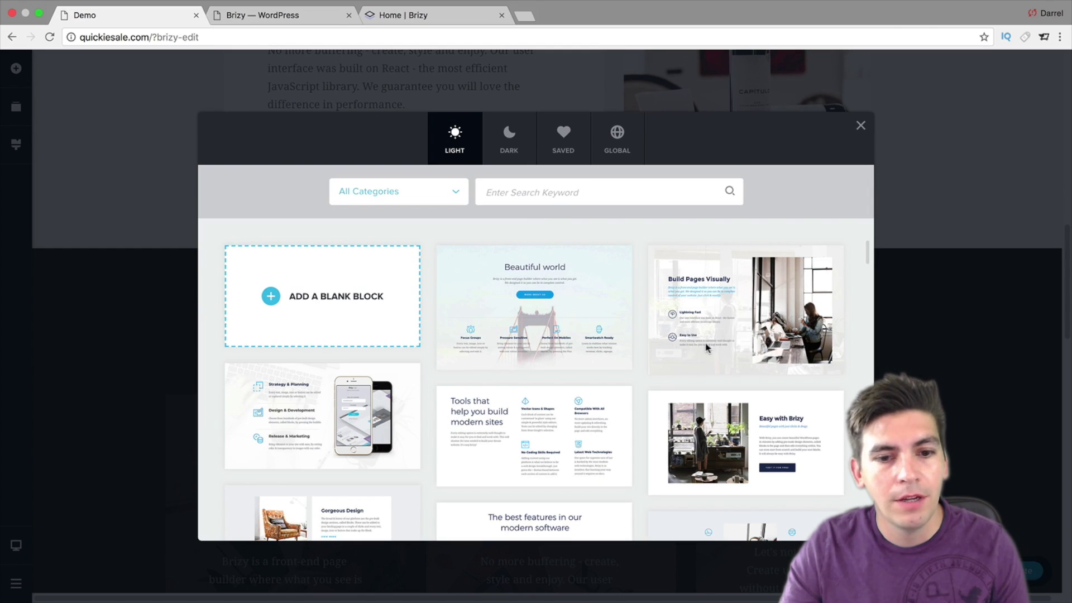
click(861, 126)
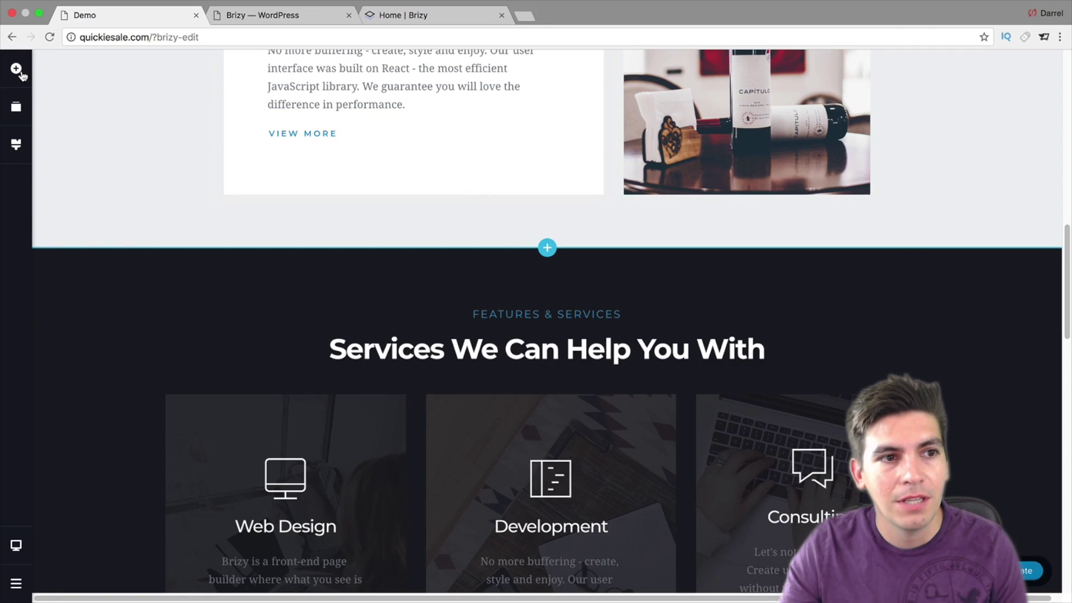
Step: Add a blank block above the "Services We Can Help You With" block and delete one of its two columns
click(19, 71)
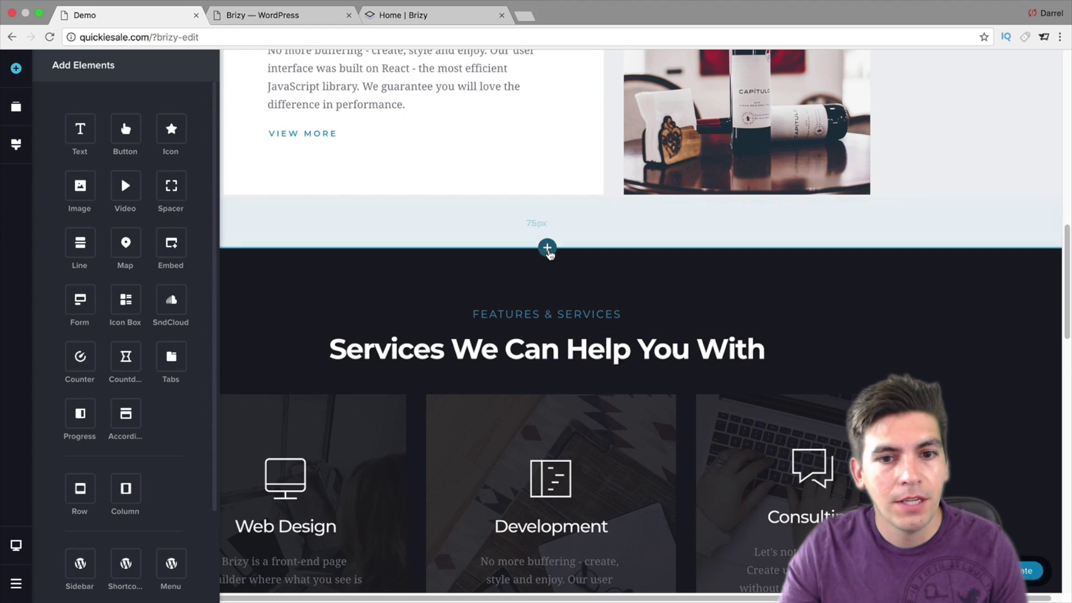
click(548, 252)
click(346, 297)
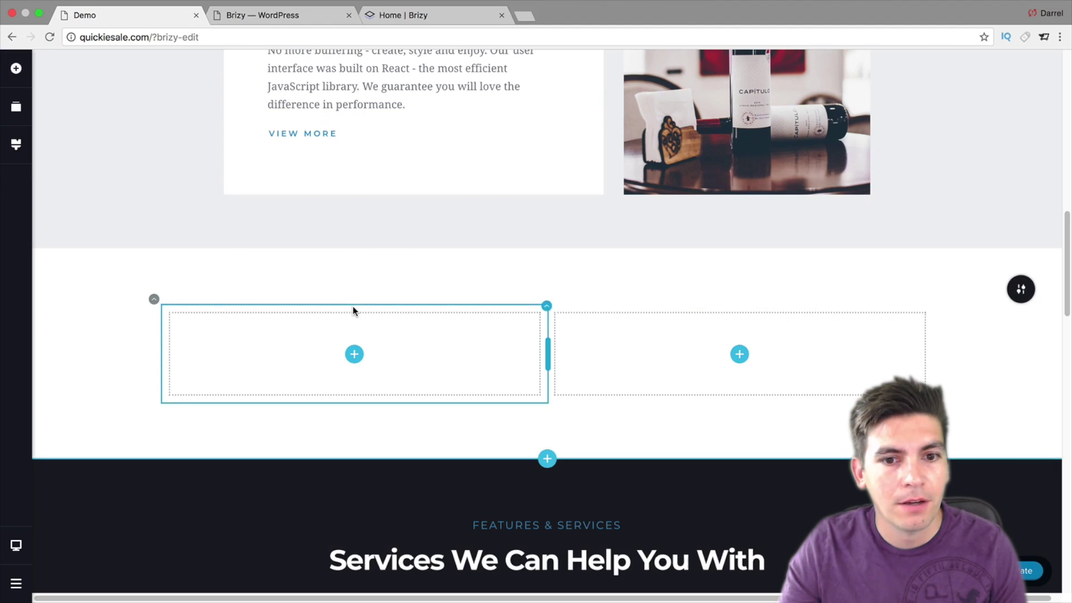
click(546, 307)
click(618, 275)
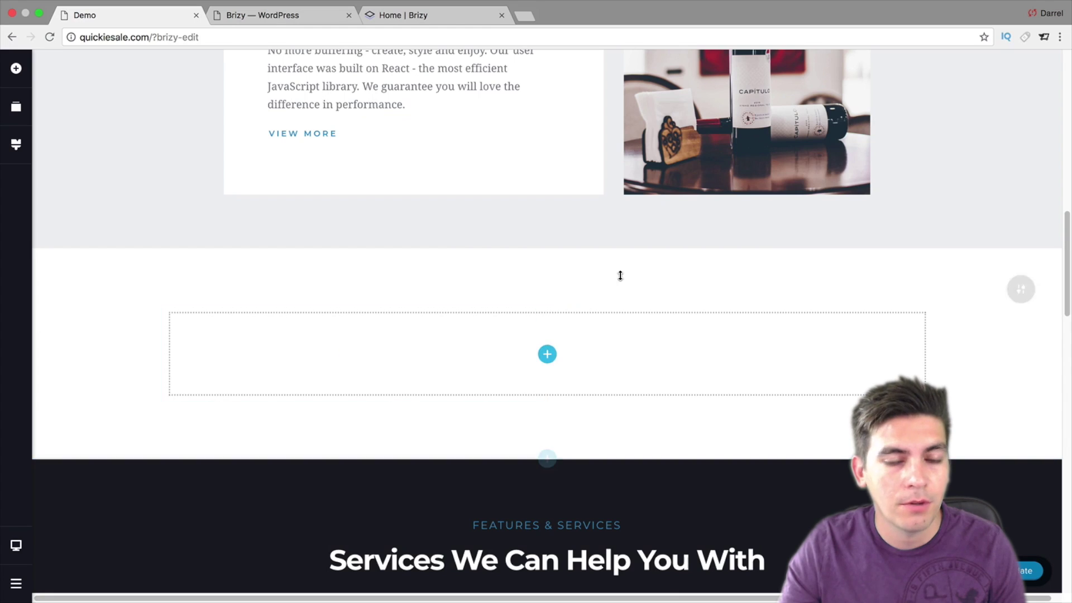
Step: Place a Text element inside the blank block and select its paragraph
click(28, 71)
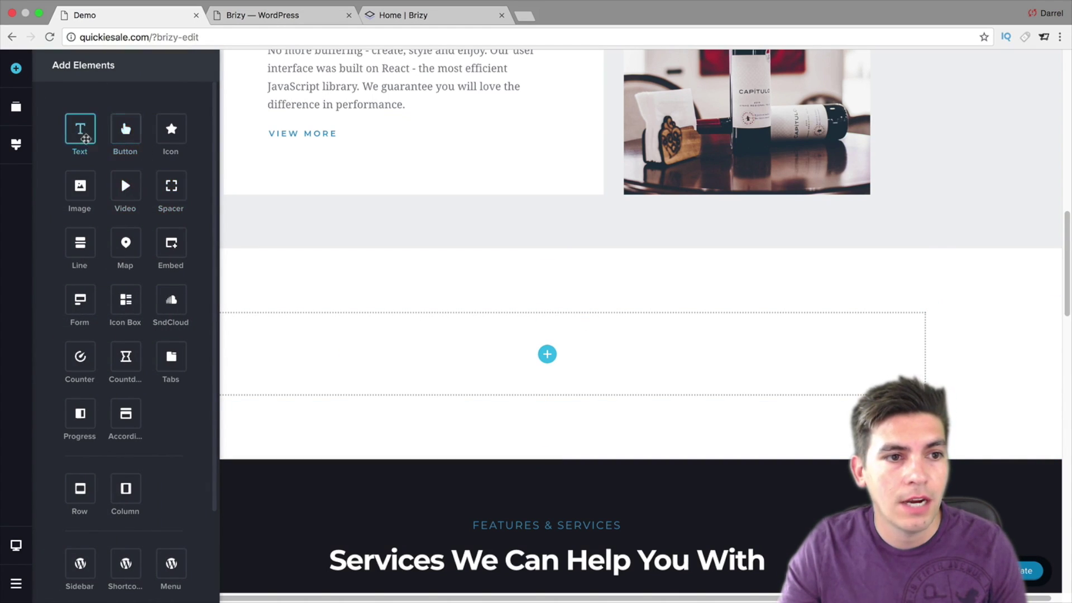
drag(86, 138, 514, 371)
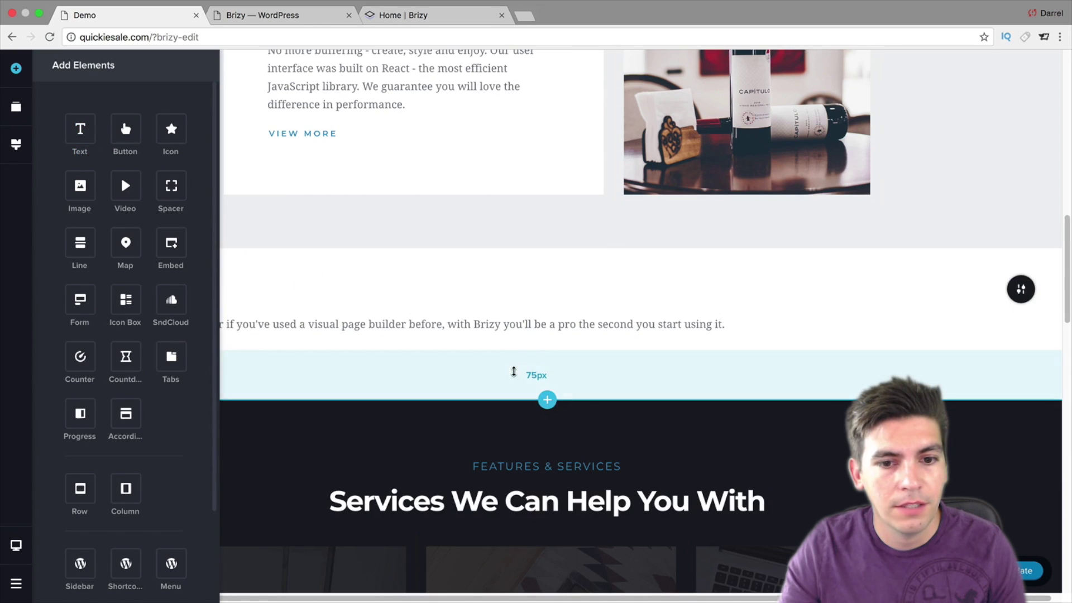
click(520, 322)
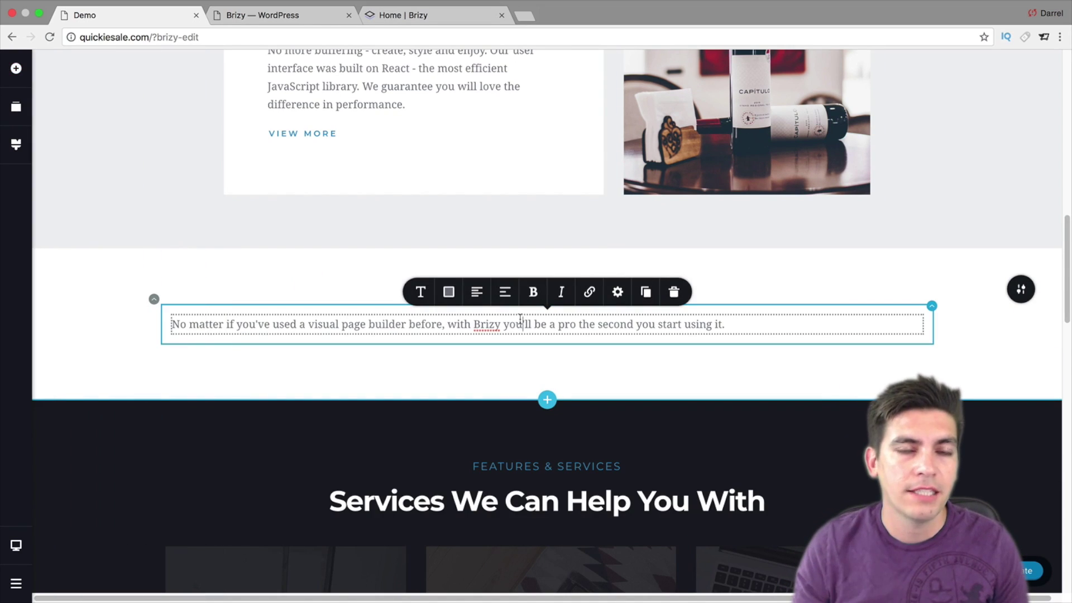
Step: Add an Icon element above the "Comfortable Options" heading and select it to view its options
scroll(520, 320, down, 4)
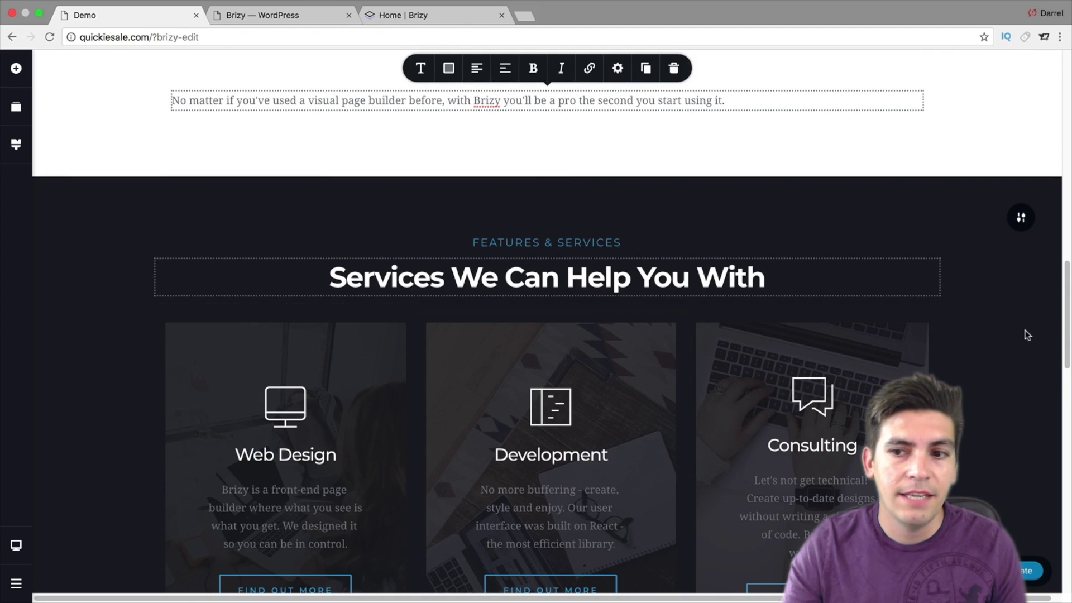
scroll(710, 212, up, 10)
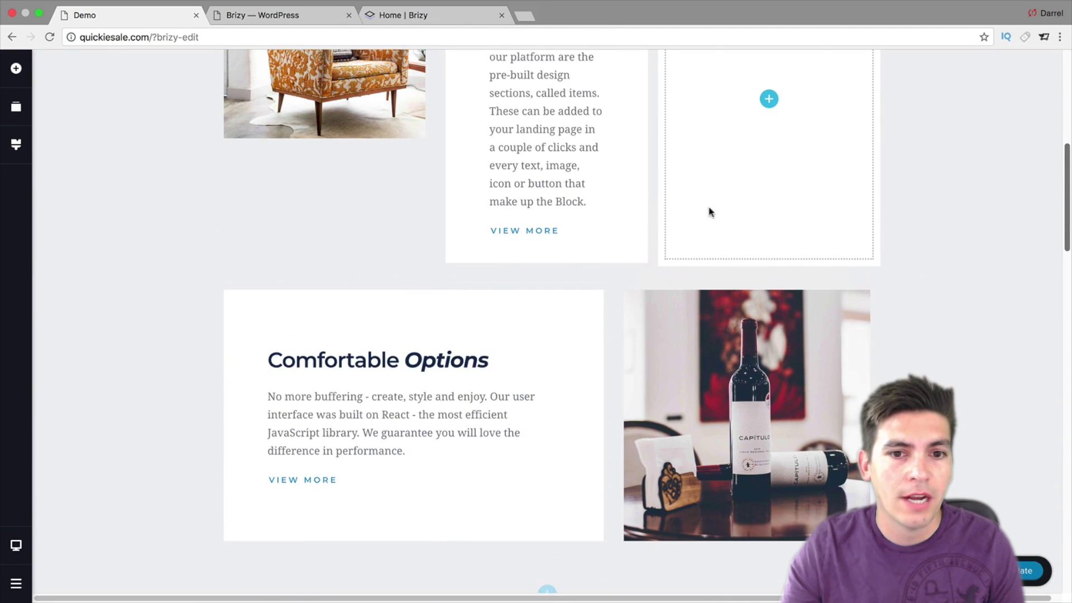
click(17, 69)
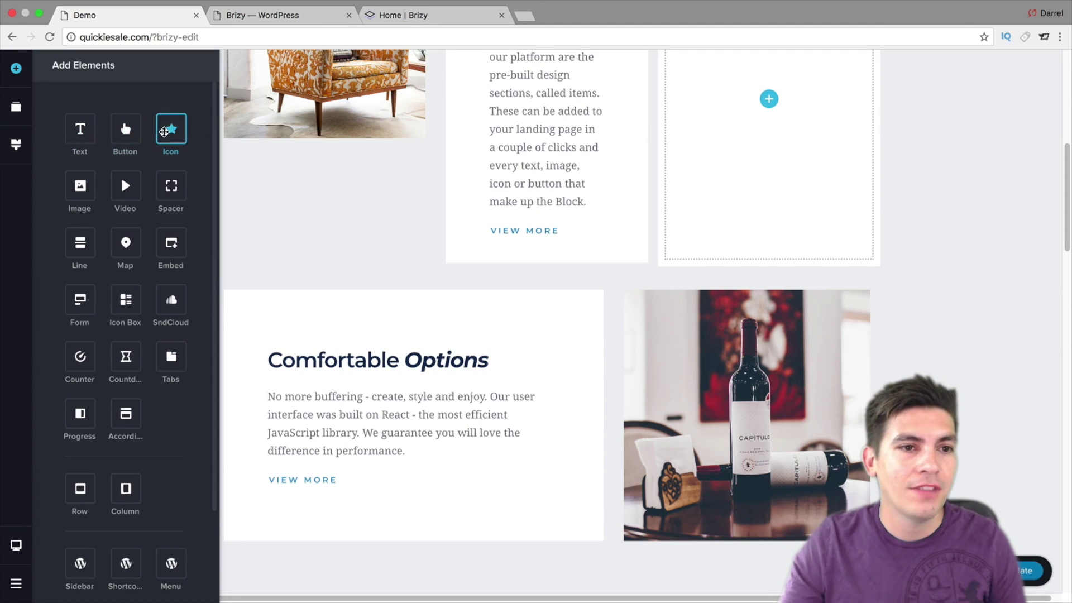
drag(164, 131, 360, 385)
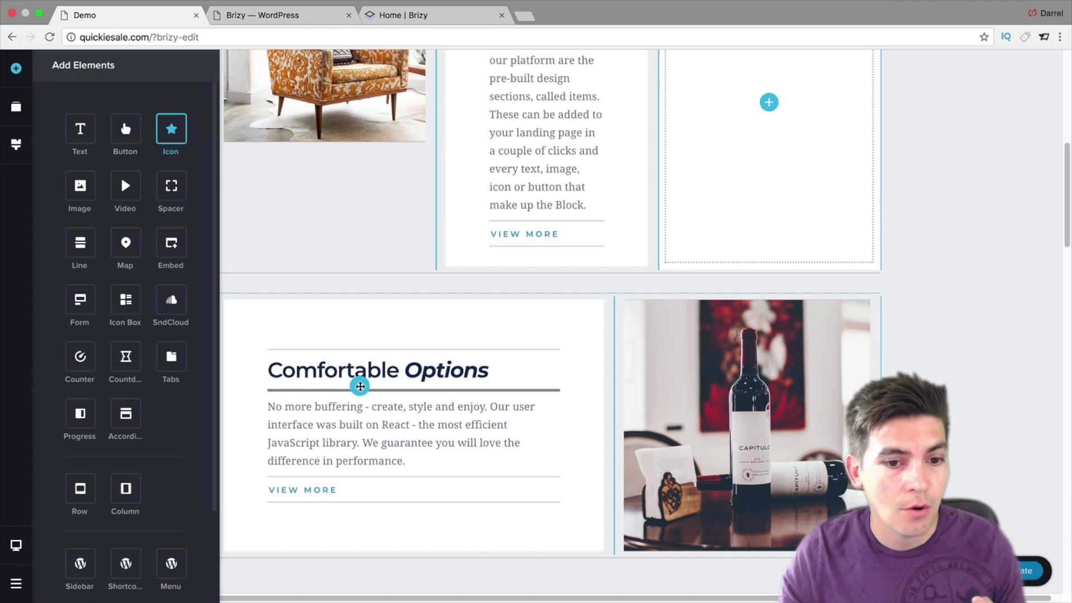
drag(360, 386, 376, 352)
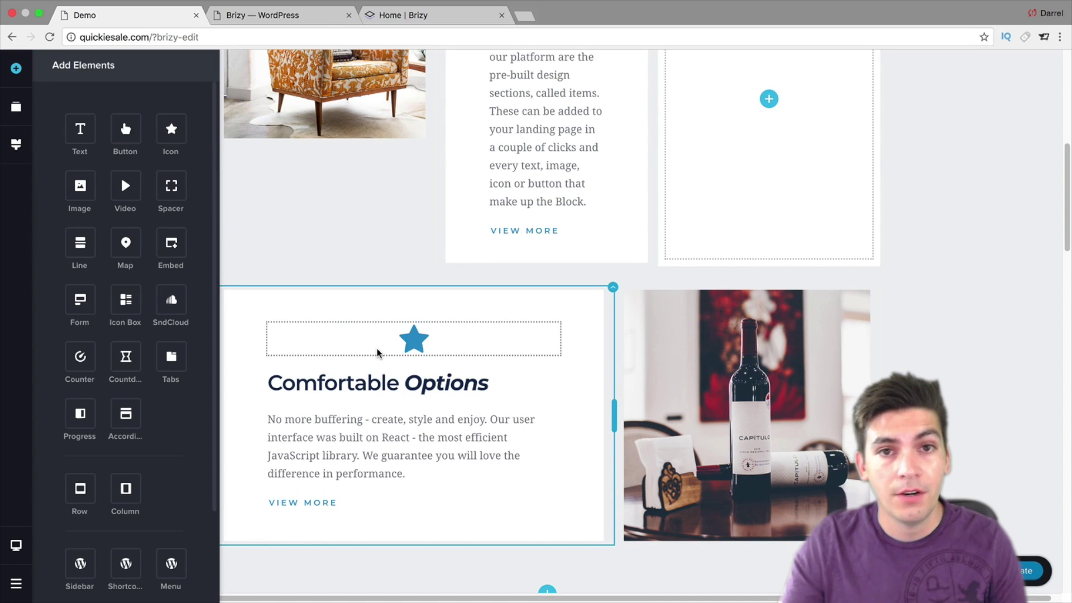
click(420, 337)
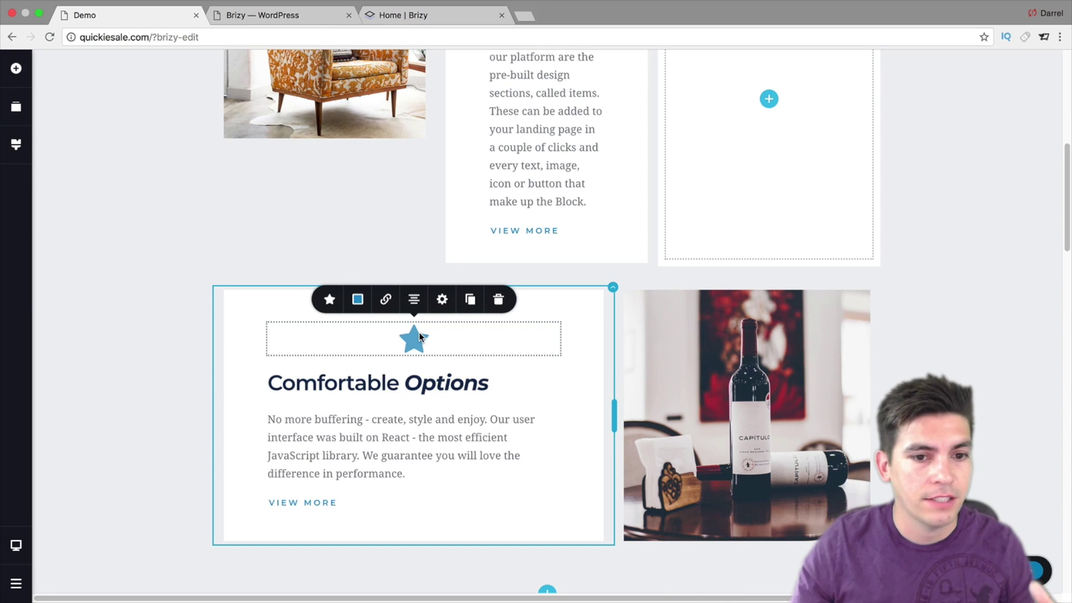
Step: Delete the column with the sample paragraph from the block above the services block
click(16, 68)
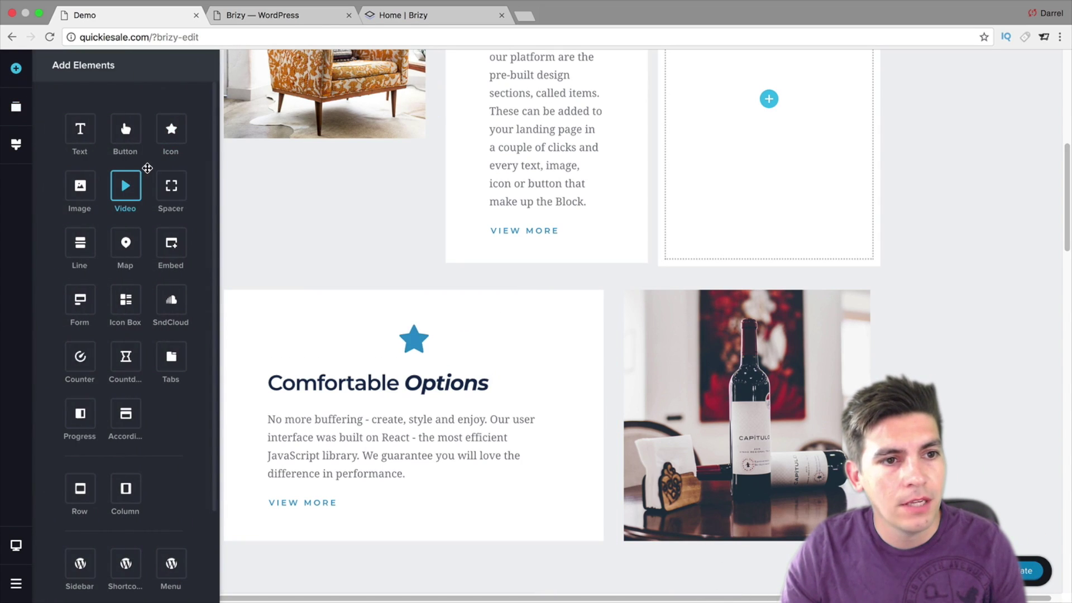
mouse_move(80, 129)
mouse_down()
mouse_move(143, 135)
mouse_move(387, 234)
mouse_move(518, 230)
mouse_move(542, 249)
mouse_move(553, 290)
mouse_move(528, 335)
mouse_move(497, 318)
mouse_up()
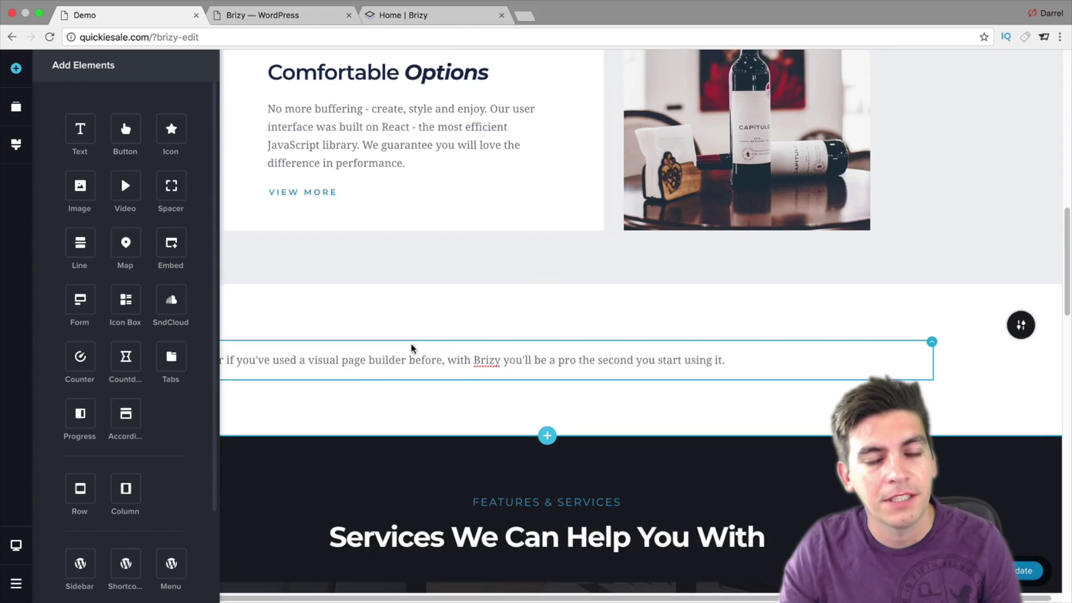
click(441, 357)
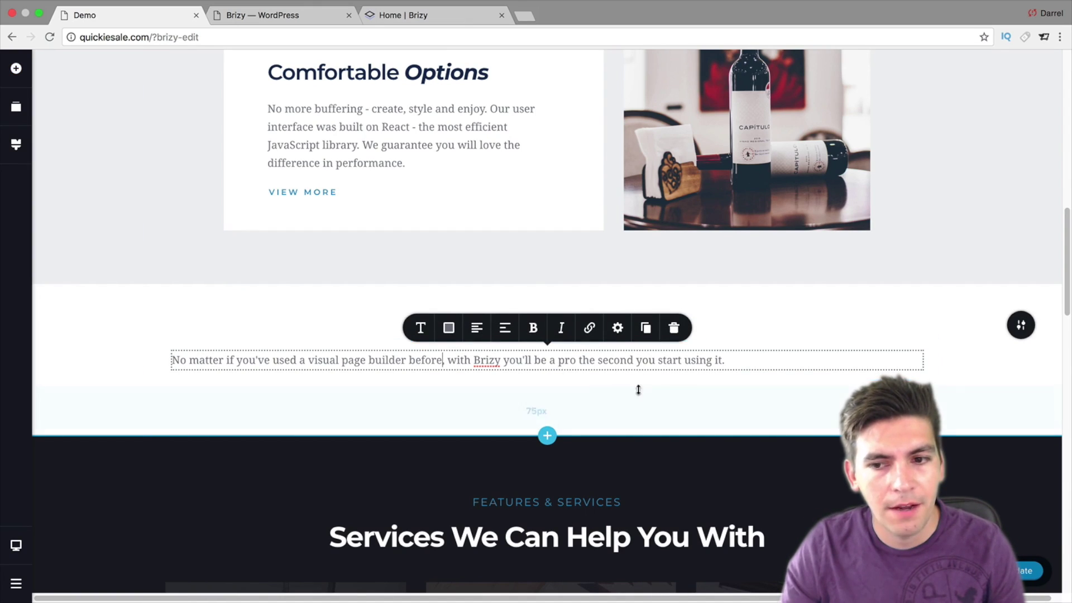
click(932, 343)
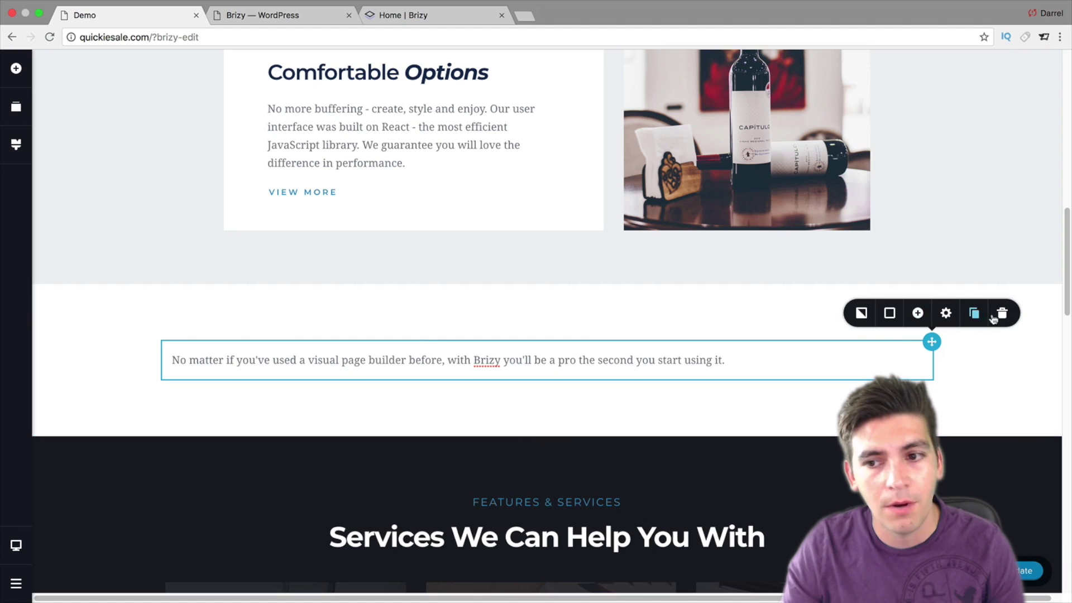
click(996, 313)
Step: Place the WooCommerce Products element in the empty block above the services block and view the products it displays
click(16, 68)
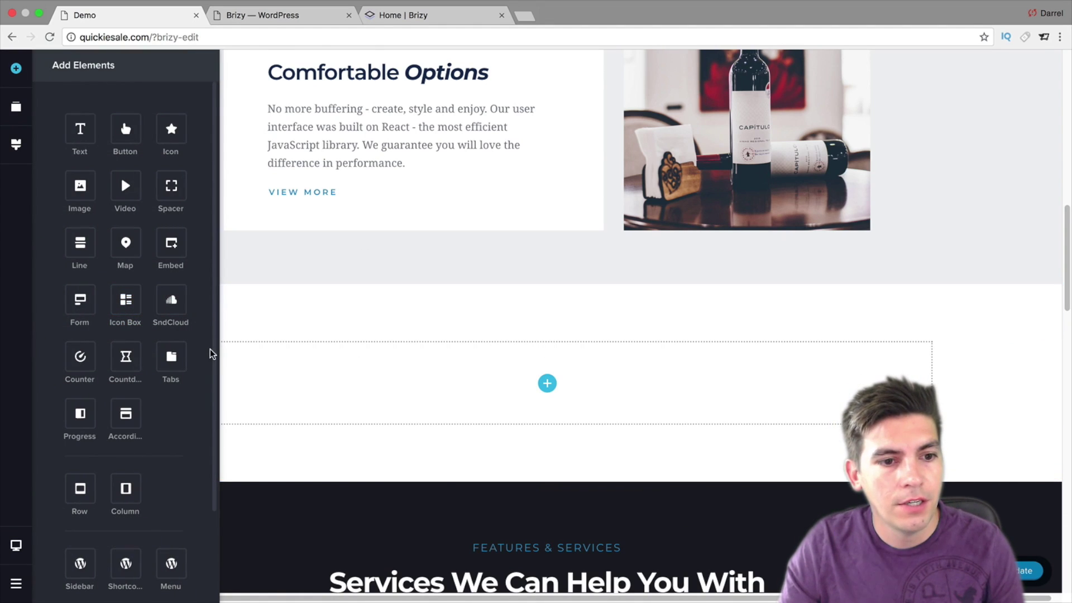
drag(213, 362, 213, 458)
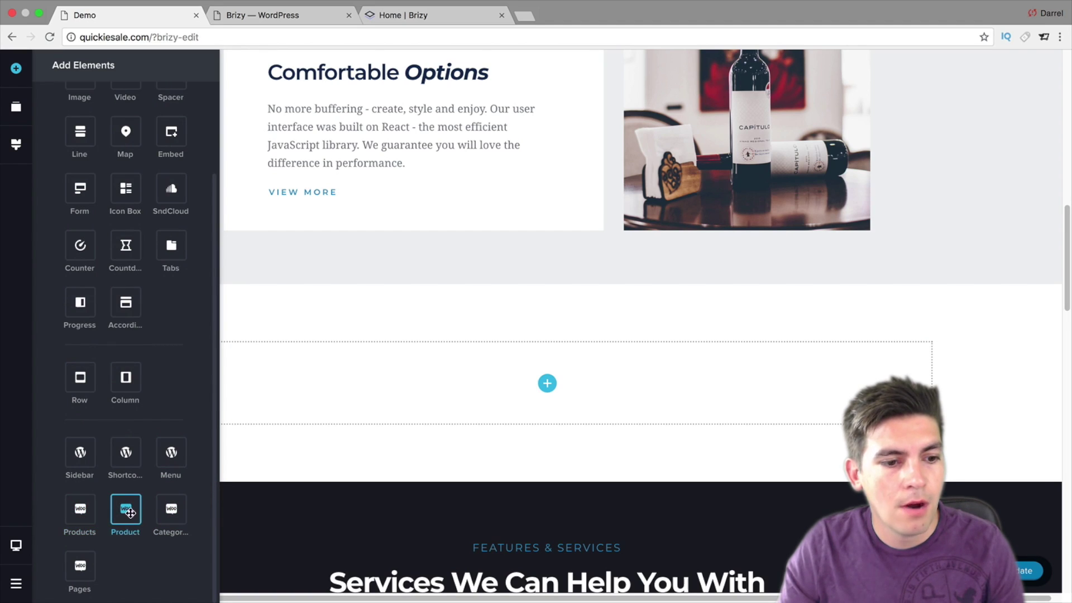
drag(68, 512, 218, 423)
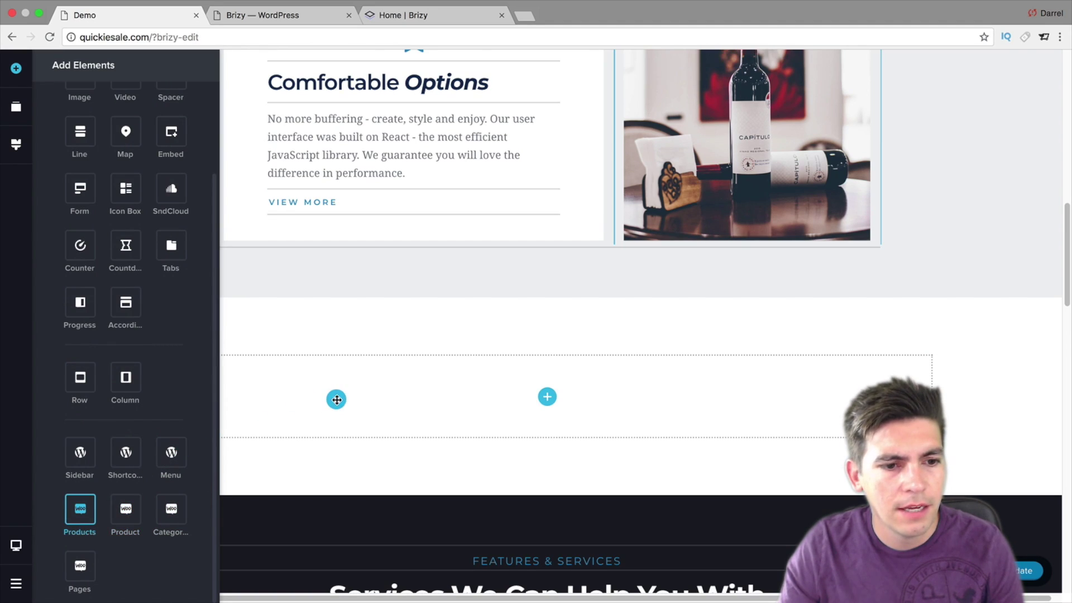
drag(337, 399, 335, 398)
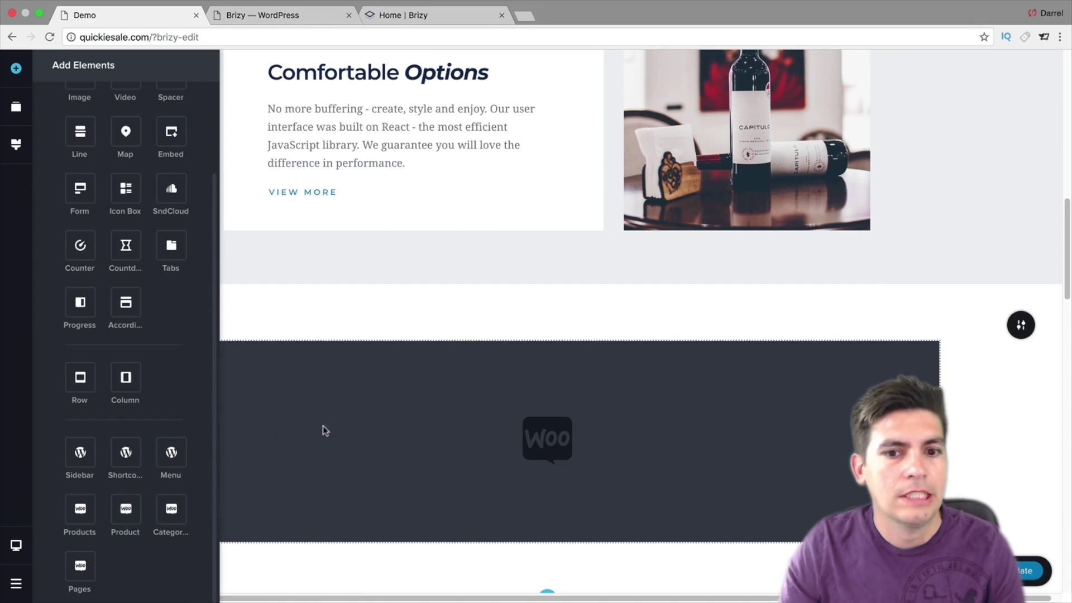
scroll(450, 374, down, 5)
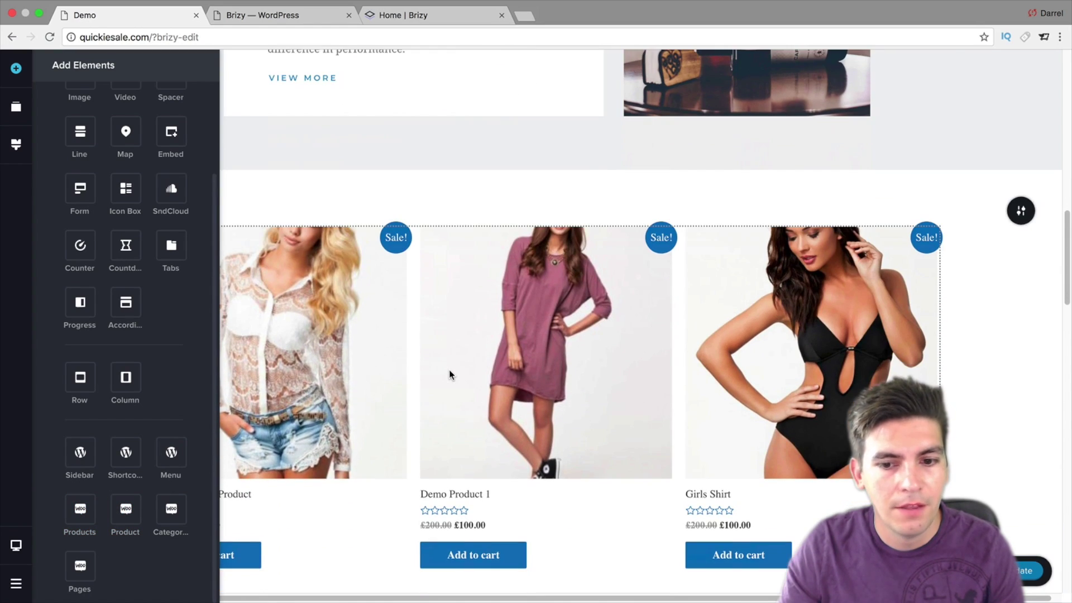
scroll(449, 374, down, 2)
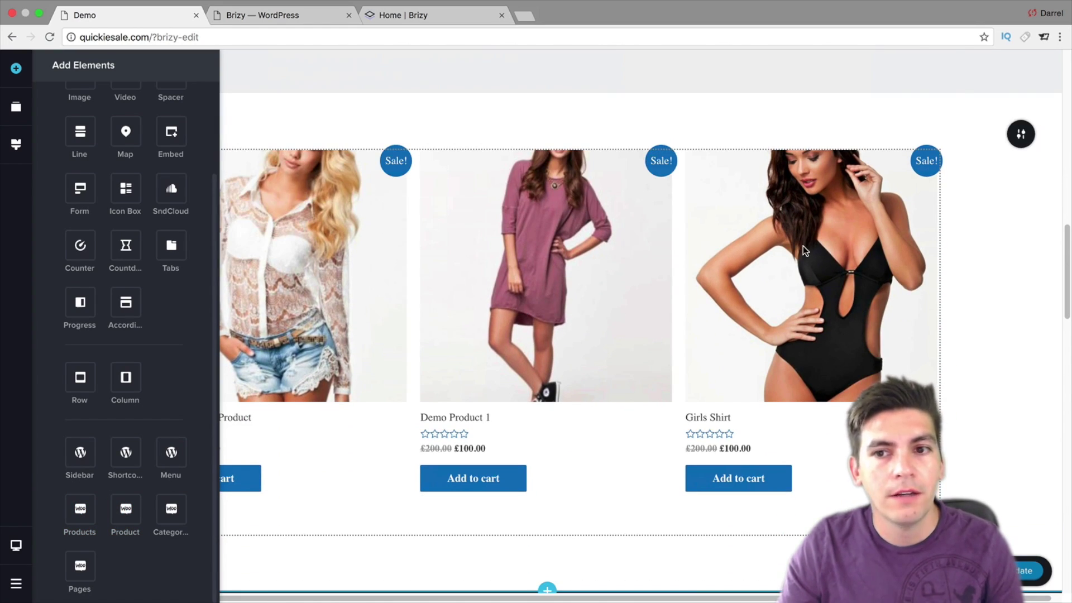
Step: Examine the Products element's width, alignment, layout and filter options
click(555, 226)
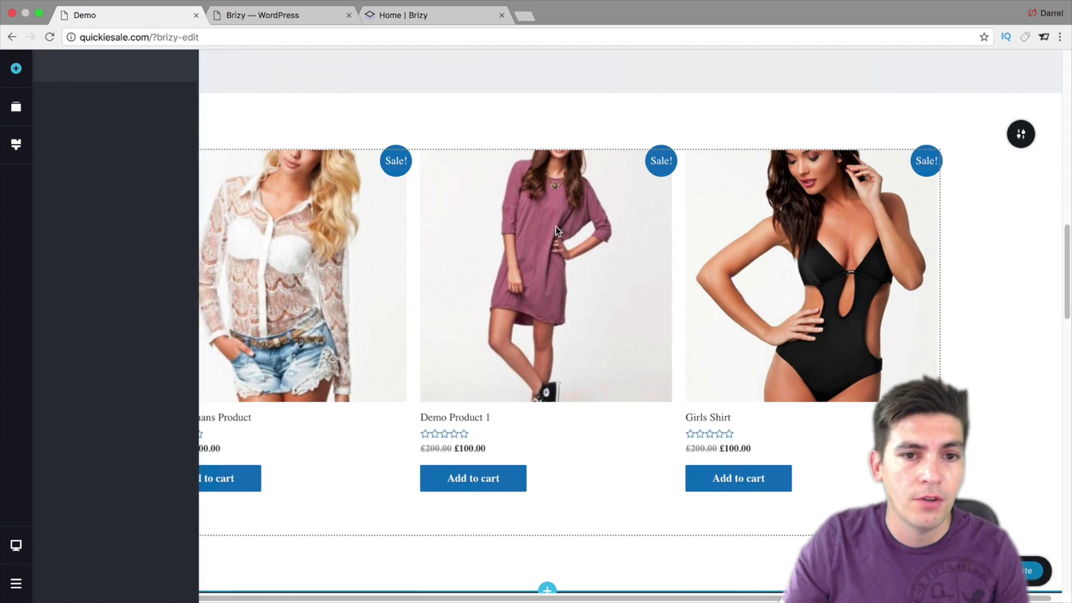
click(547, 127)
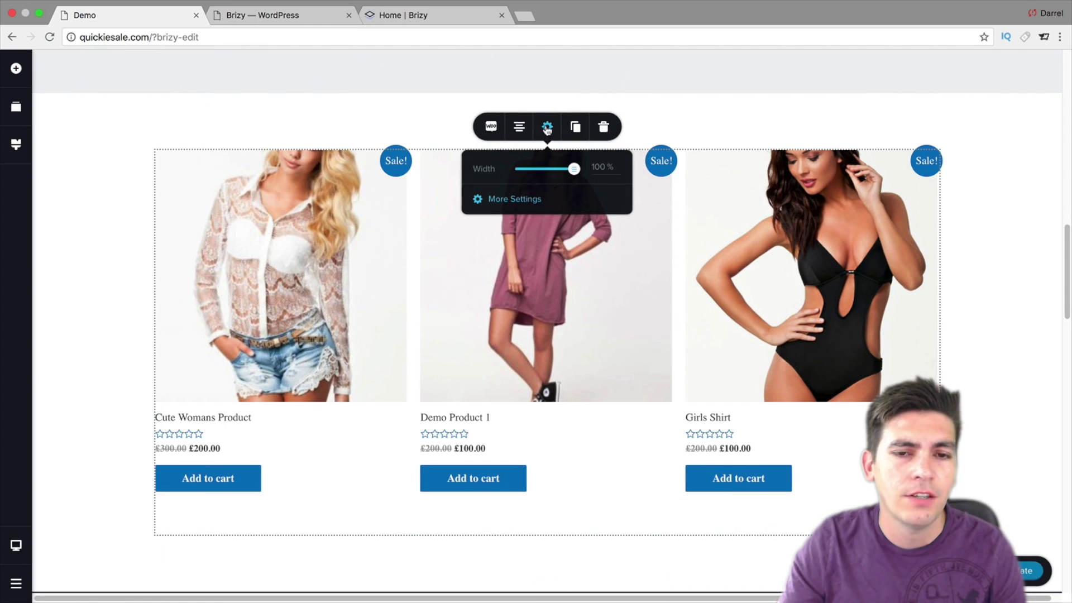
click(489, 128)
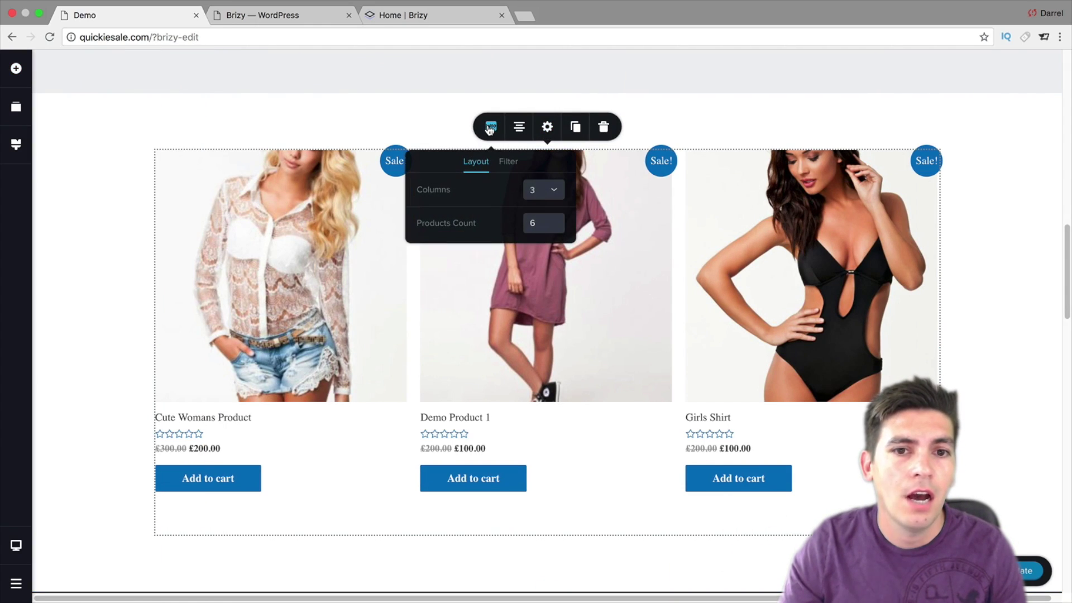
click(548, 127)
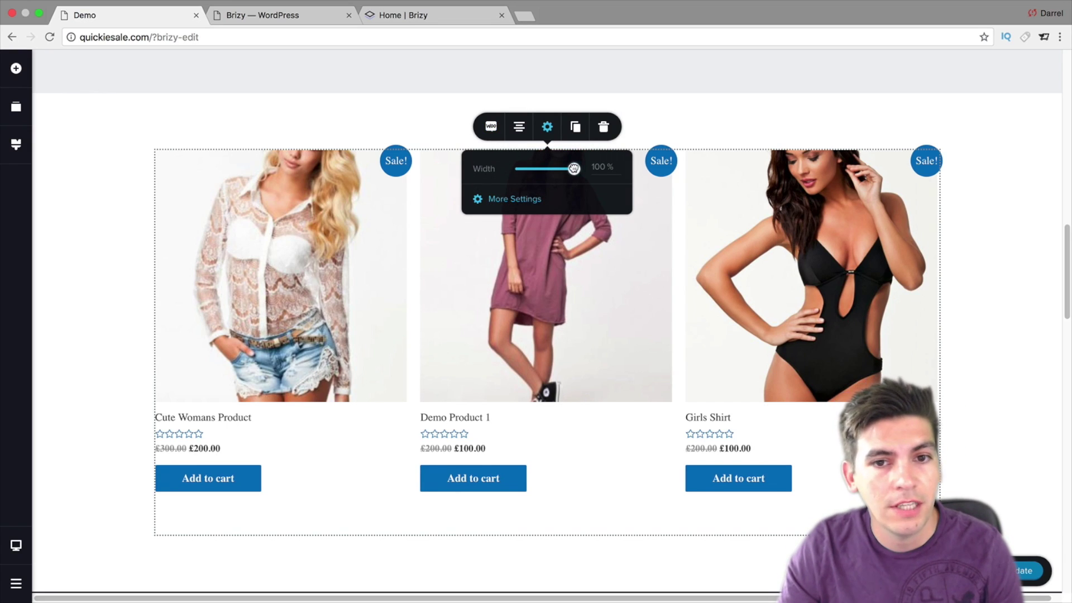
click(518, 129)
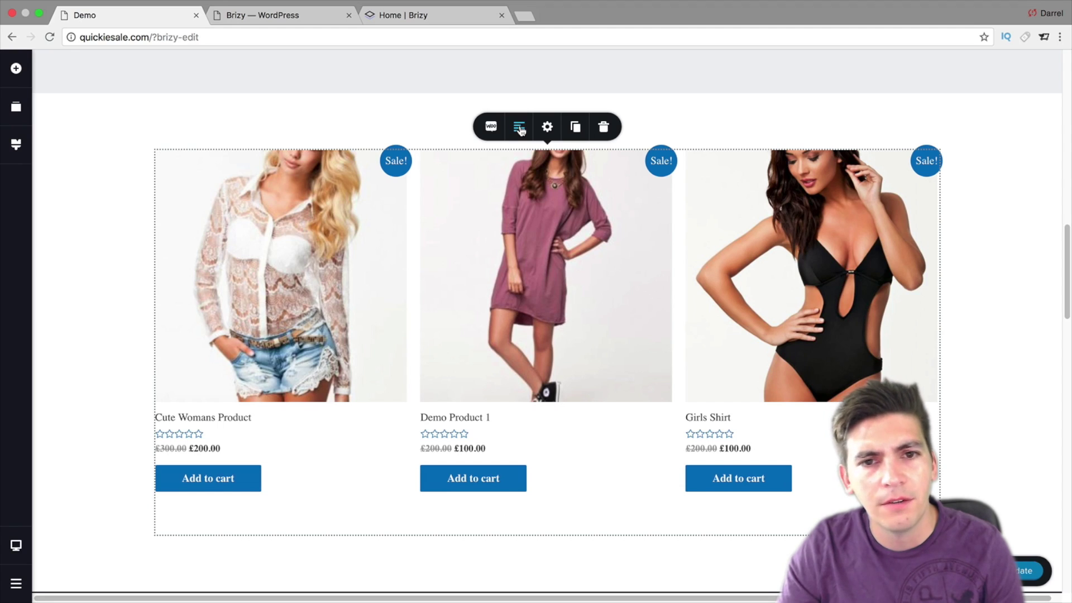
click(491, 128)
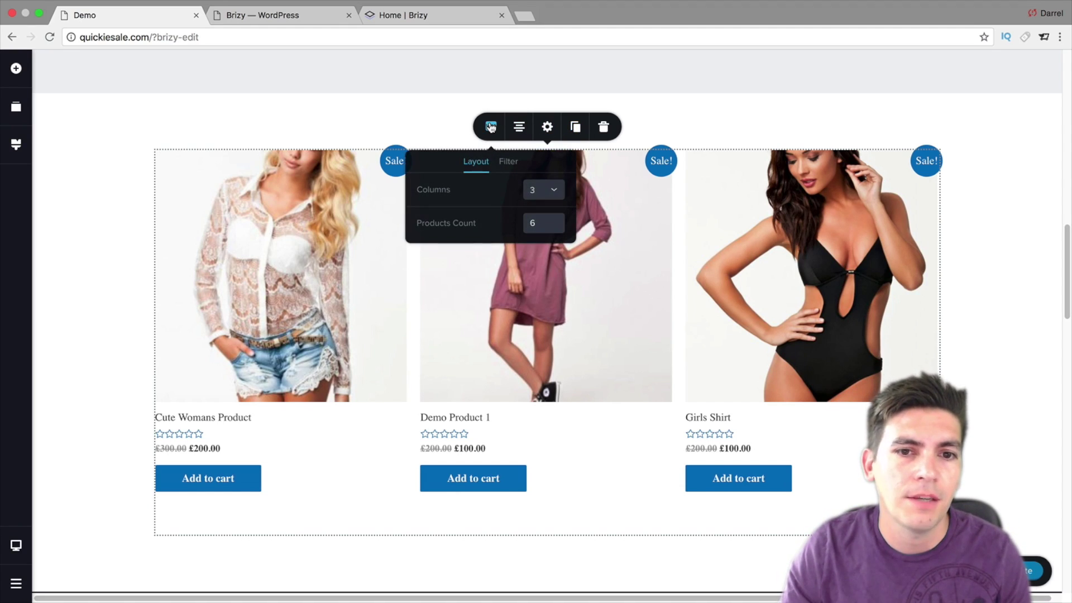
click(505, 166)
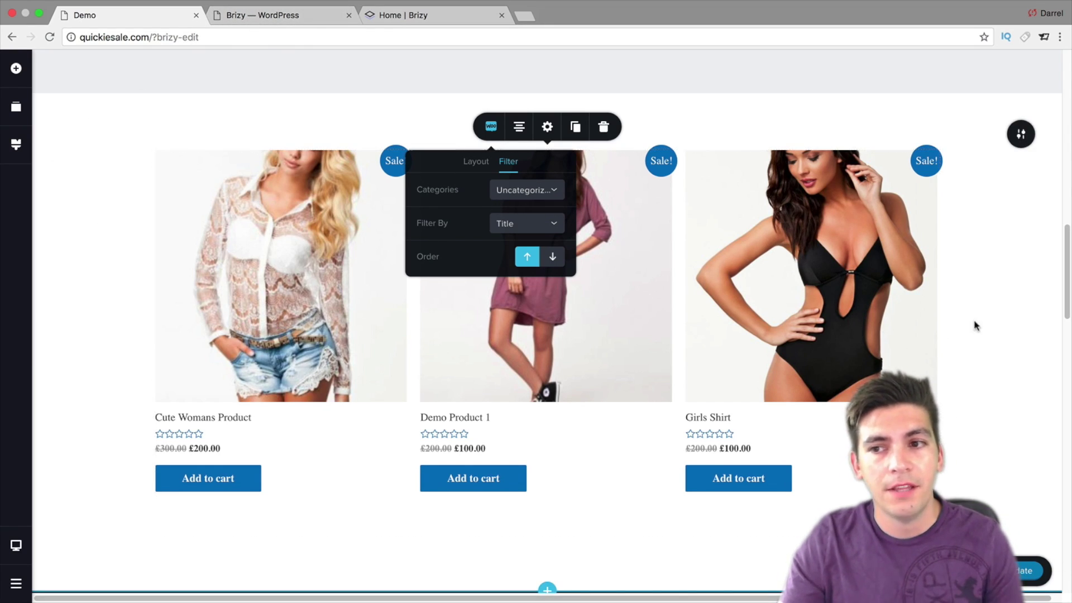
Step: Review the edited demo page from the four numbered sections at its start to the products block
drag(1066, 270, 1067, 59)
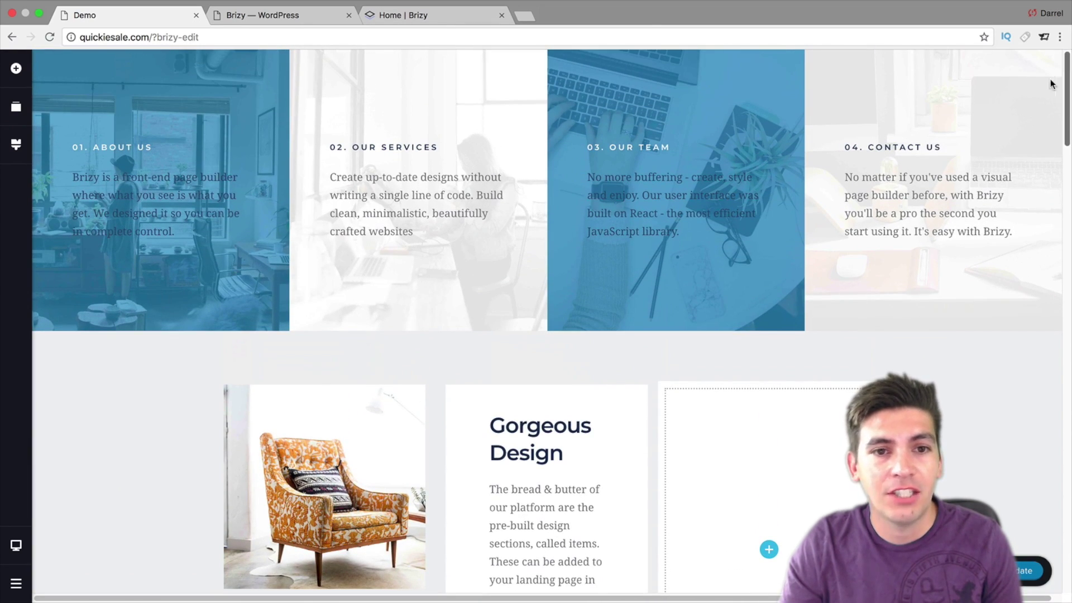
scroll(294, 363, down, 2)
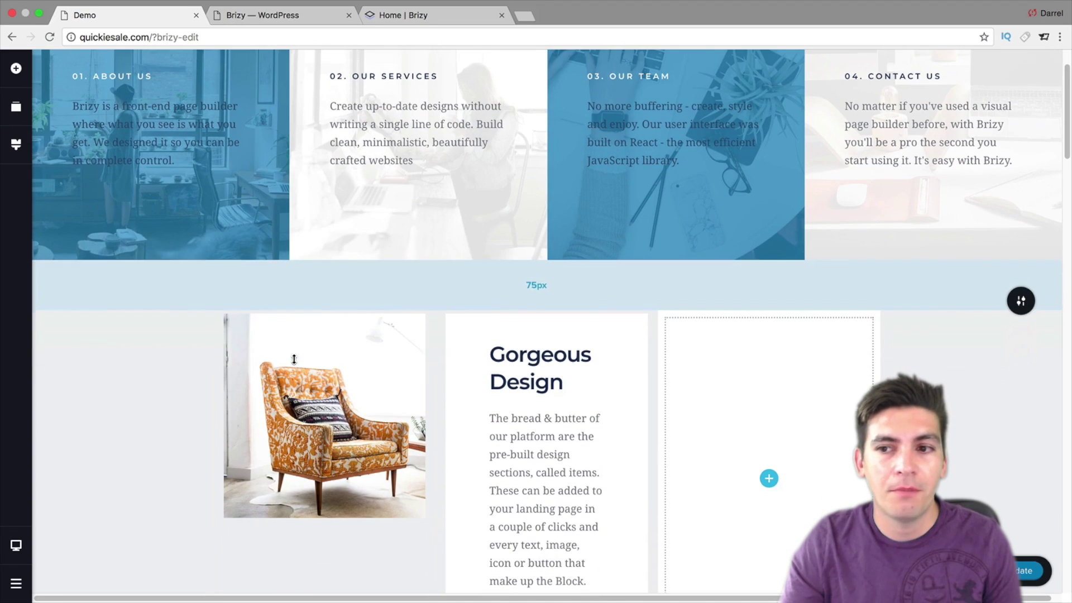
scroll(294, 358, down, 10)
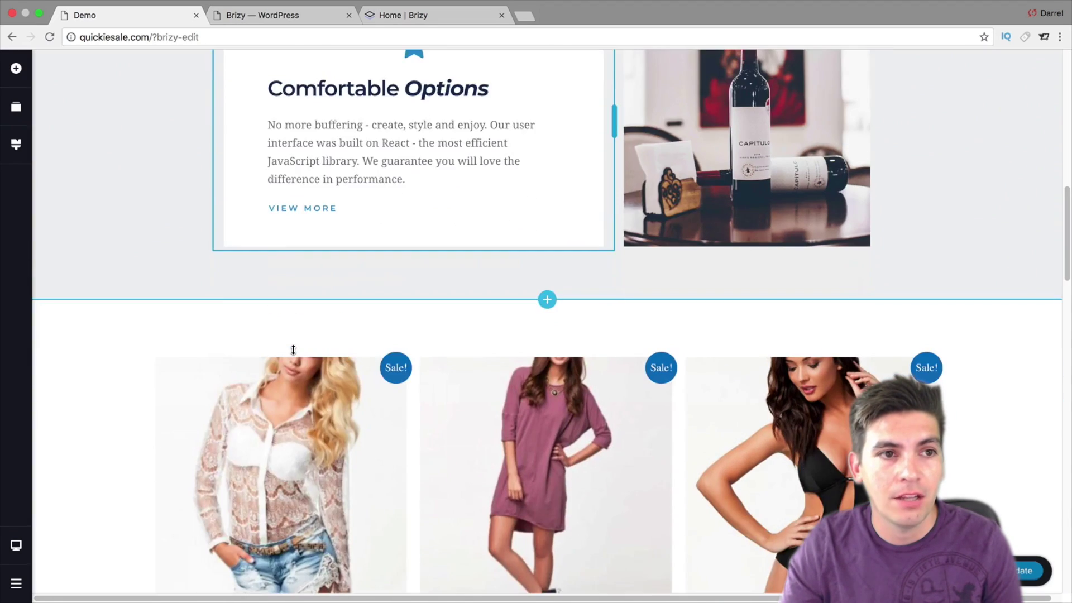
Step: Switch to the Brizy website, open its Pro page and examine the features planned for Brizy Pro
click(279, 16)
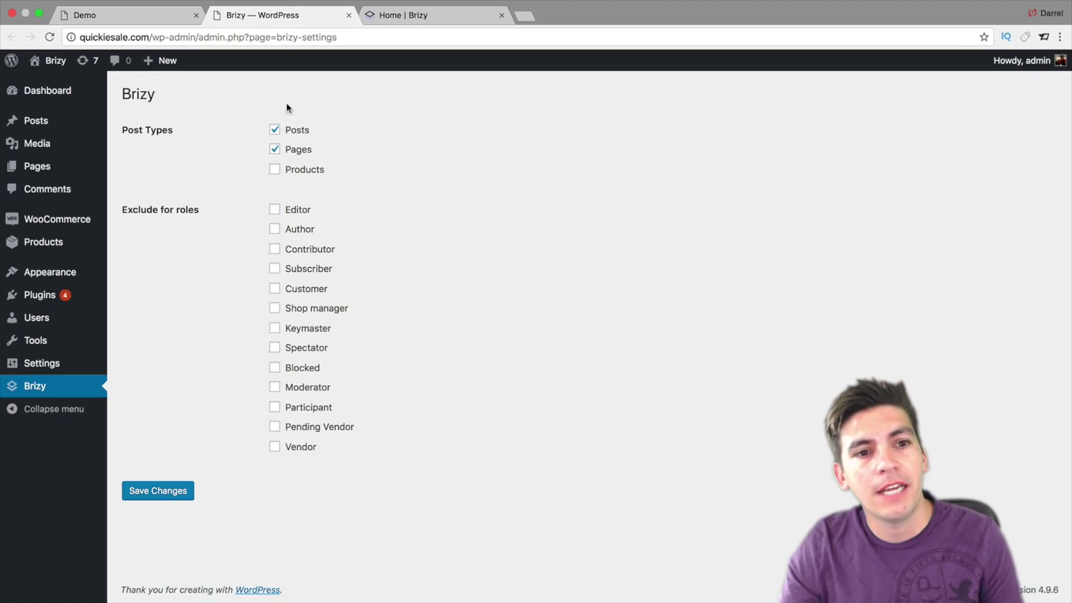
click(389, 17)
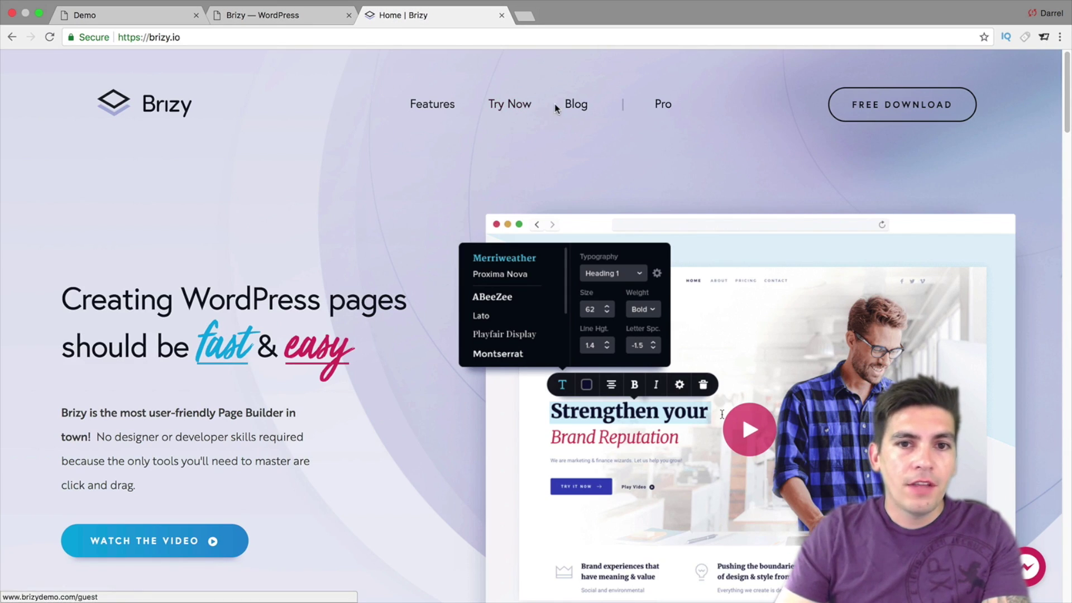
click(662, 106)
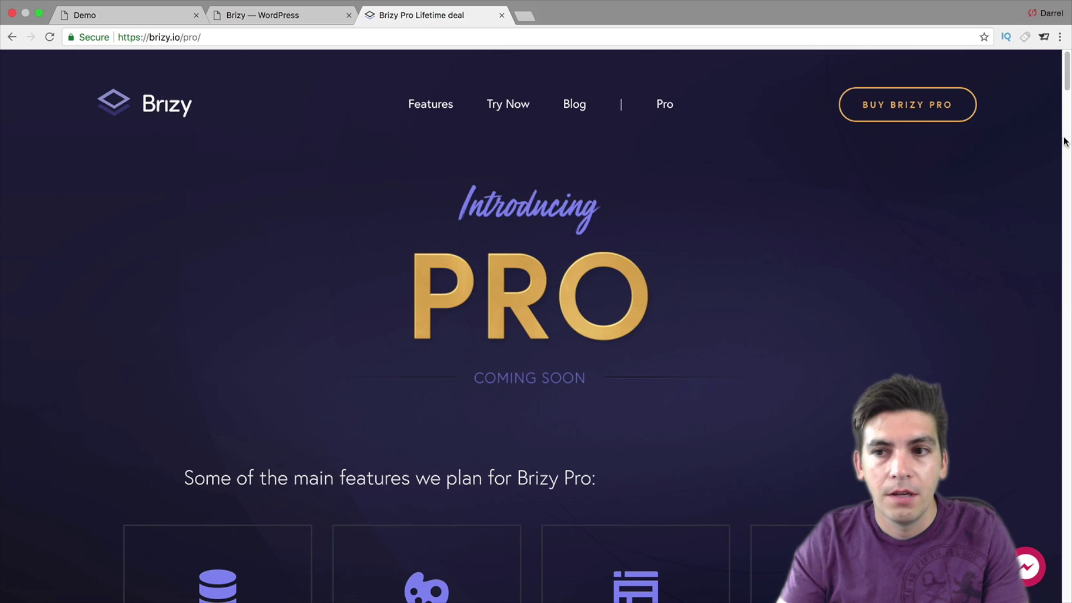
drag(1066, 86, 1056, 116)
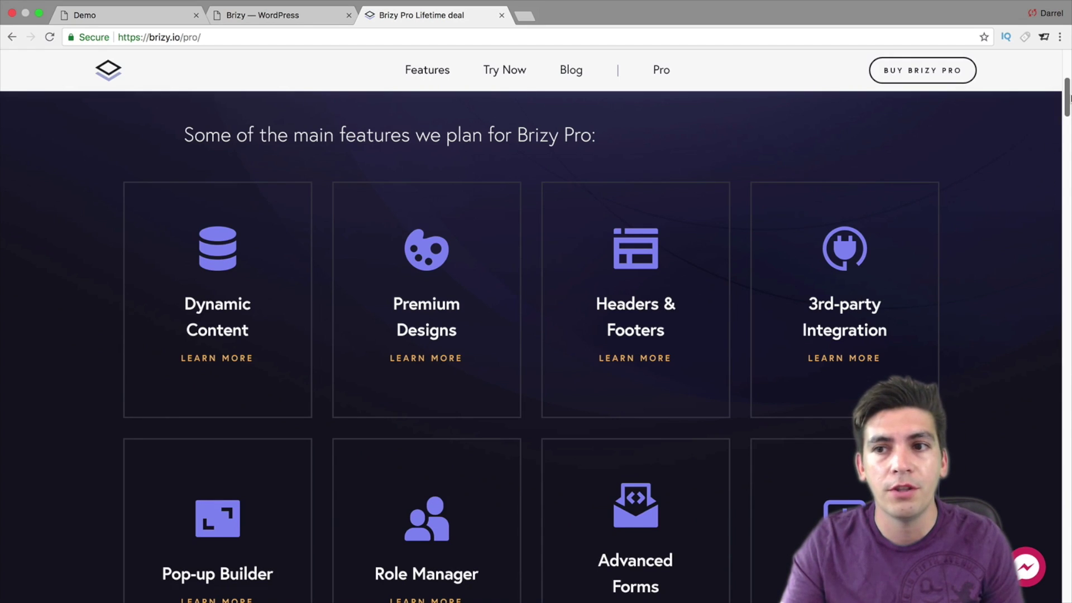
drag(1067, 98, 1067, 104)
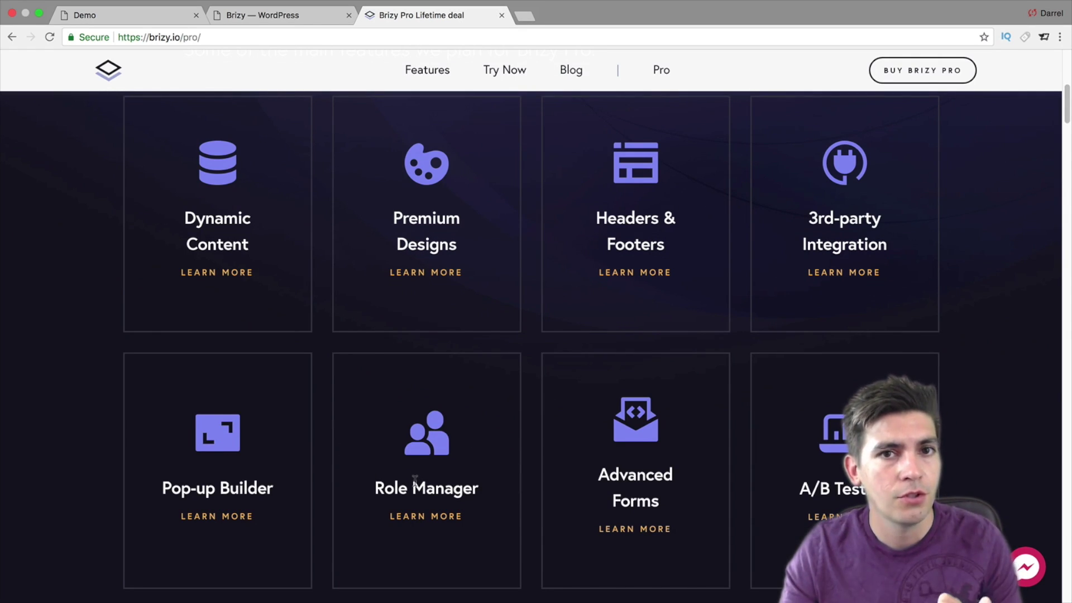
triple_click(662, 504)
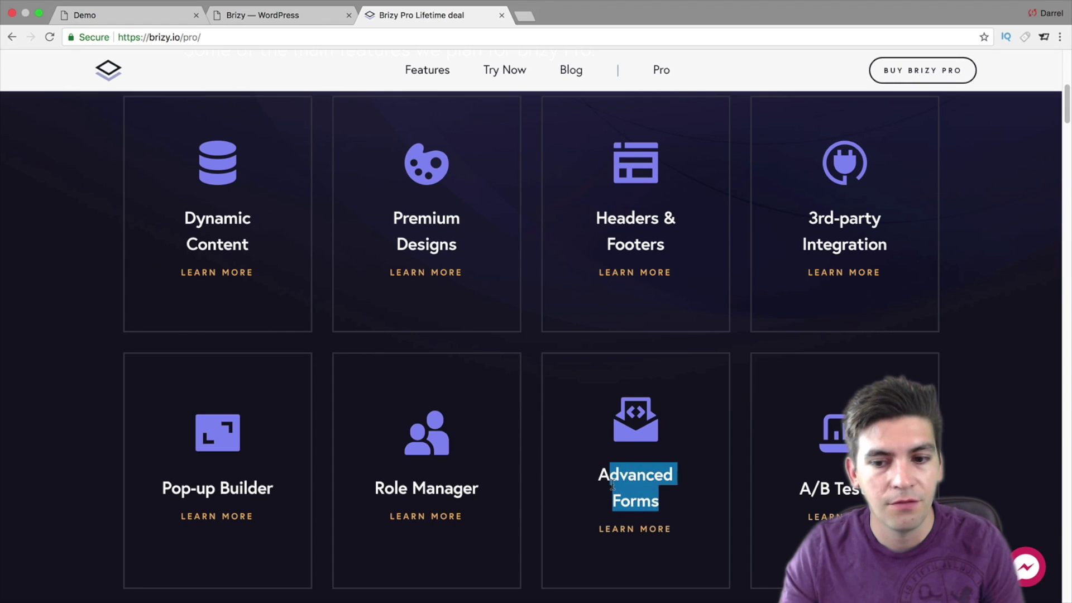
triple_click(806, 489)
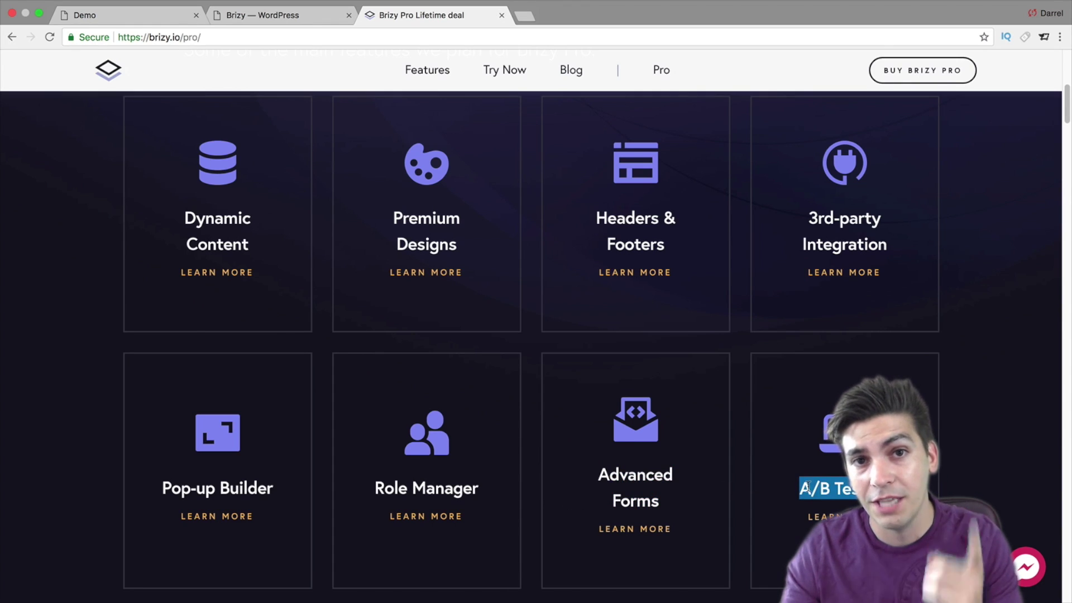
drag(1065, 120, 1047, 226)
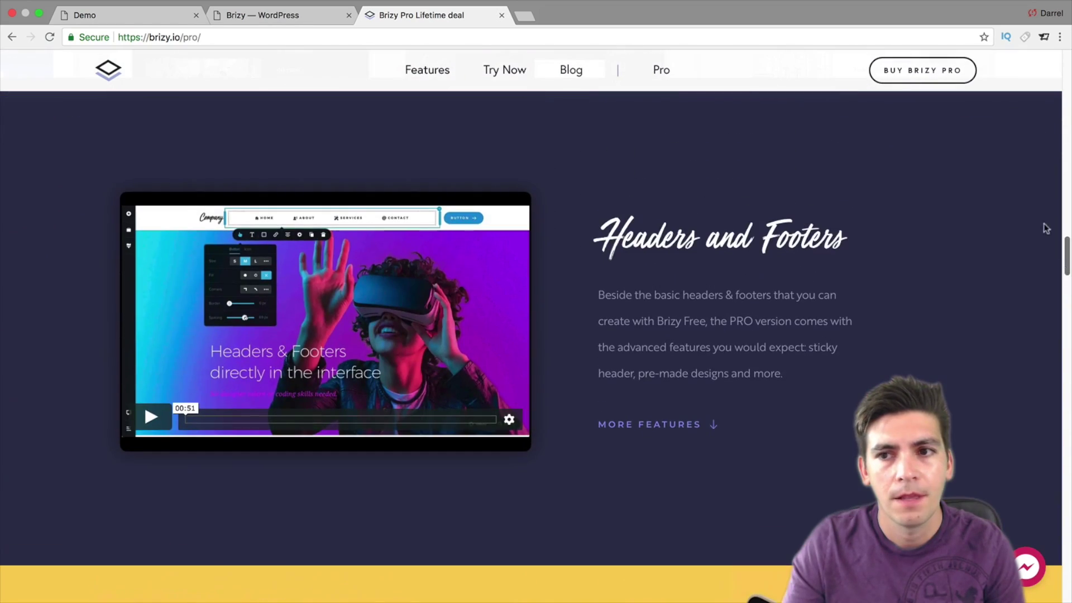
Step: Go to the Buy Brizy Pro section and examine the lifetime deal's countdown, price and included benefits
click(931, 80)
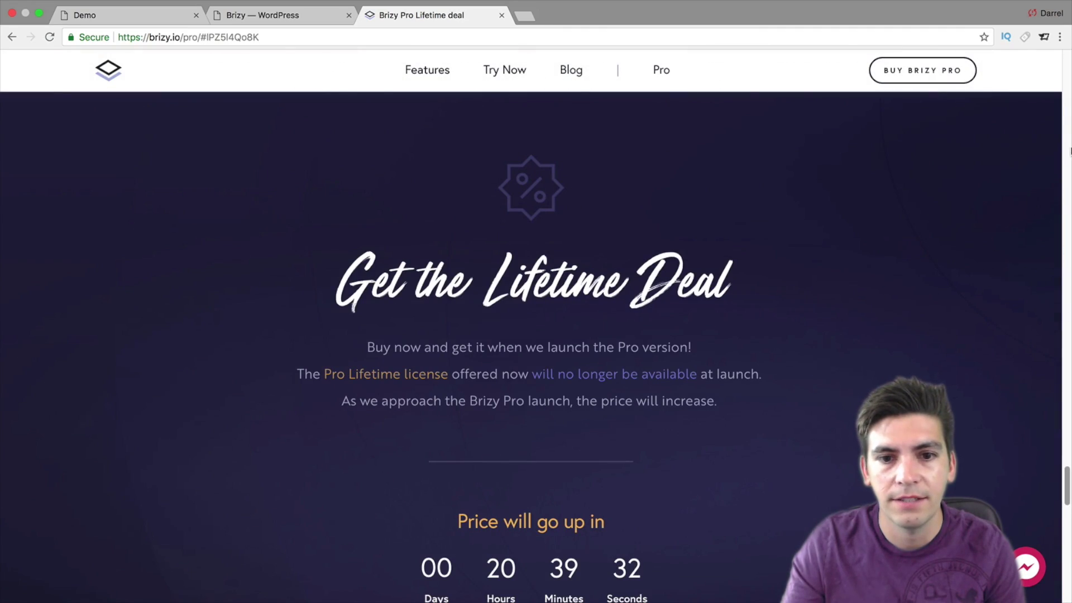
click(1068, 161)
drag(1069, 430, 1066, 520)
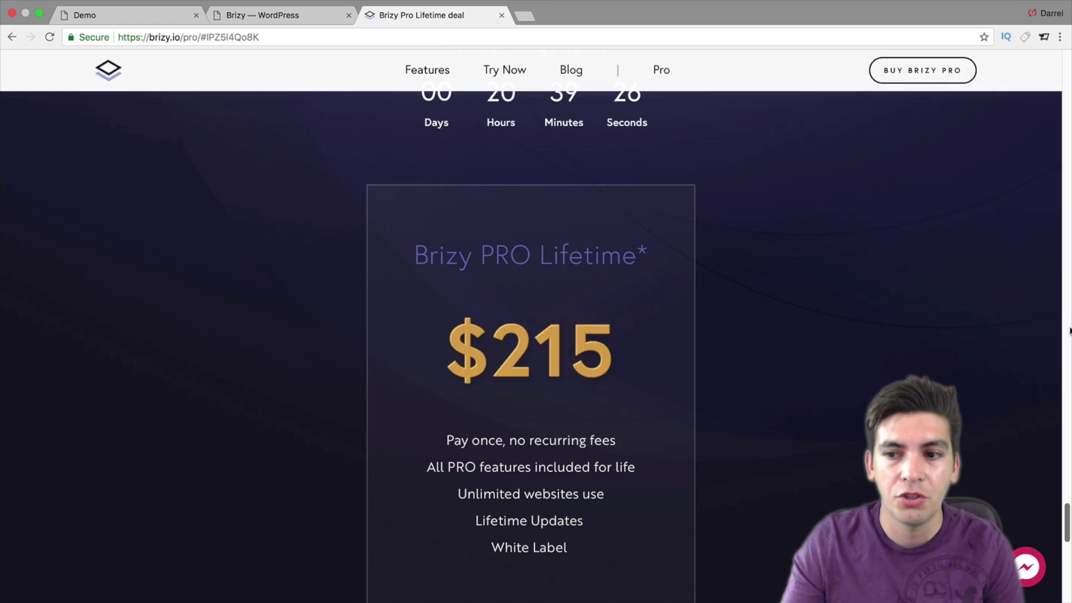
drag(1068, 526, 1068, 535)
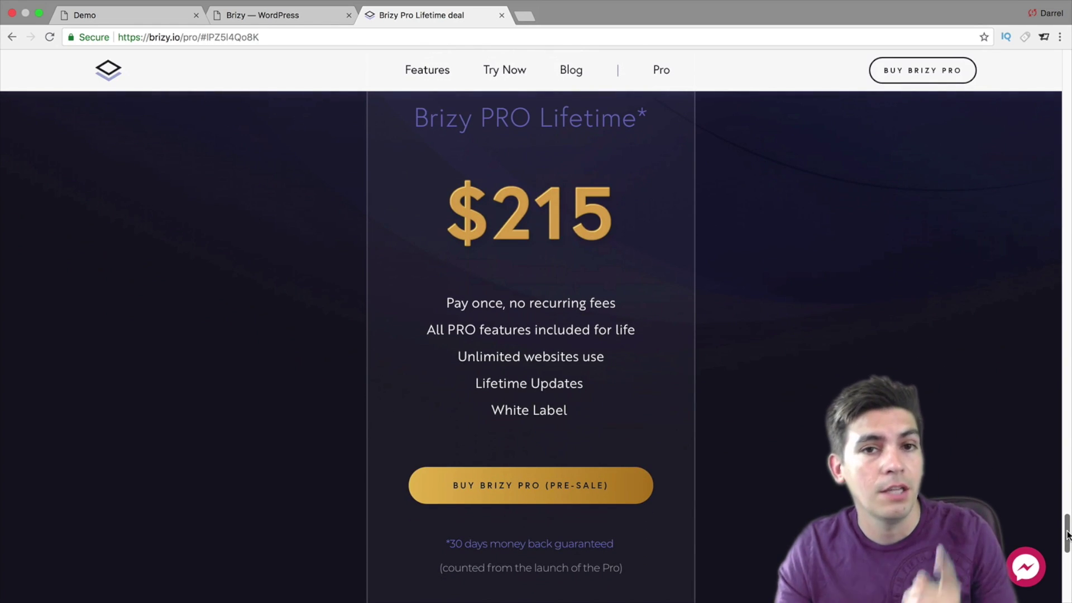
drag(1067, 534, 1068, 510)
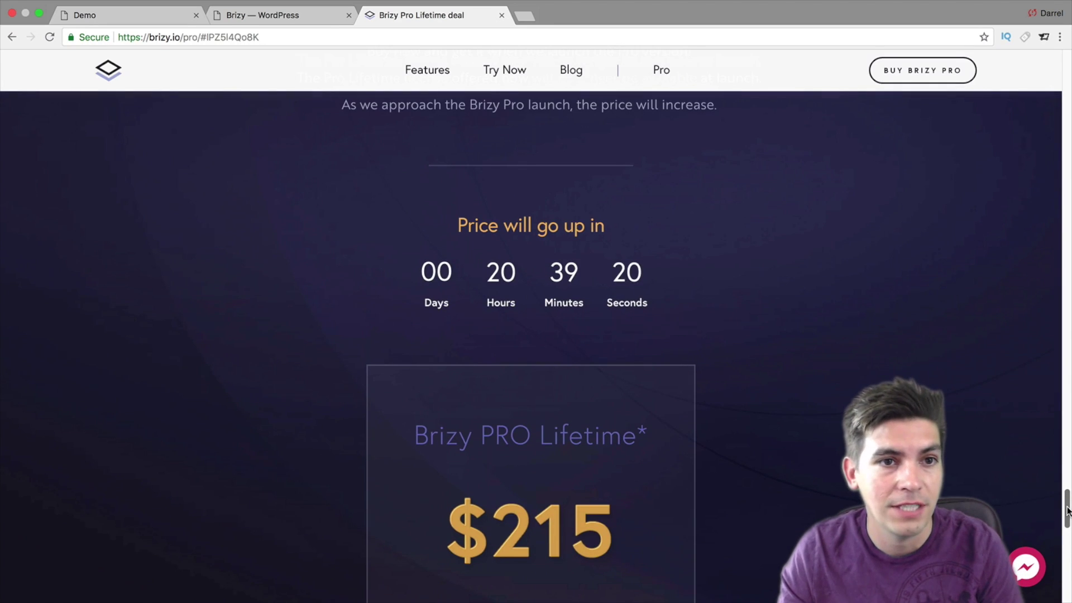
Step: Return to the WordPress admin and visit the live site to view the edited home page
click(281, 22)
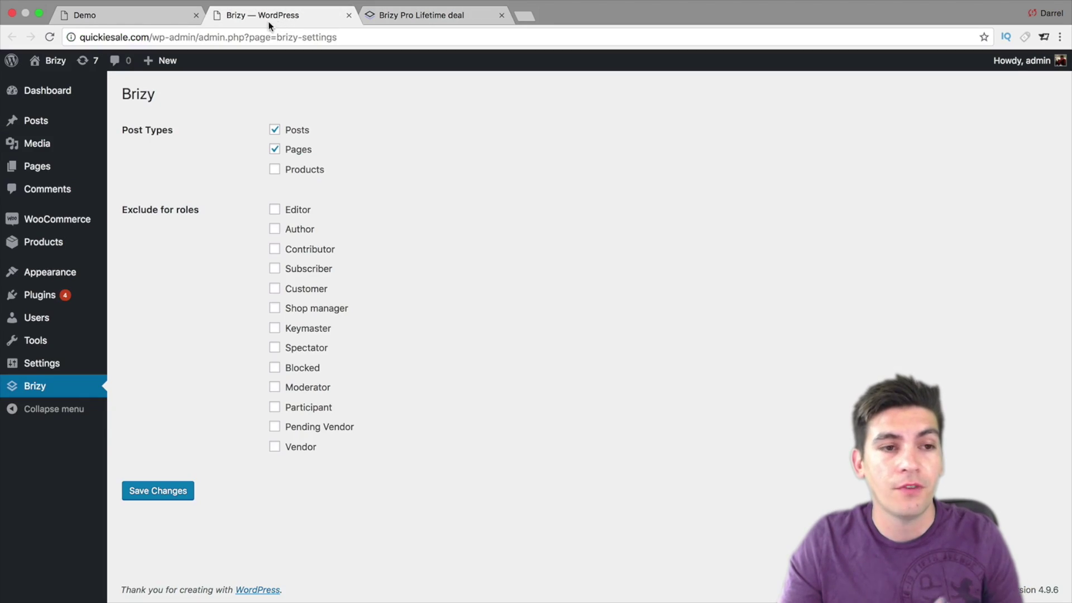
mouse_move(55, 84)
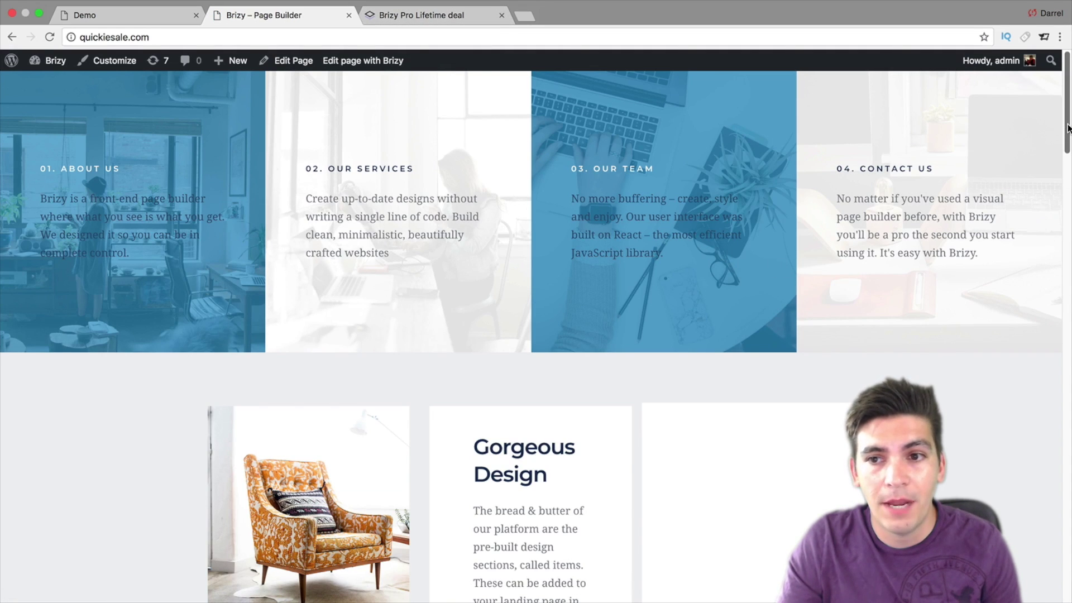
scroll(416, 136, down, 10)
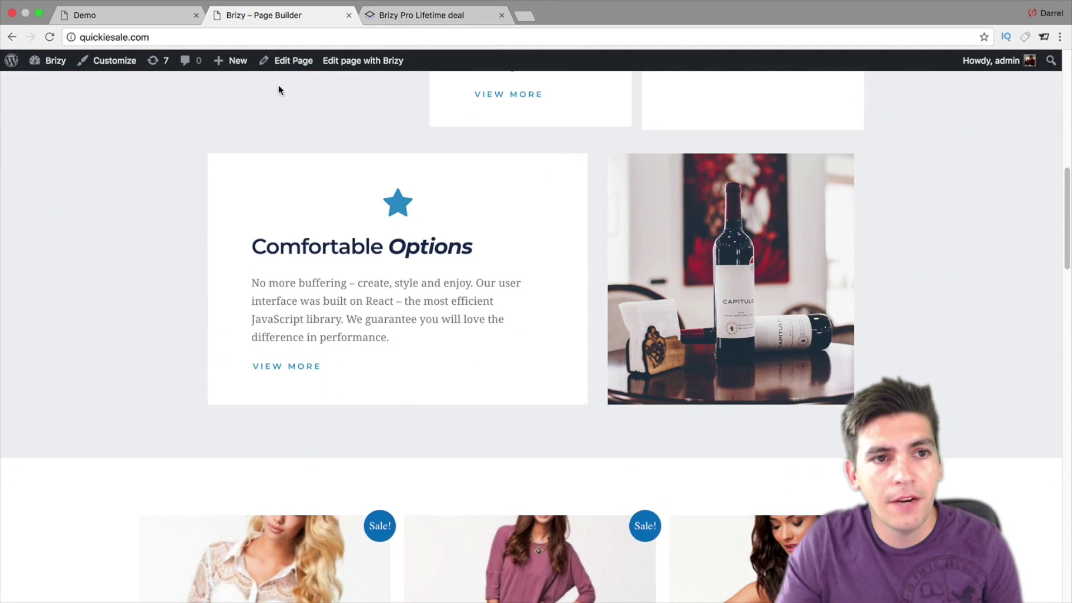
Step: Create a new WordPress page titled "Demo Website" and publish it
mouse_move(239, 68)
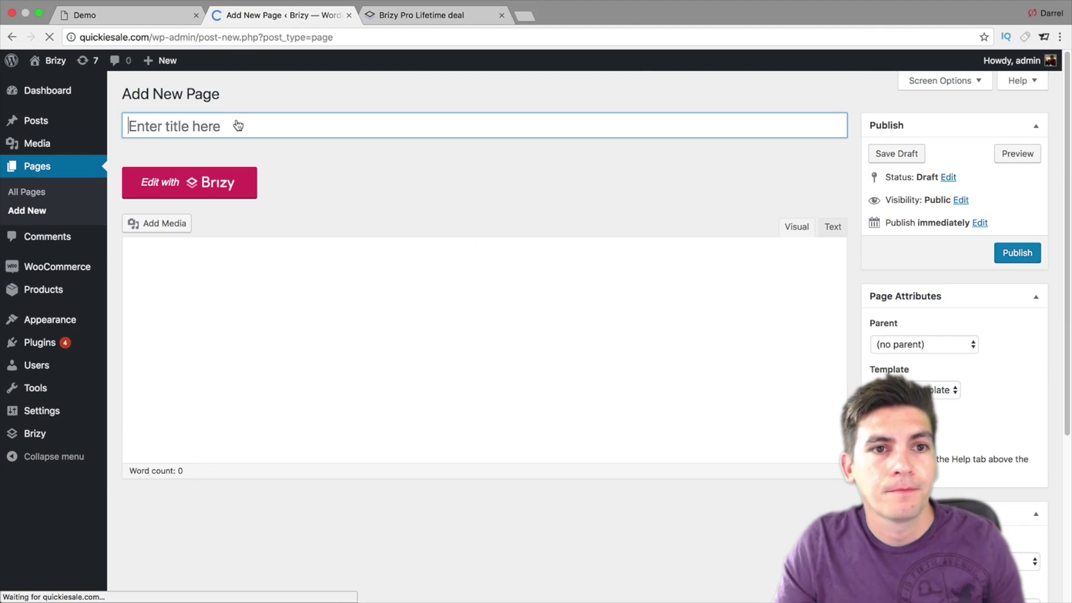
text(Demo Website)
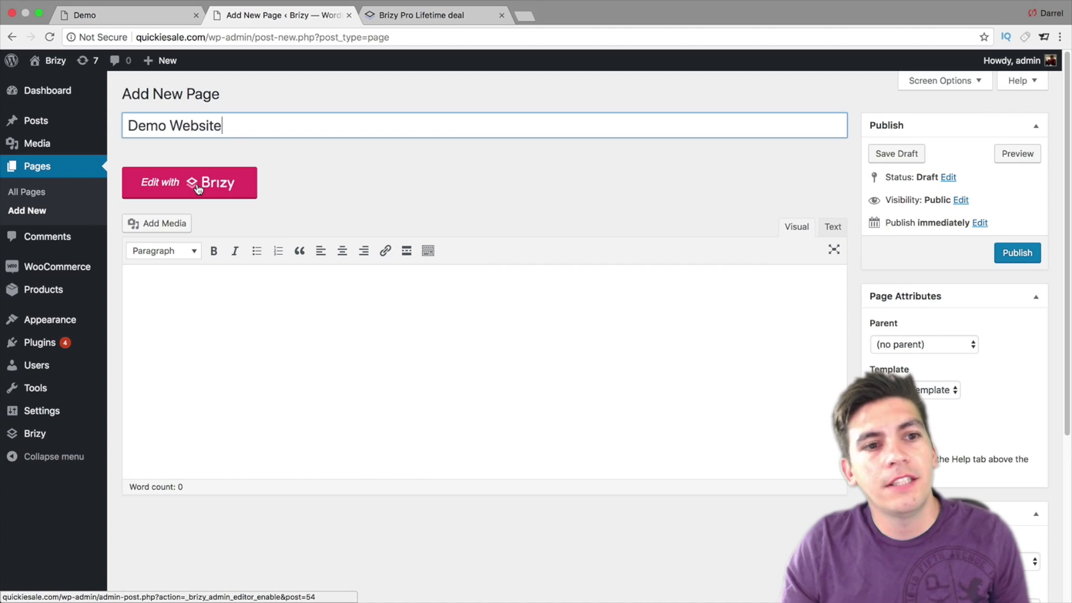
click(1017, 251)
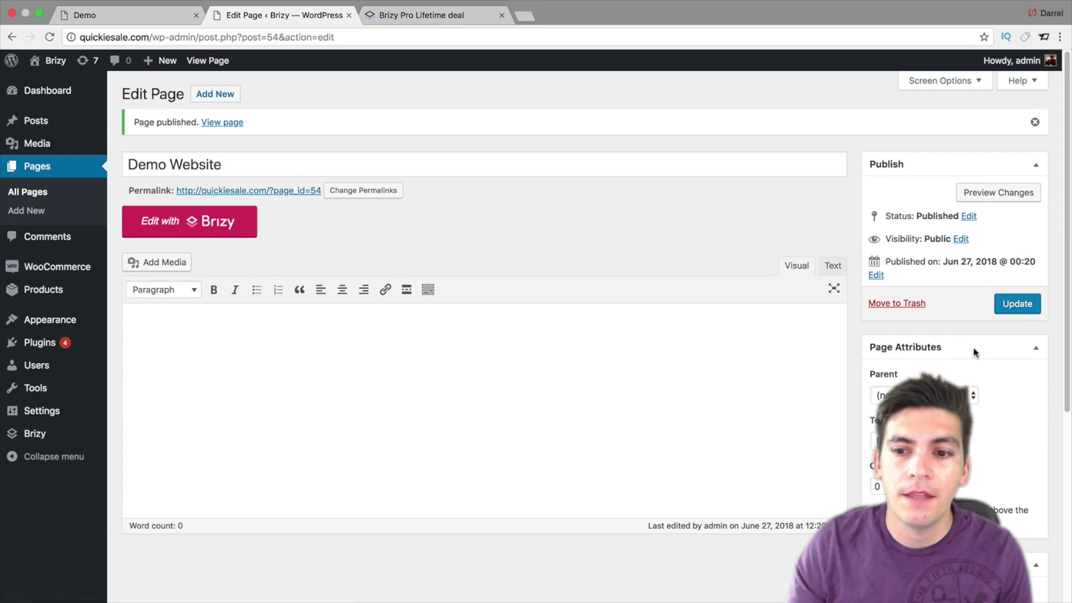
Step: Set the Demo Website page's Astra content layout to the stretched option, keeping the default template and sidebar setting, and update the page
key(Return)
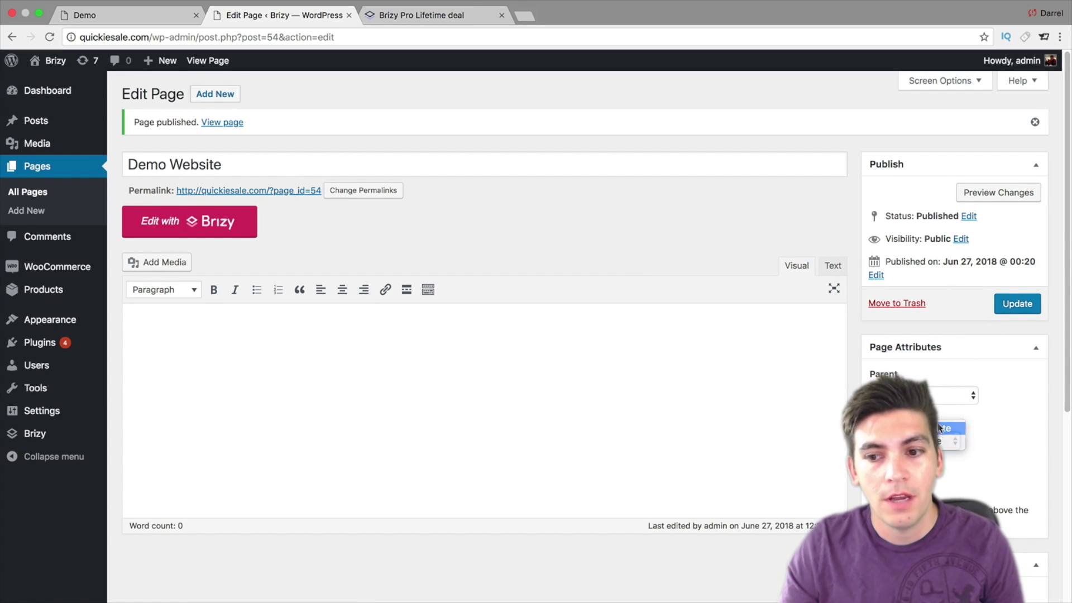
drag(1069, 335, 1068, 505)
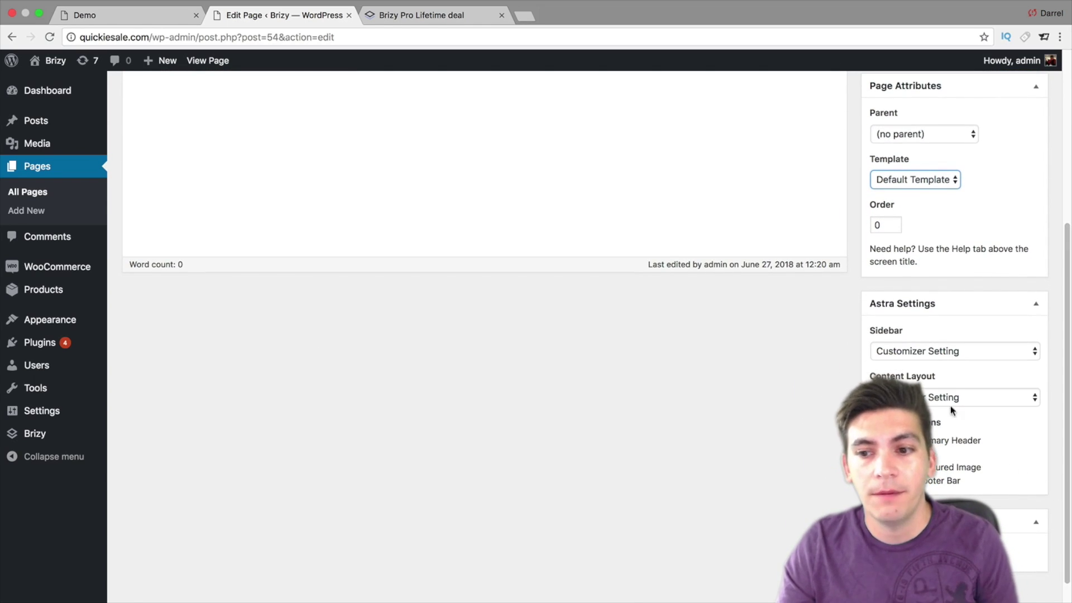
click(950, 346)
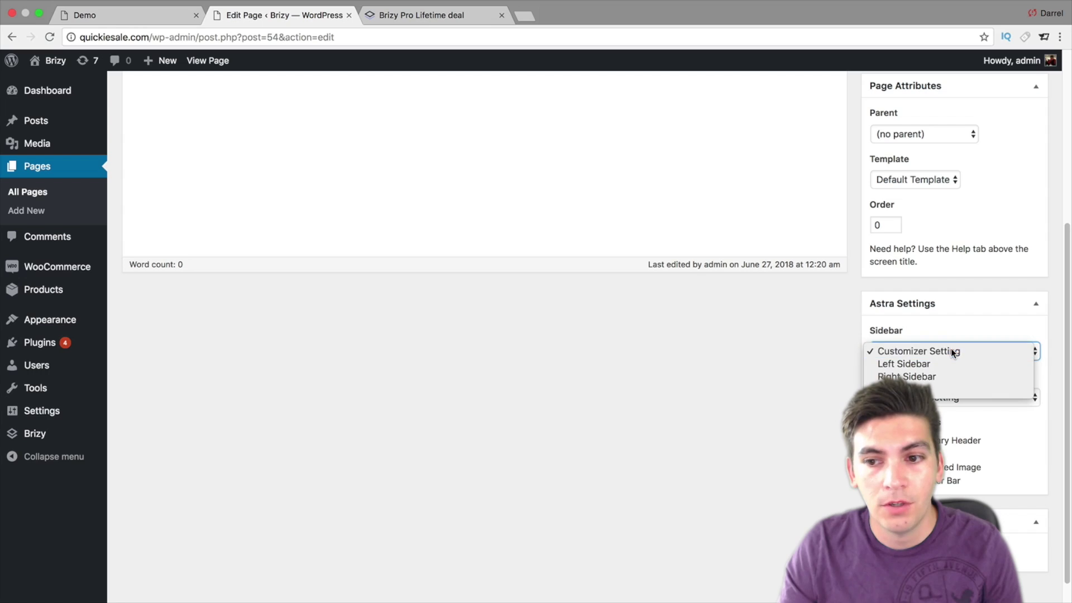
click(951, 347)
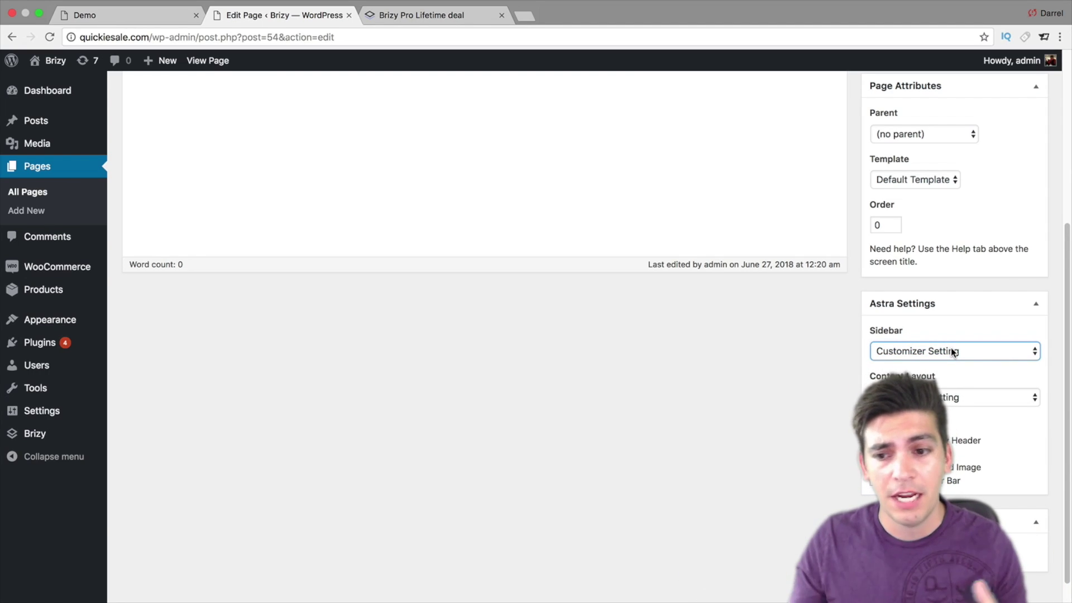
click(950, 396)
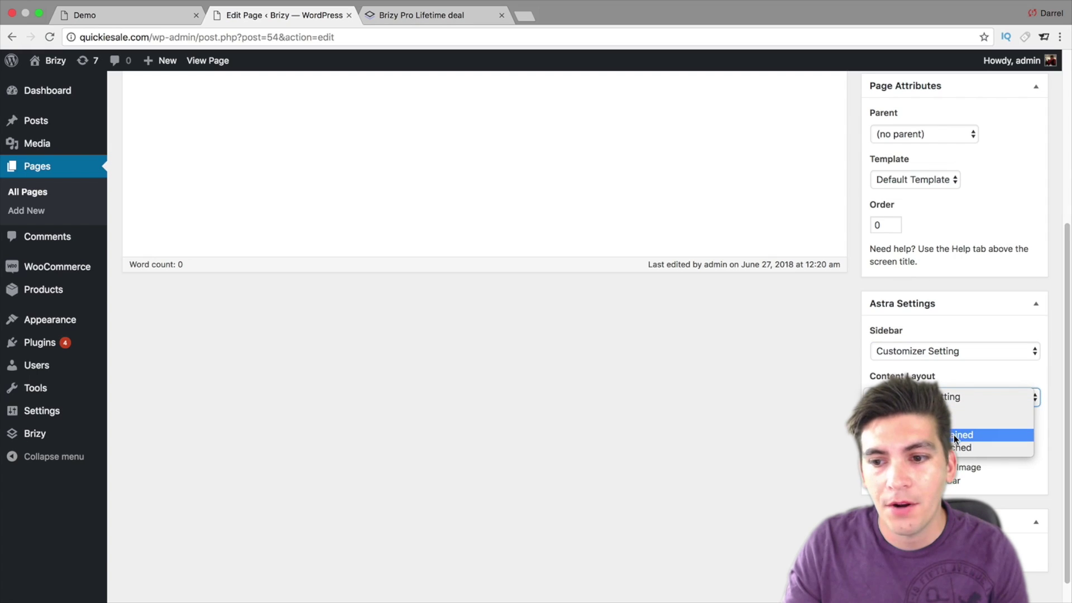
click(967, 446)
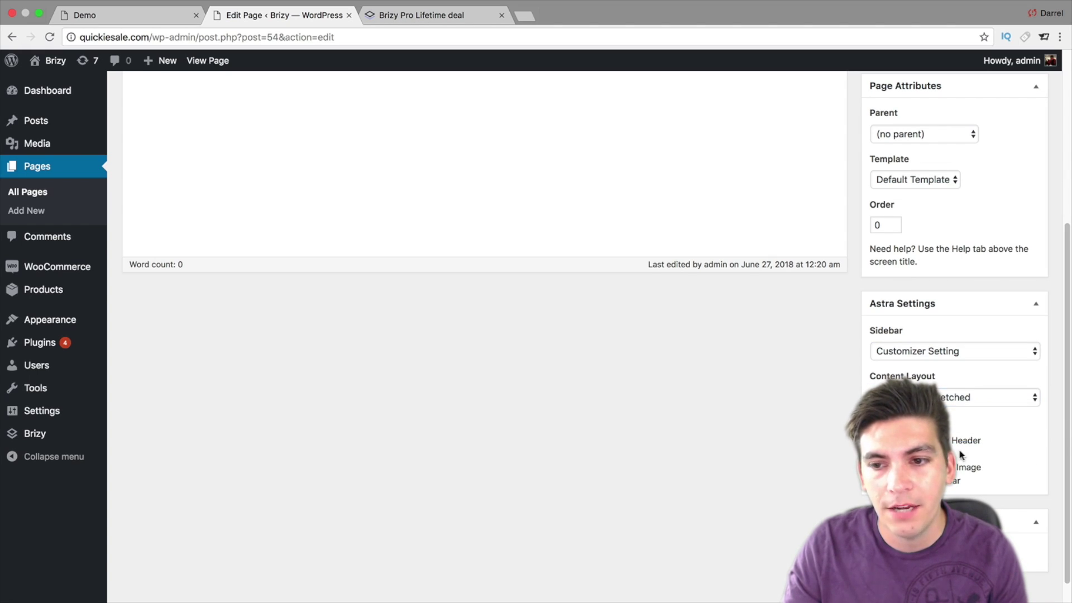
scroll(1068, 389, up, 3)
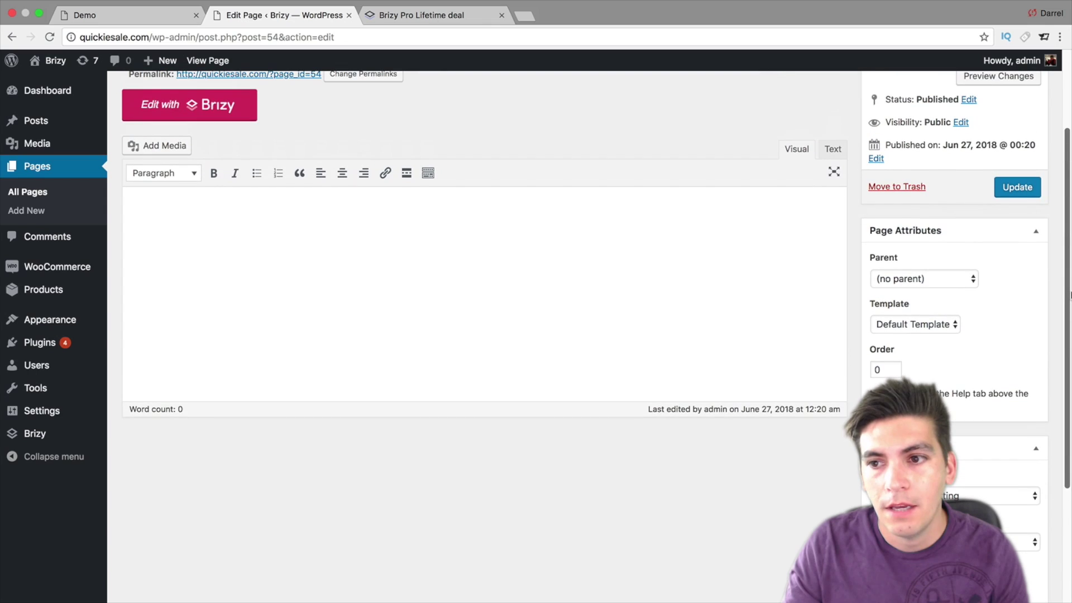
click(1017, 187)
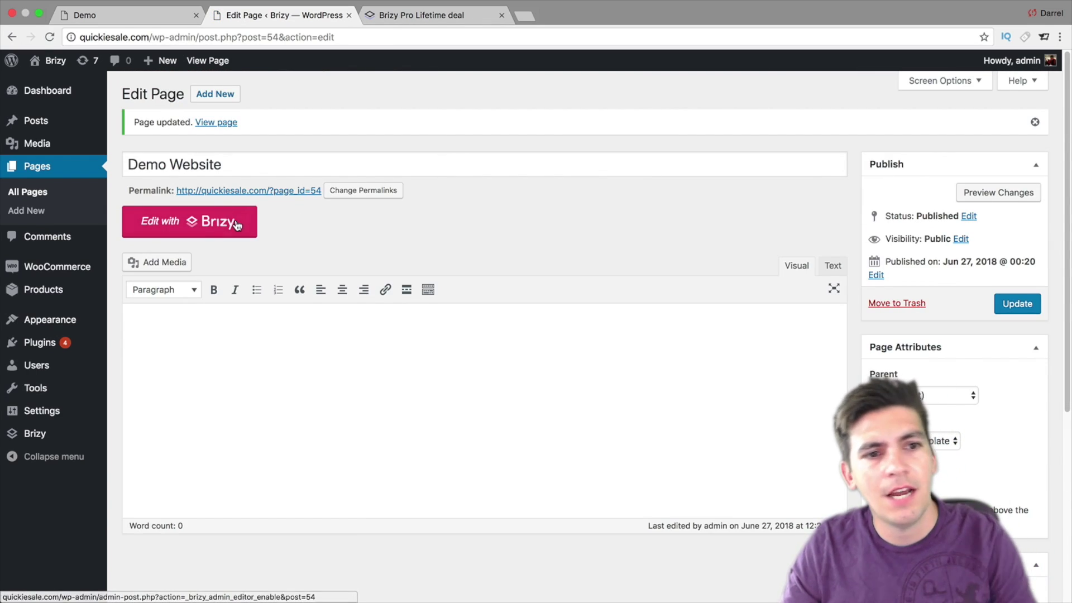
Step: Open the Demo Website page in the Brizy editor and add the light "Strategy & Planning" block with the phones image
click(235, 229)
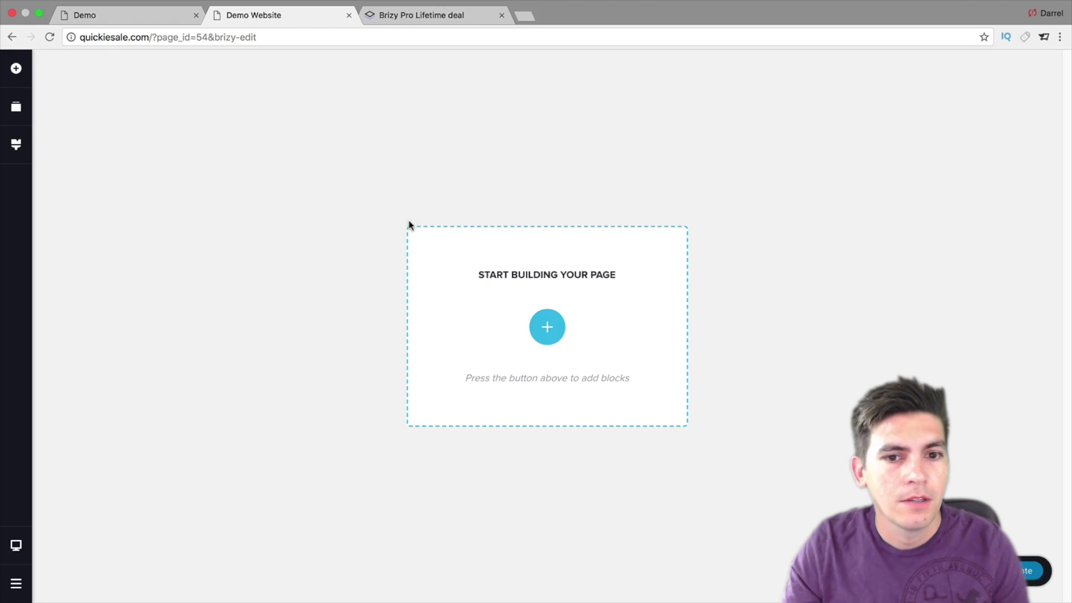
click(548, 331)
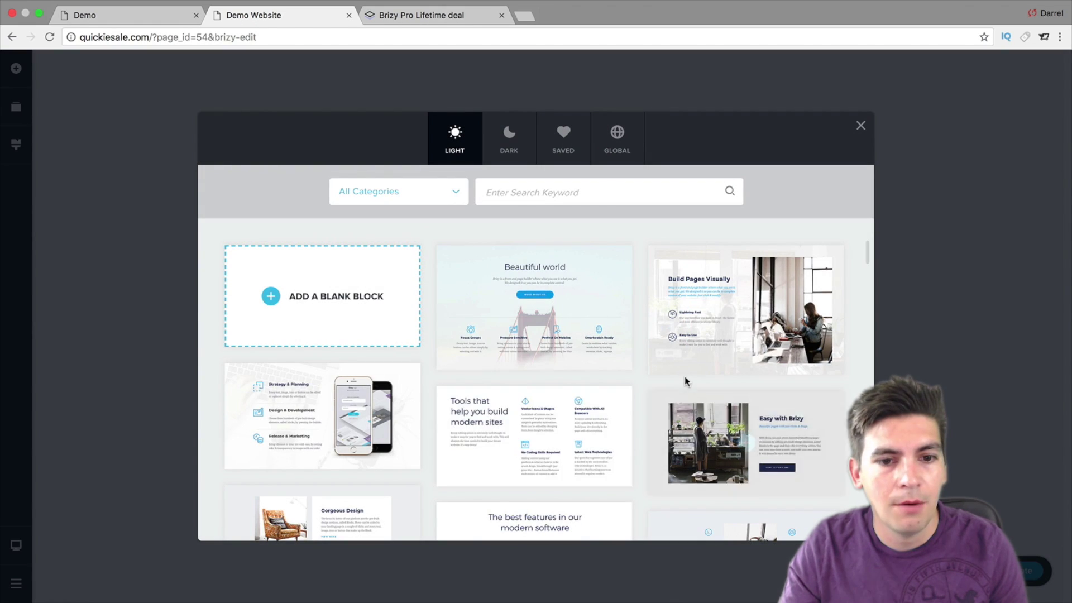
click(323, 417)
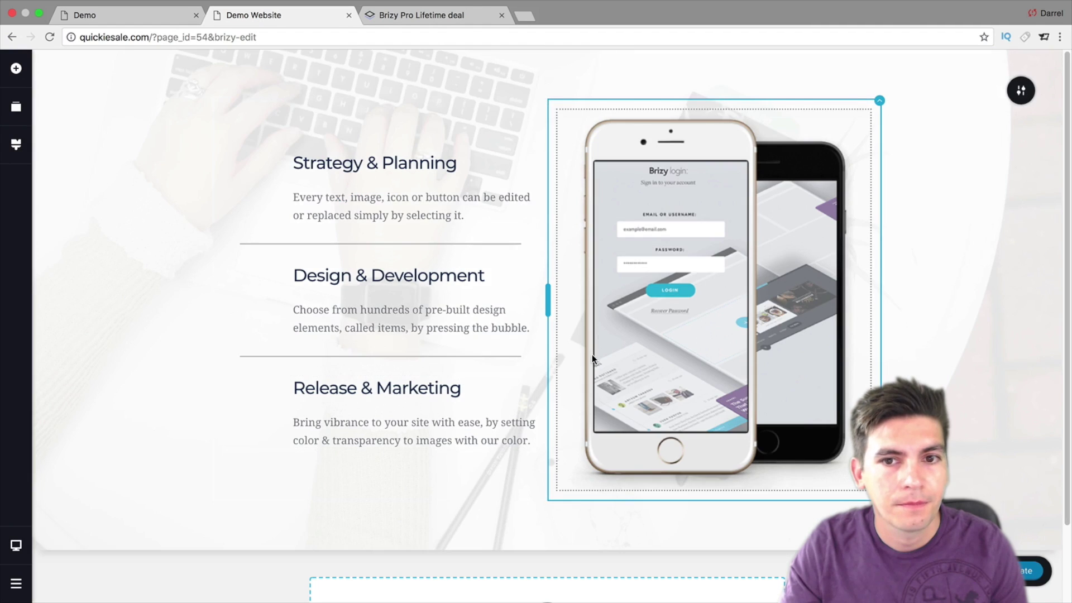
Step: Add the dark photo gallery block with the city, bridge and hiker images below the "Strategy & Planning" block
scroll(583, 380, down, 2)
click(547, 532)
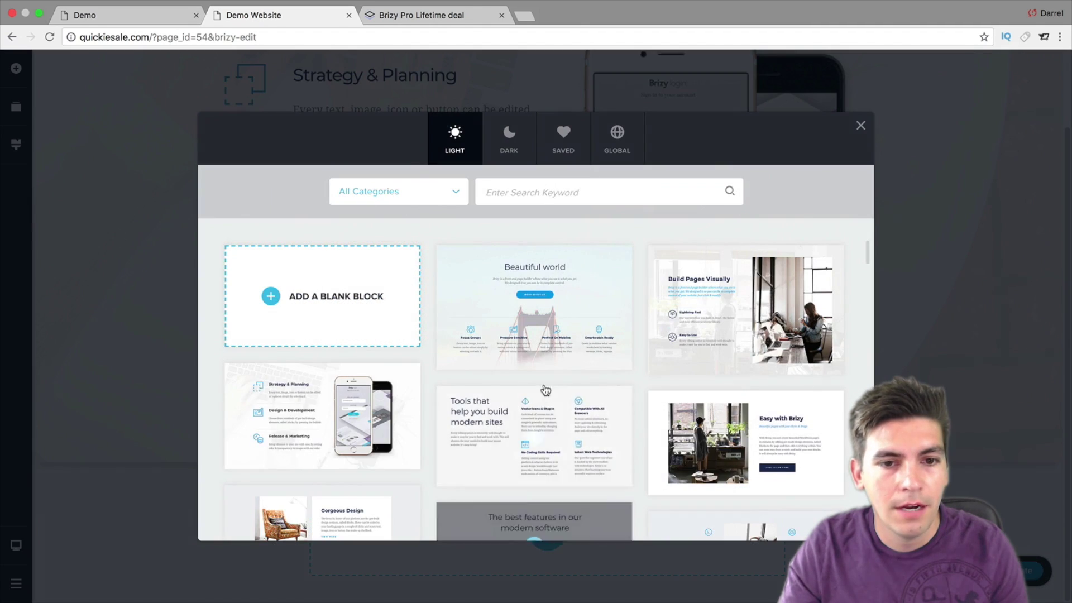
scroll(546, 364, down, 5)
click(508, 134)
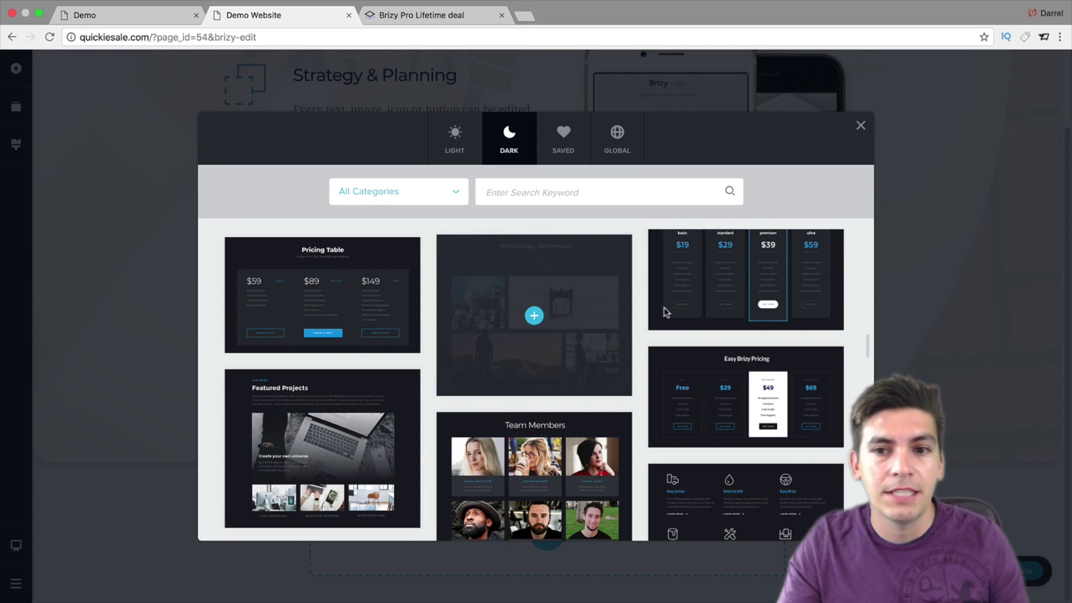
click(566, 350)
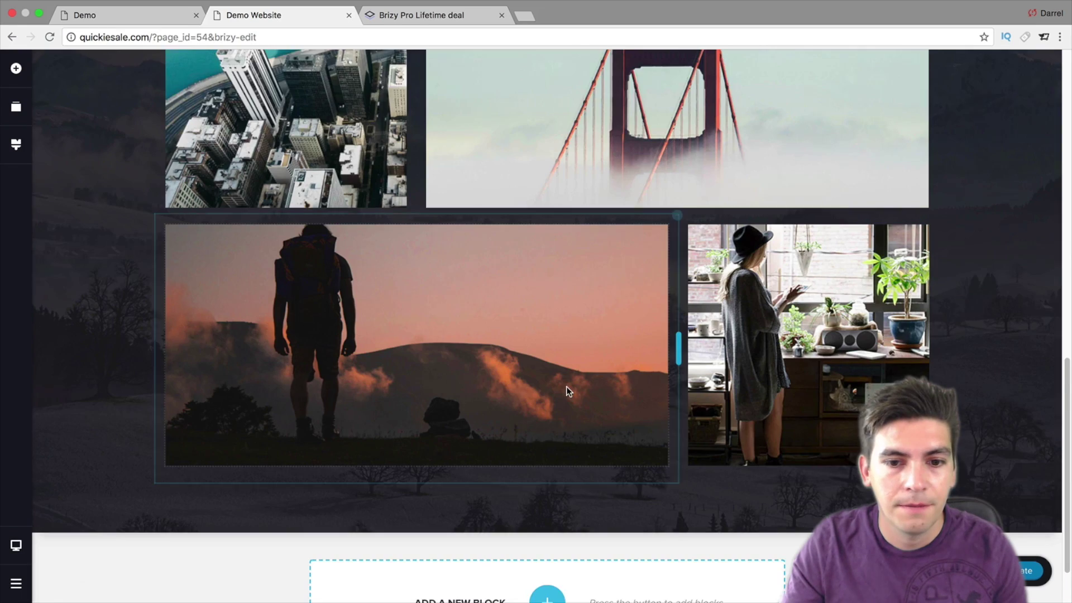
Step: Add the light footer block with the Brizy logo, menu links and social icons below the photo gallery block
scroll(564, 447, down, 2)
click(546, 531)
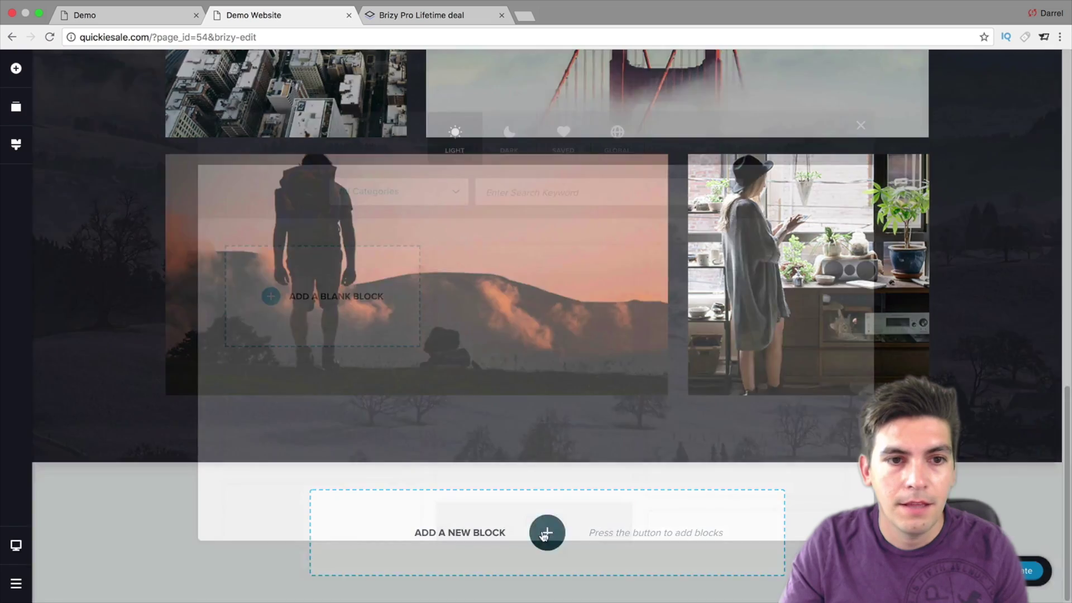
click(438, 194)
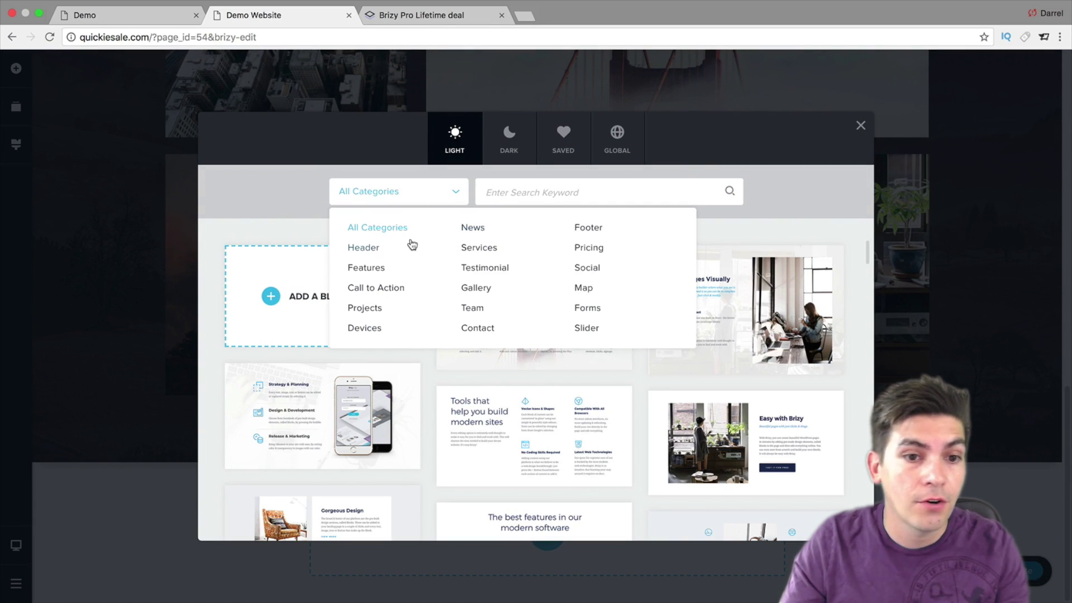
click(588, 229)
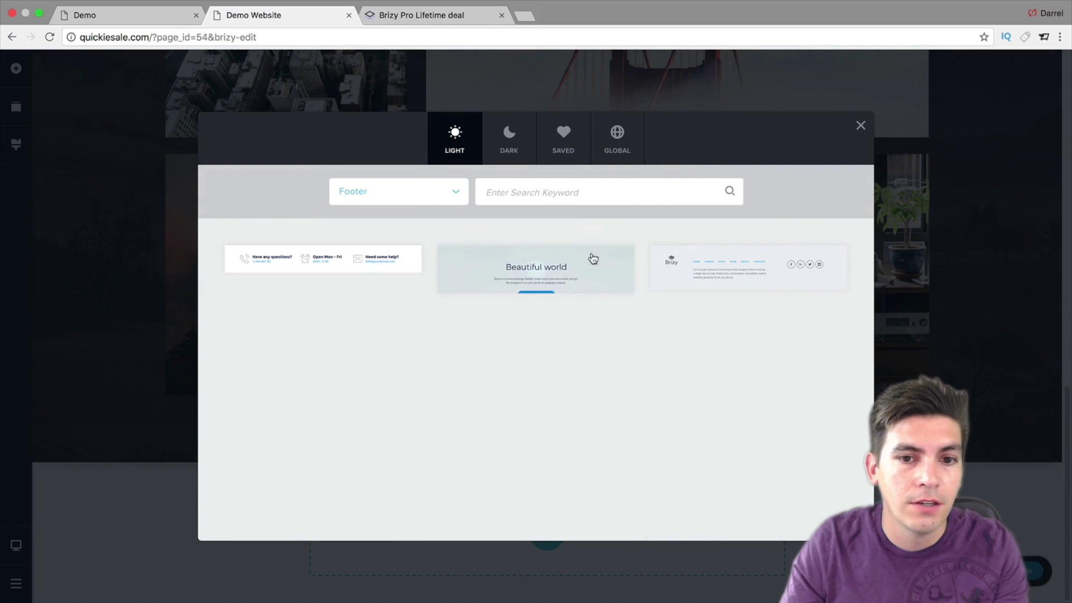
click(749, 275)
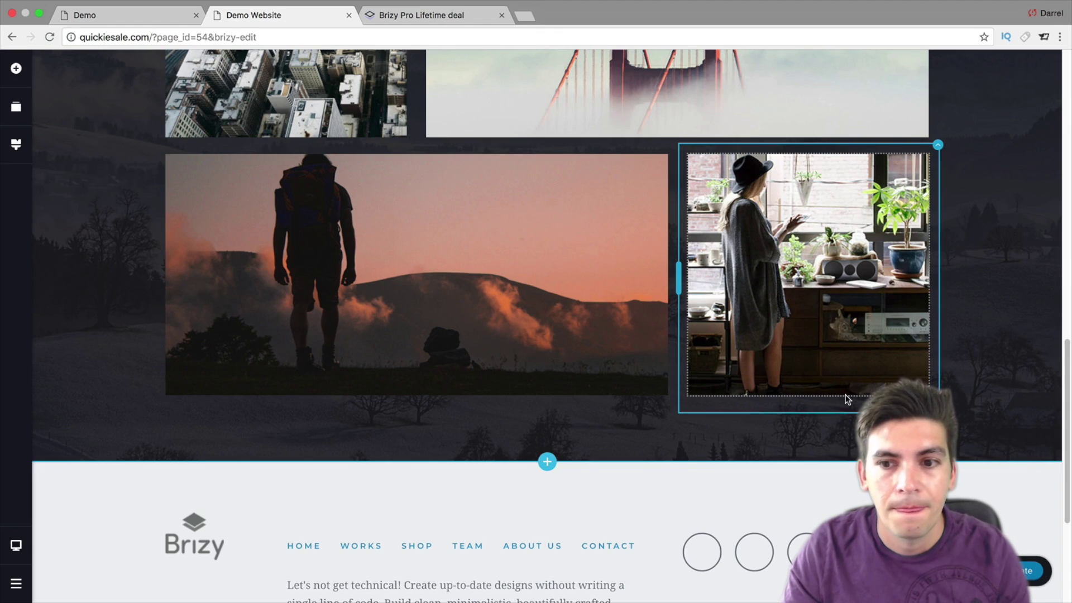
scroll(845, 386, up, 15)
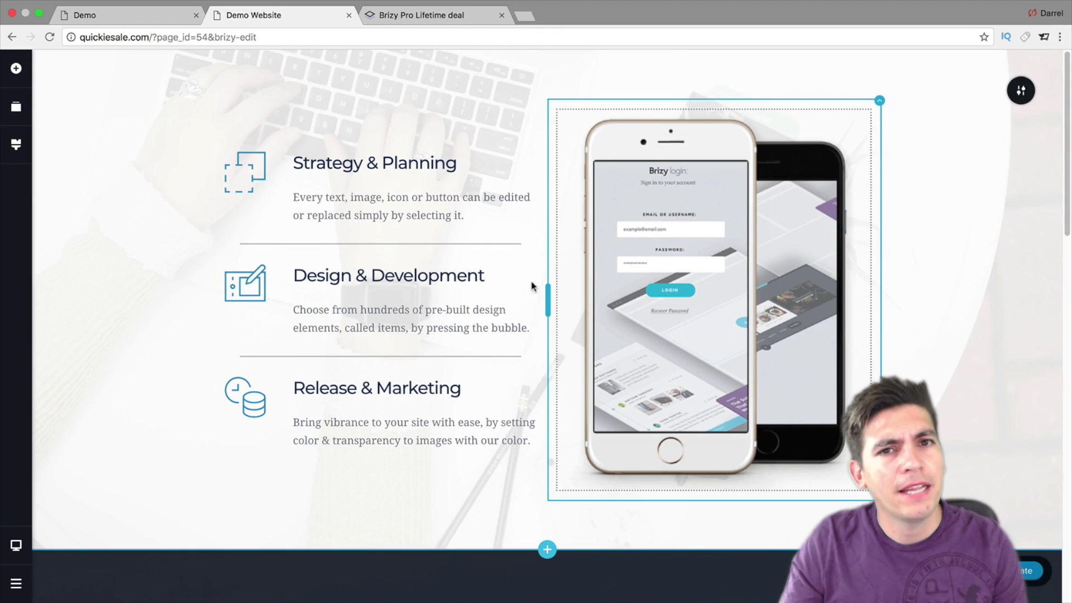
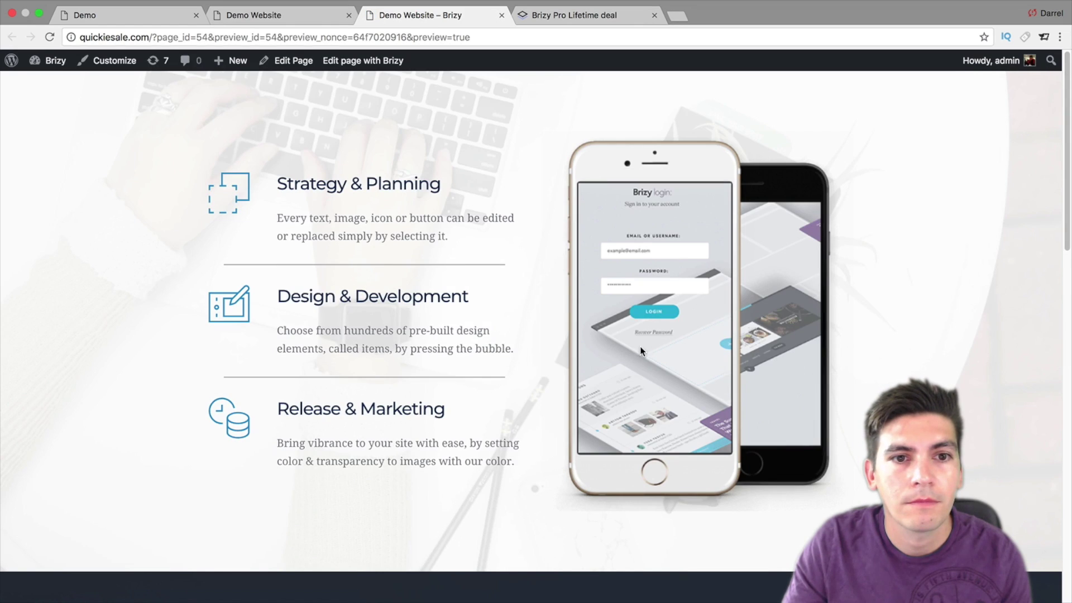
Step: Preview the Demo Website page from the Brizy editor and check the preview's layout and address
click(286, 16)
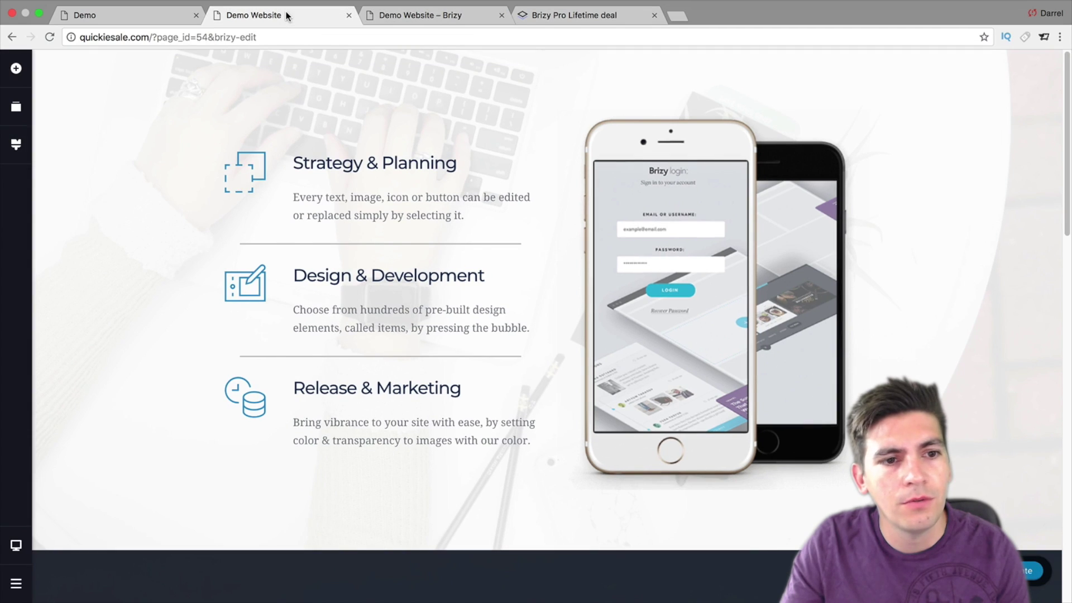
click(150, 17)
click(396, 16)
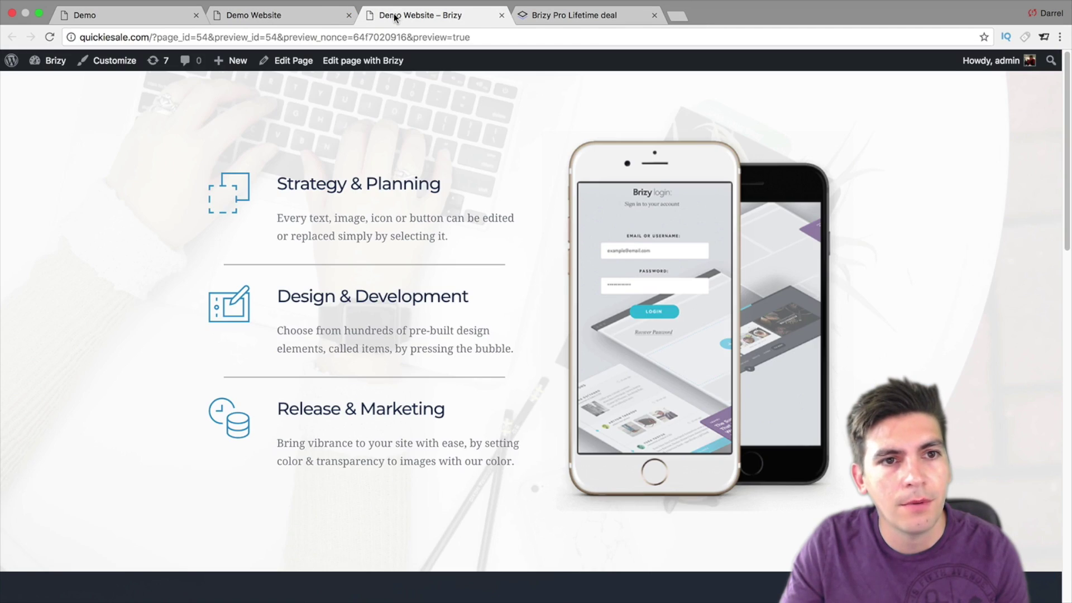
click(290, 62)
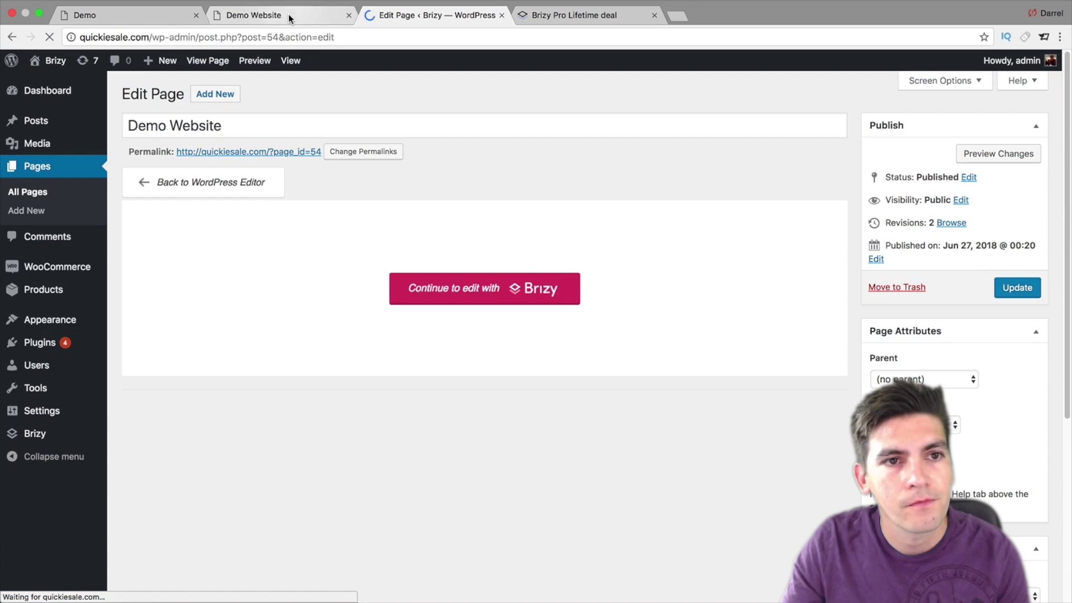
click(290, 15)
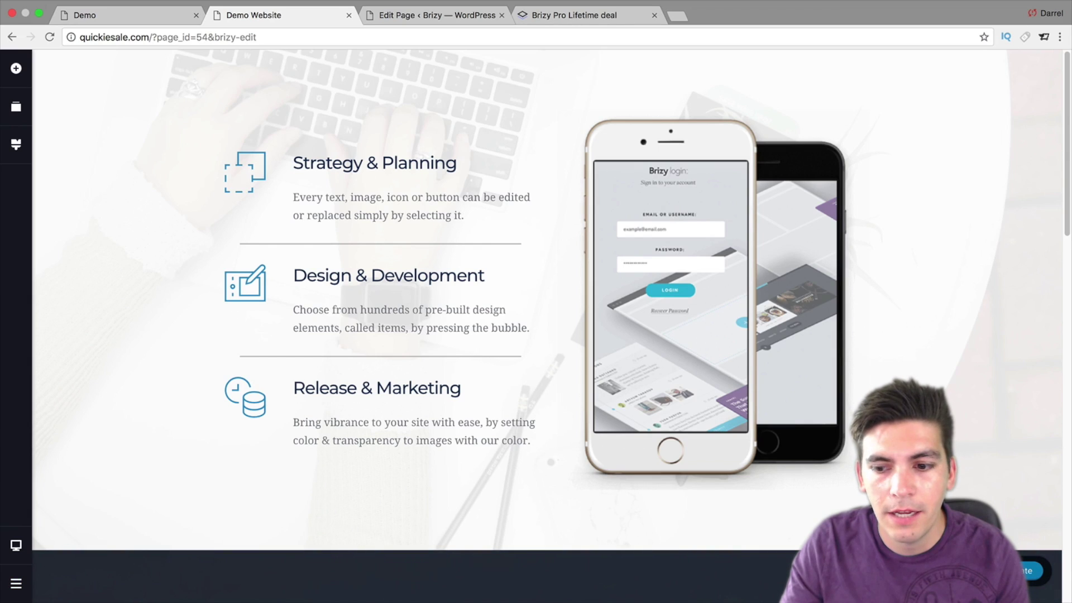
click(1002, 570)
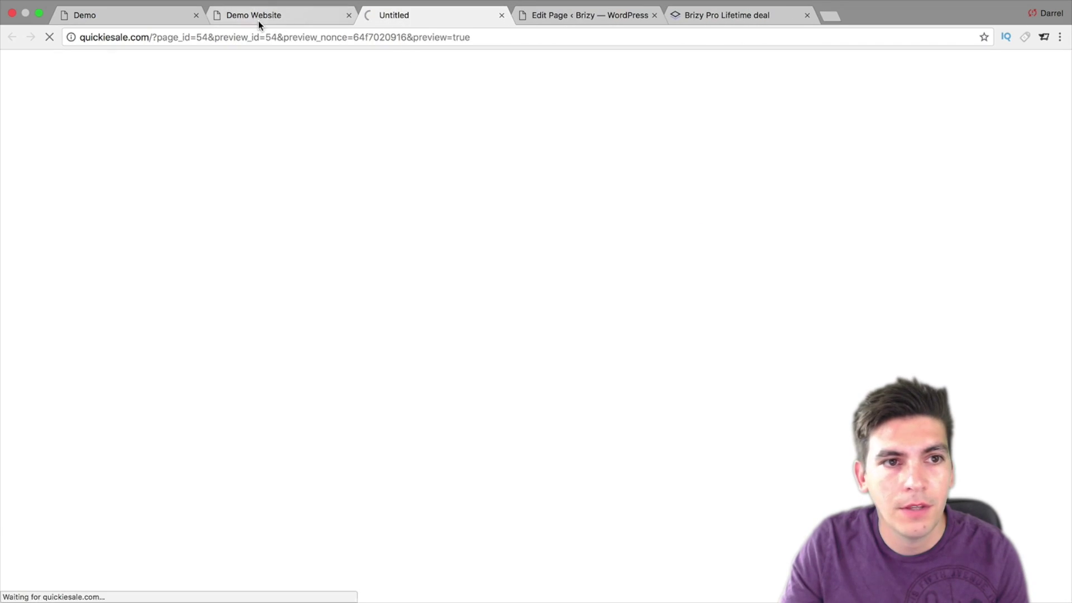
drag(151, 37, 173, 37)
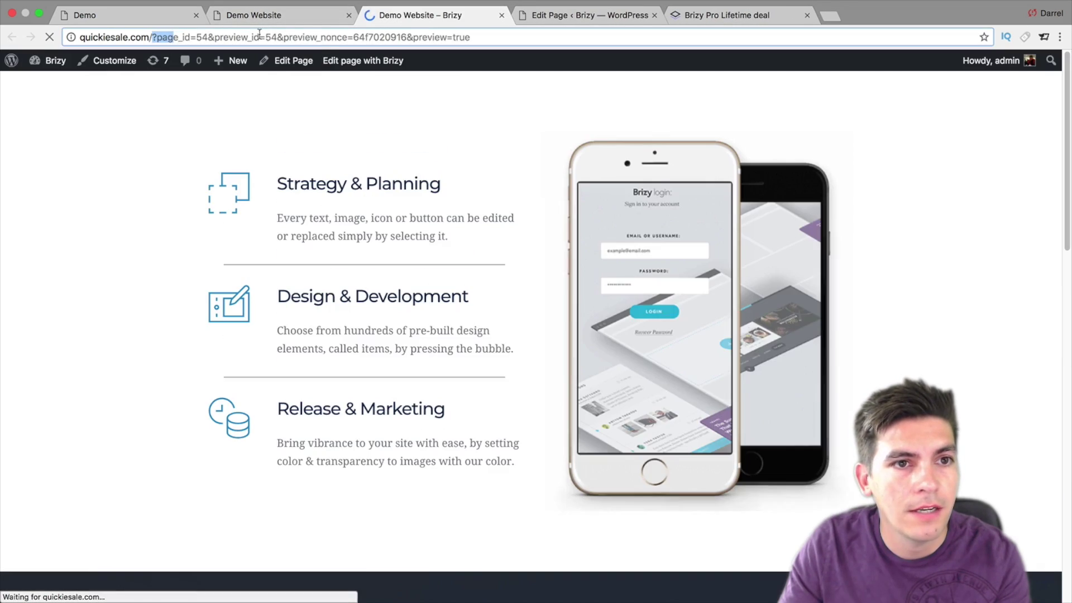
click(268, 11)
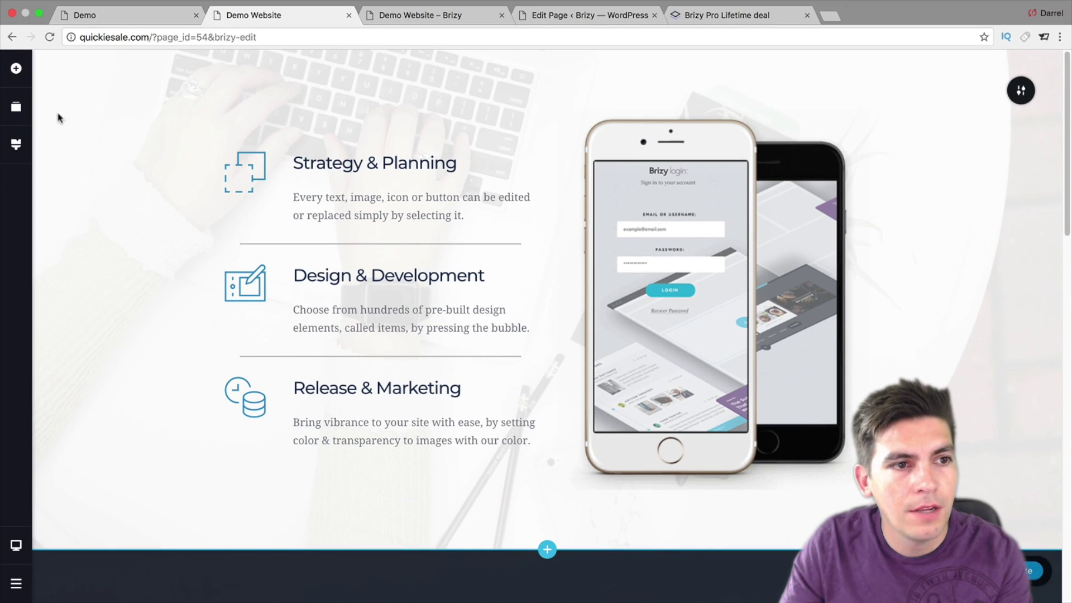
Step: Return to the Demo Website page's WordPress edit screen, update the page and view it live
click(16, 585)
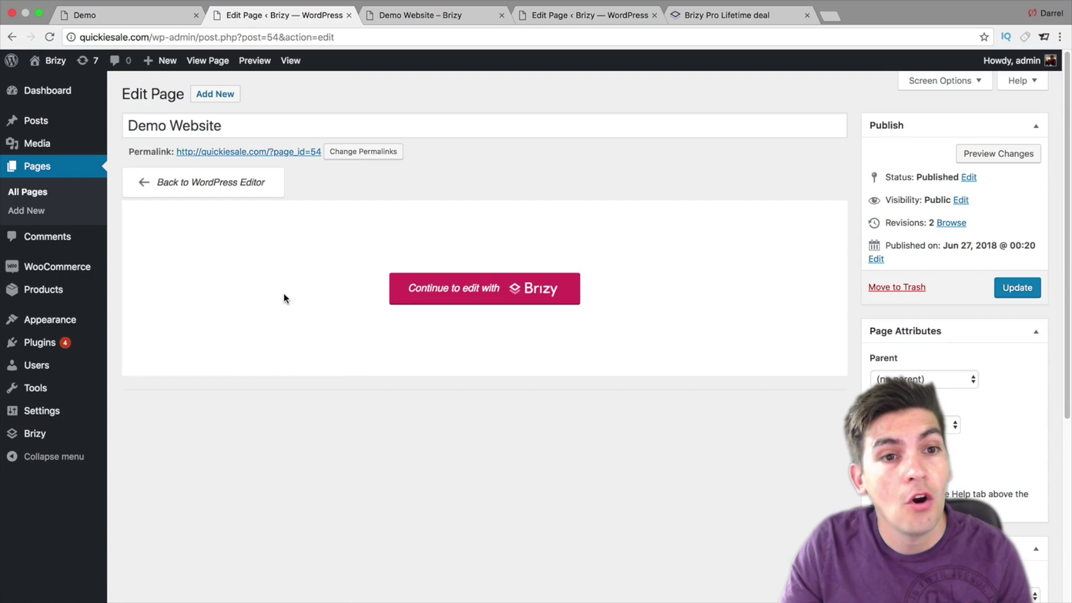
click(1010, 289)
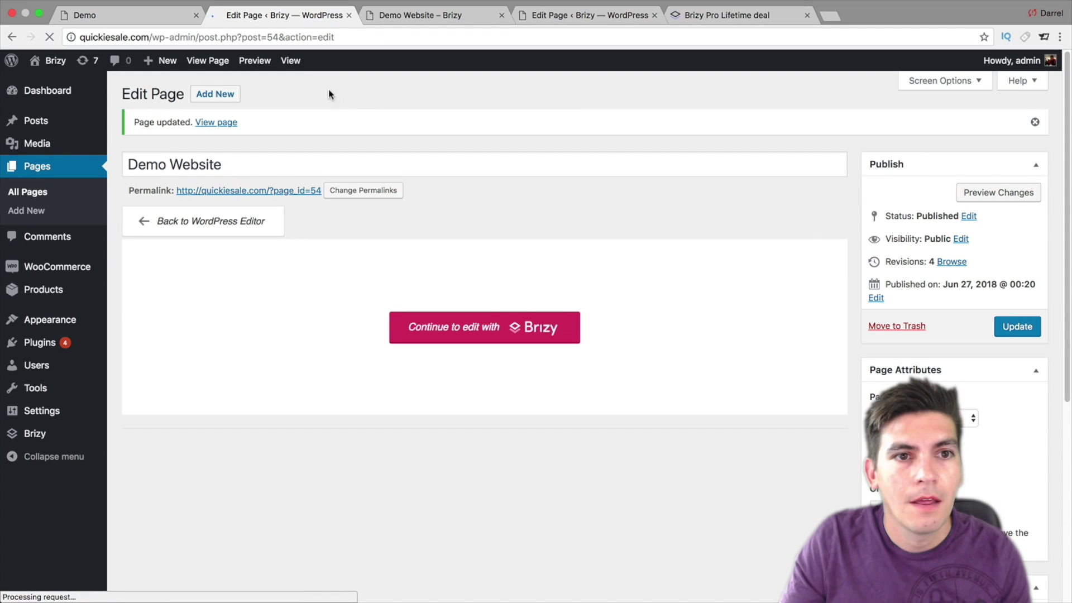
click(290, 61)
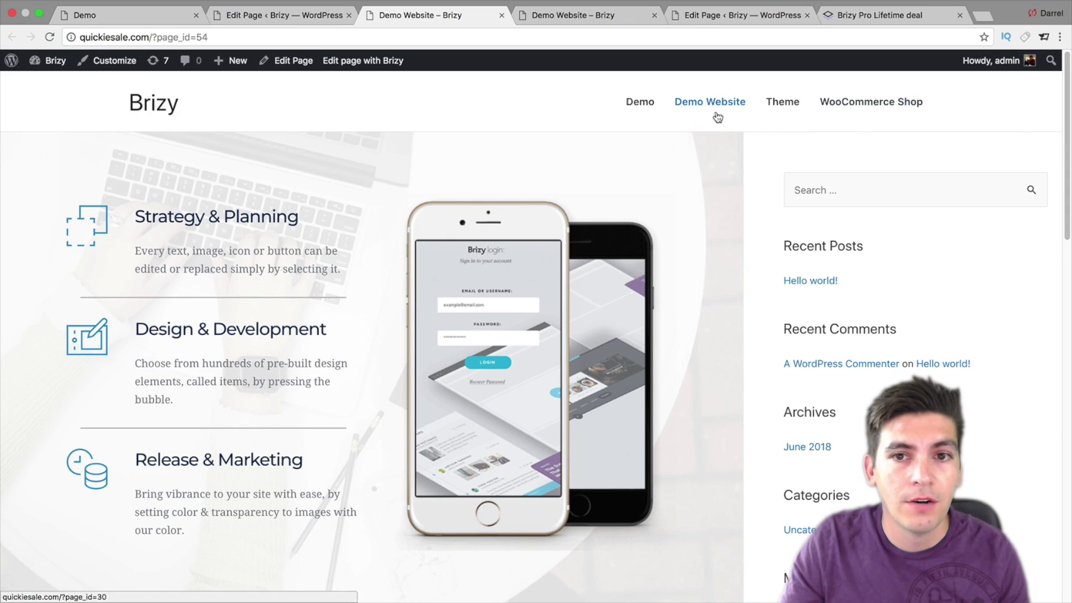
mouse_move(1069, 120)
mouse_down()
mouse_move(1070, 544)
mouse_move(1069, 120)
mouse_up()
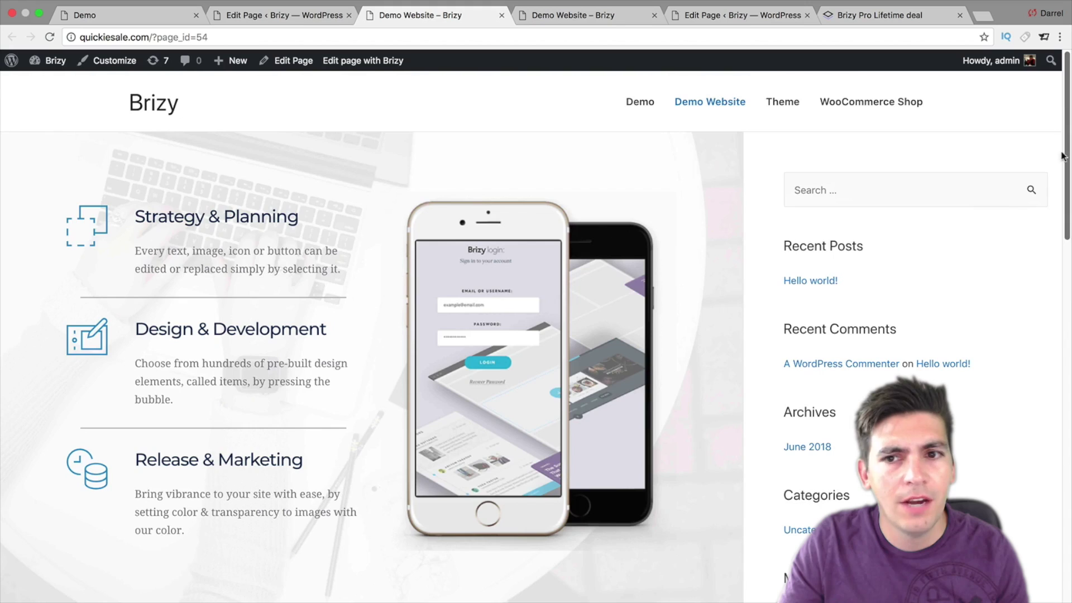
Step: Change the Demo Website page's Astra sidebar setting to remove the sidebar, and update the page
click(290, 61)
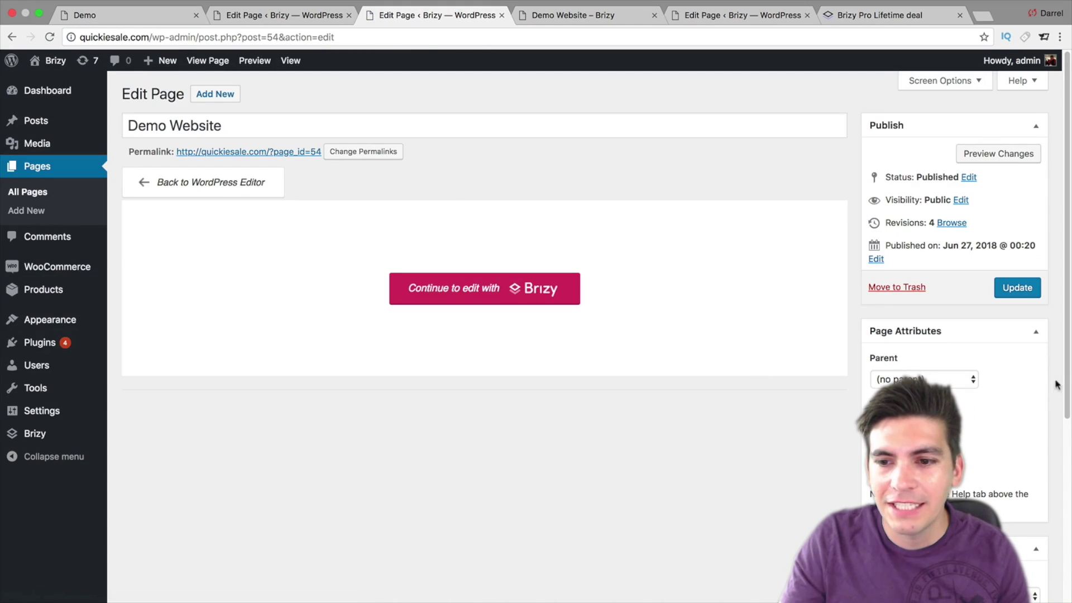
drag(1068, 385, 1068, 466)
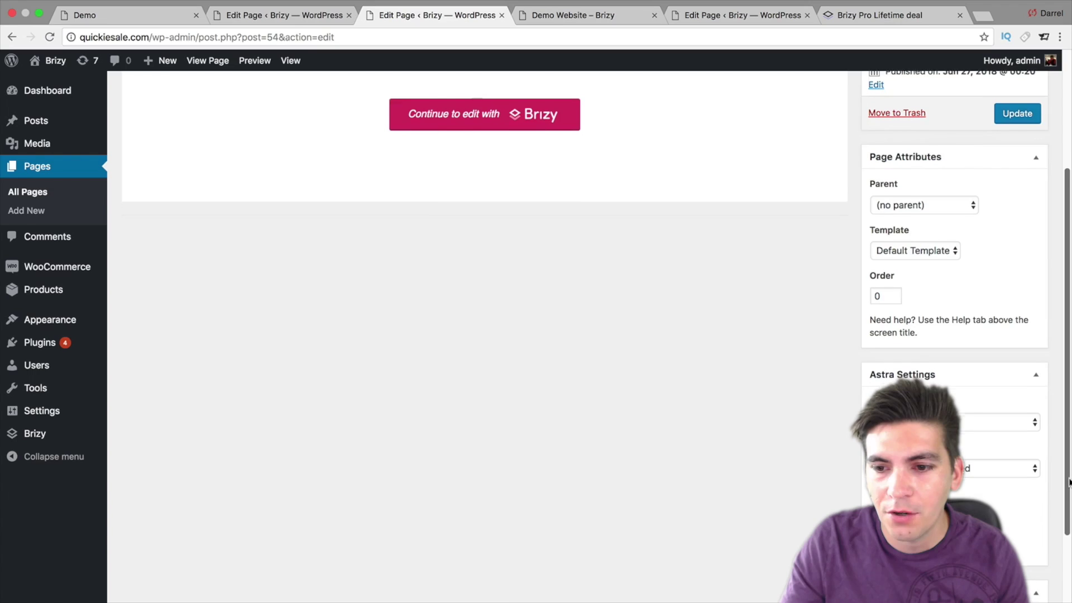
click(1011, 419)
click(1011, 457)
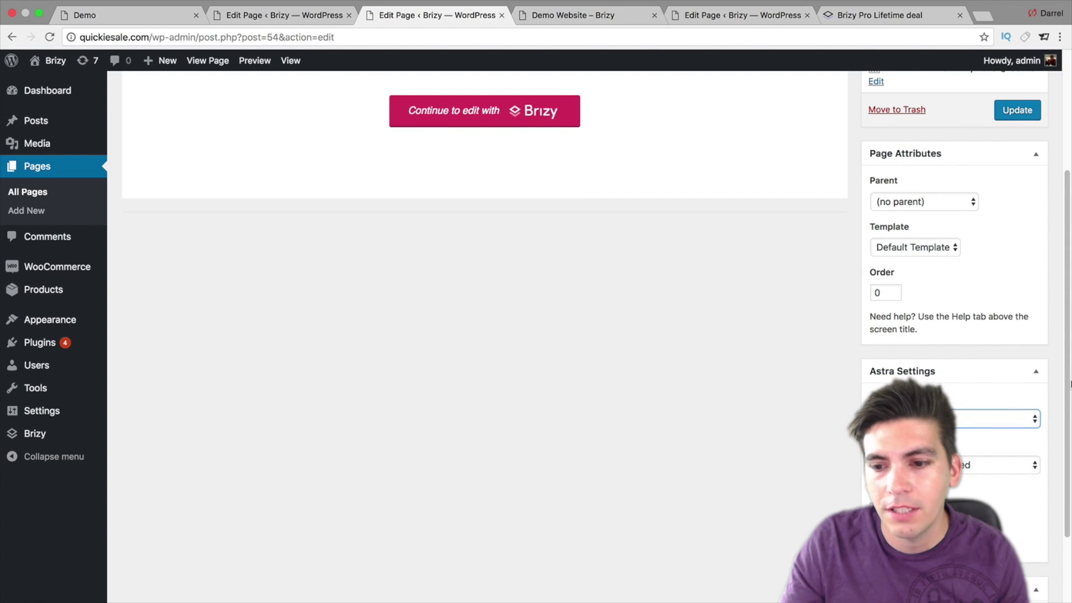
scroll(1010, 168, up, 1)
click(1010, 130)
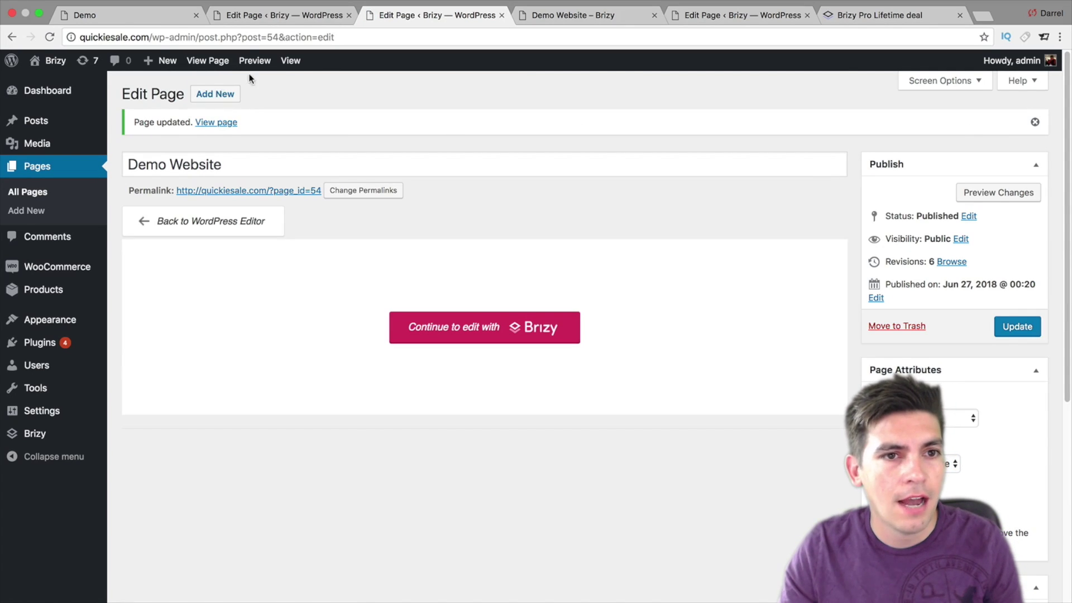
Step: View the live Demo Website page and examine its header, content width and stacked blocks
click(289, 60)
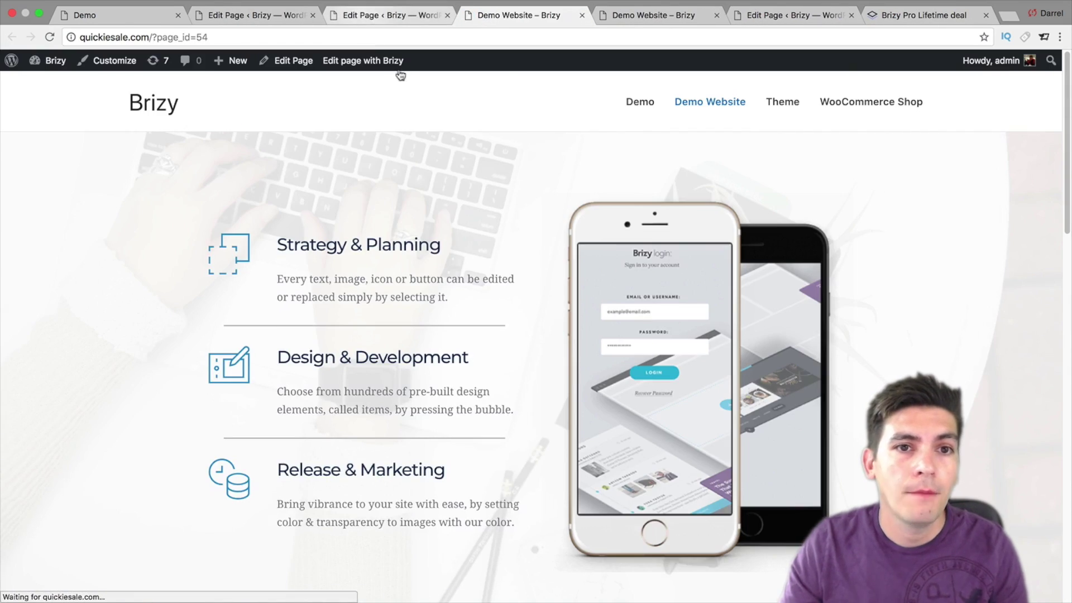
drag(1070, 150, 1070, 98)
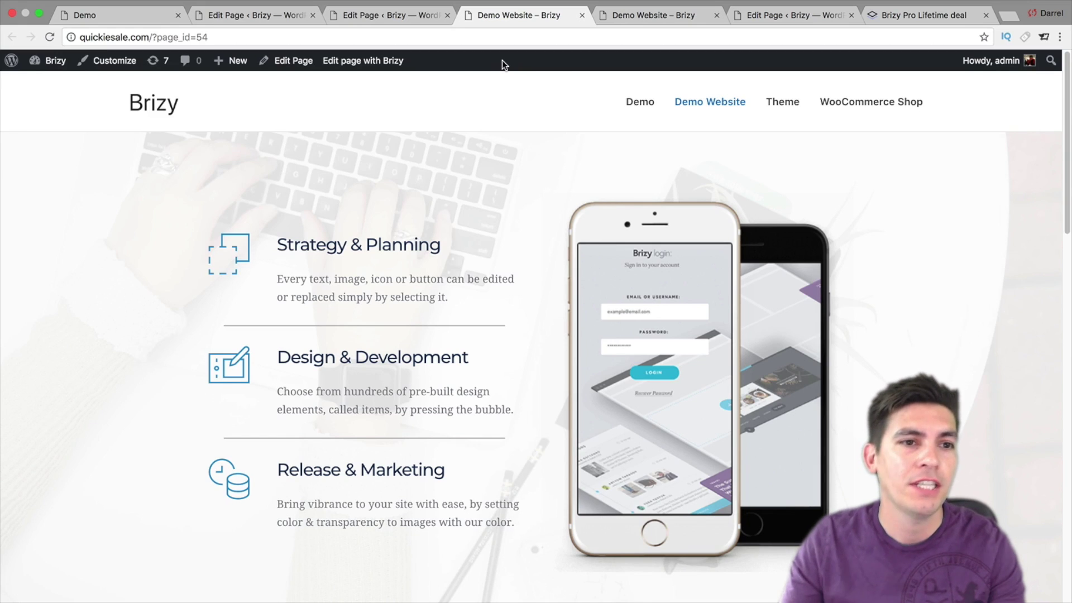
scroll(382, 257, down, 7)
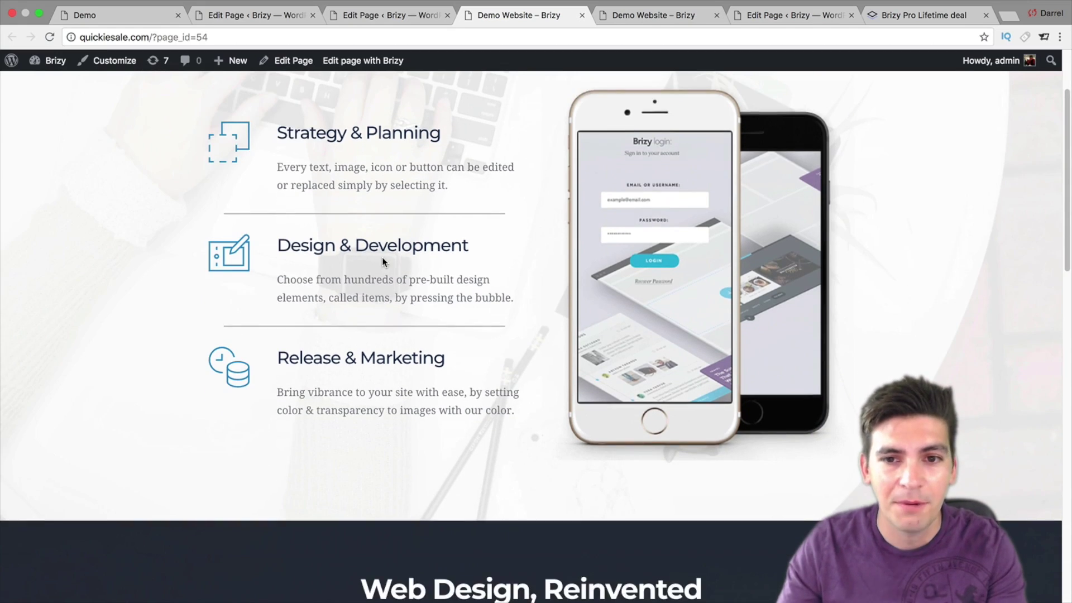
scroll(382, 257, up, 7)
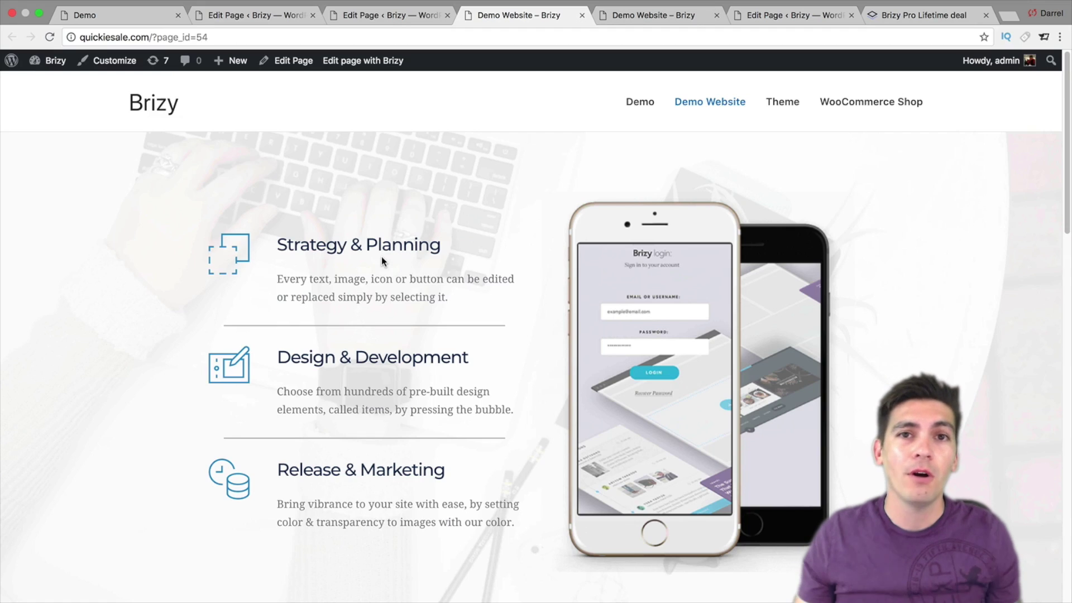